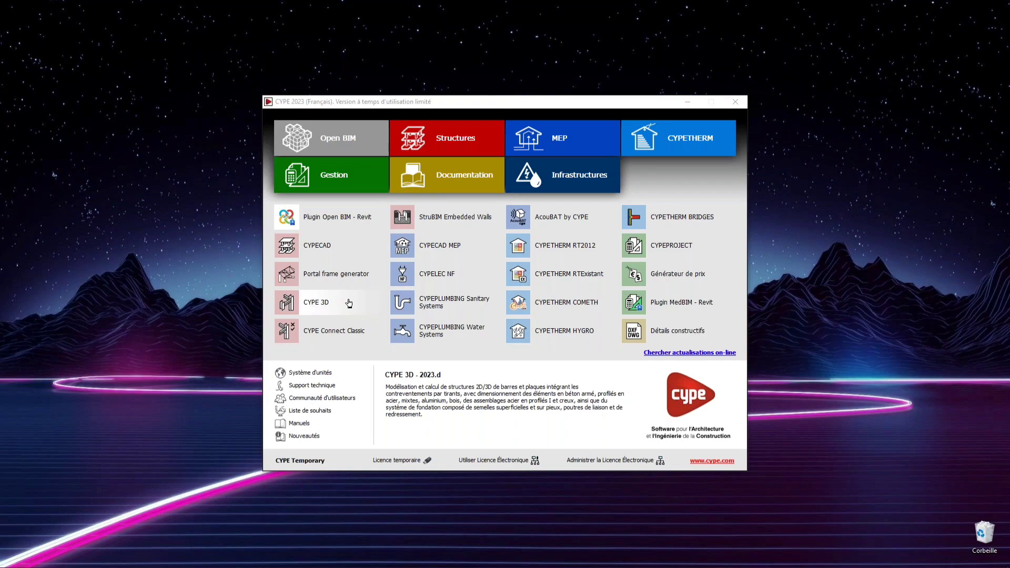
# - Launch CYPE 3D and accept its trial version notice
pyautogui.click(349, 303)
pyautogui.click(348, 304)
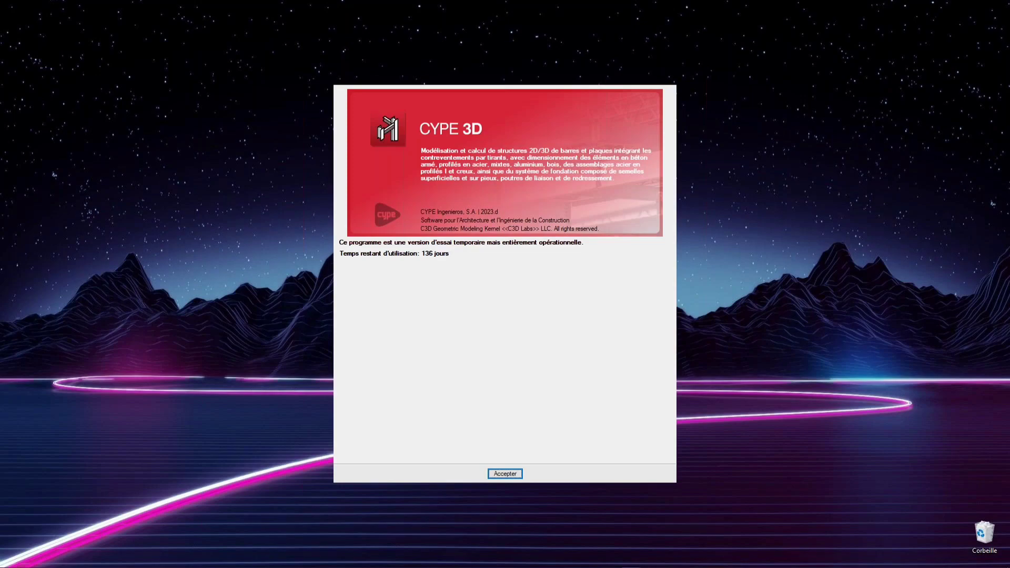
pyautogui.click(504, 474)
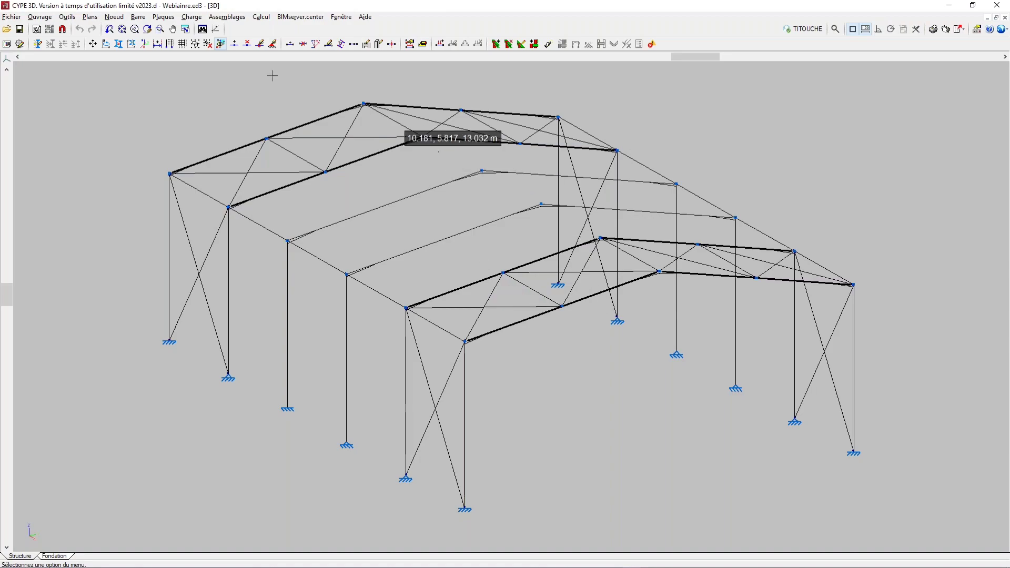
pyautogui.click(232, 18)
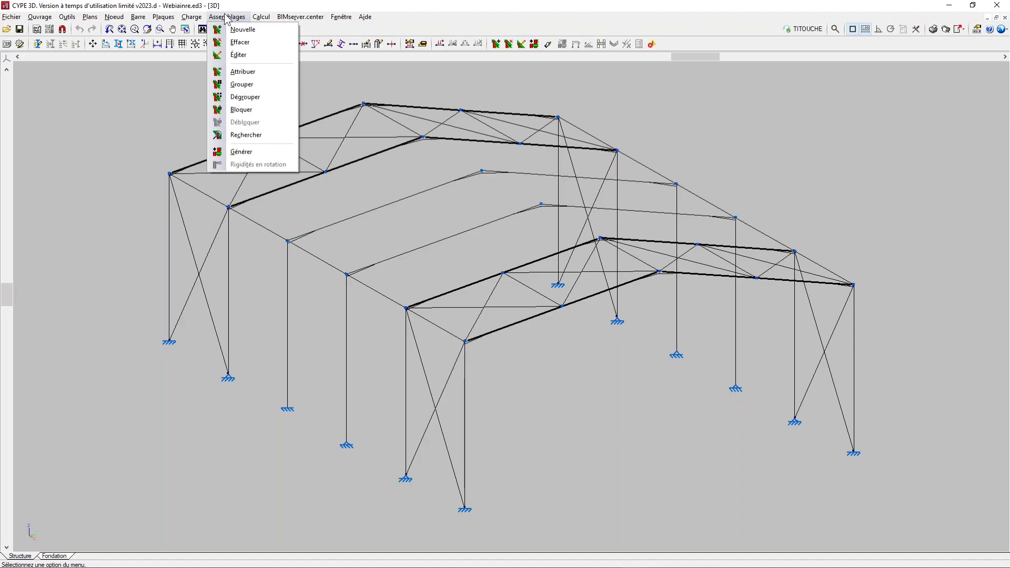
pyautogui.click(501, 308)
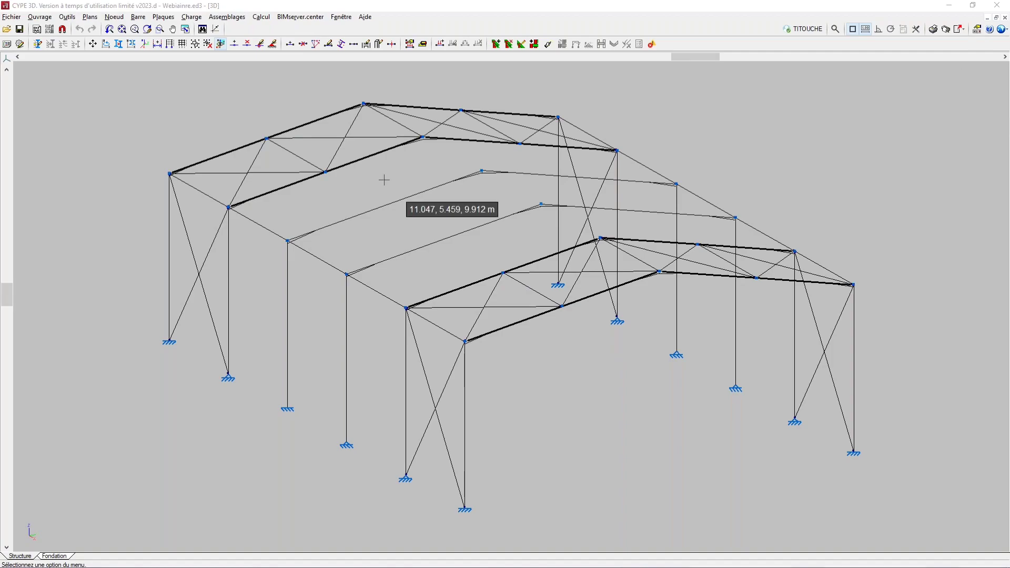
pyautogui.scroll(-1, 403, 225)
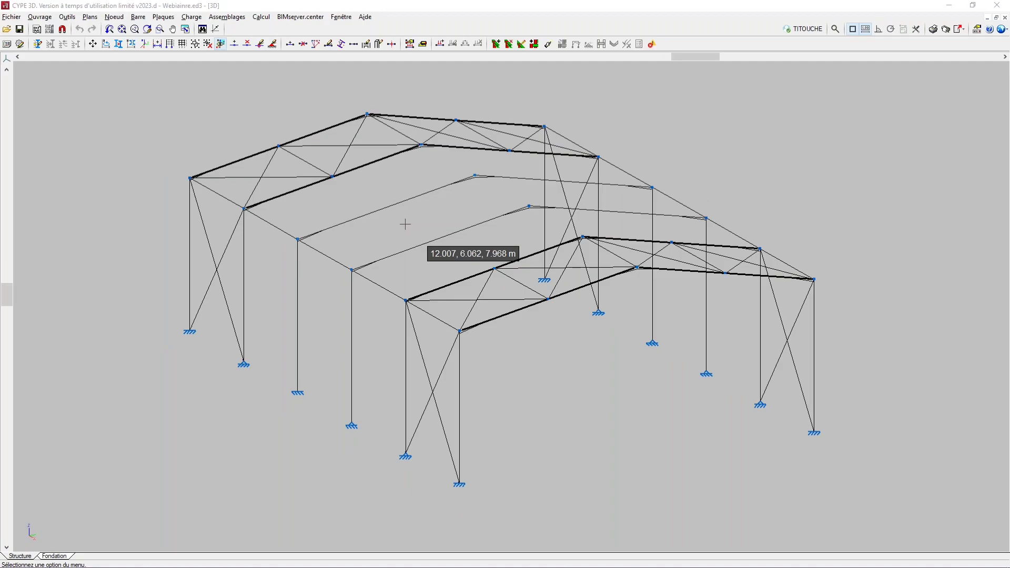
# - Generate the connections automatically for all nodes of the structure, grouping the generated ones where possible
pyautogui.click(232, 17)
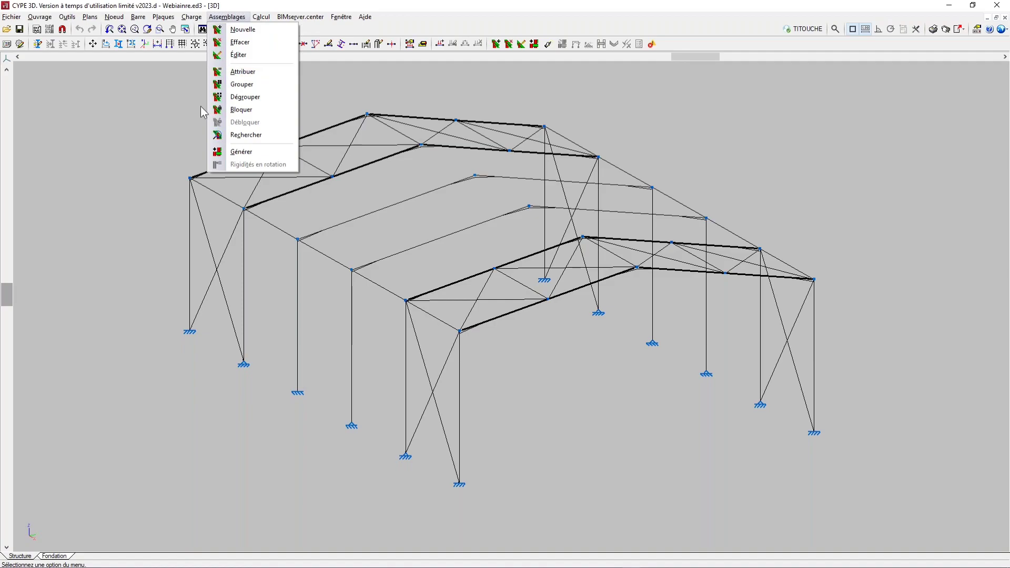
pyautogui.click(242, 153)
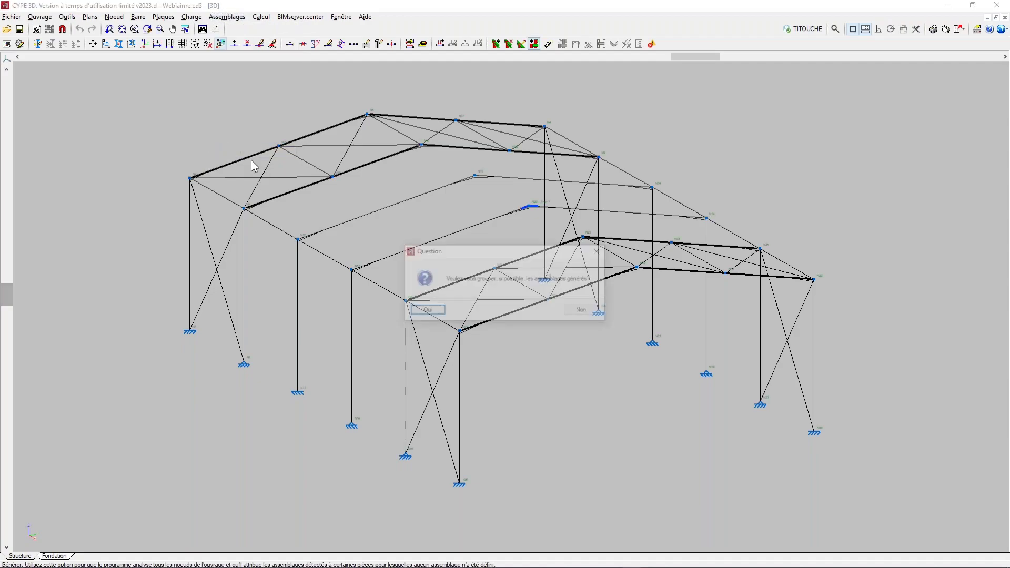
pyautogui.click(438, 310)
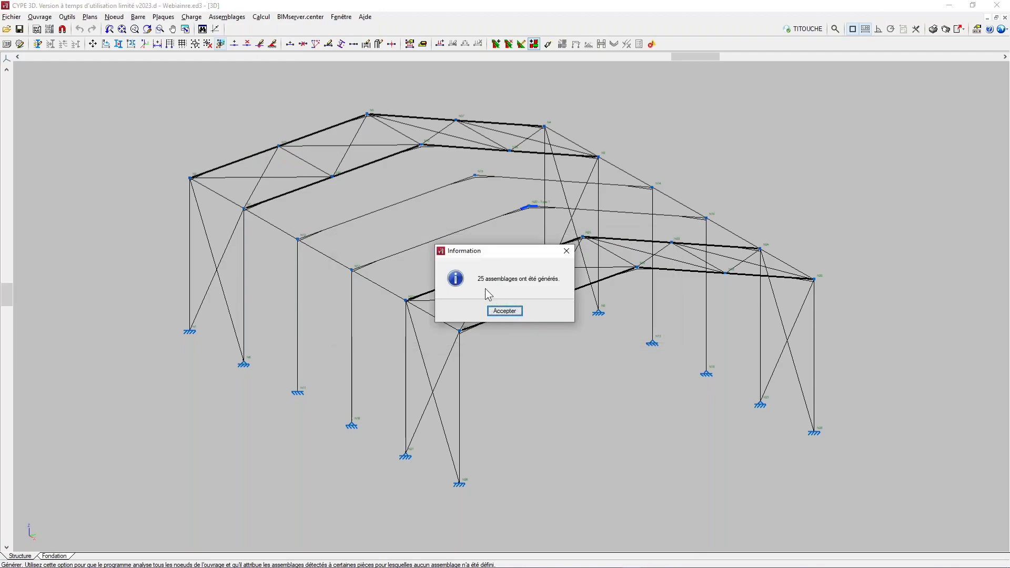
pyautogui.click(506, 312)
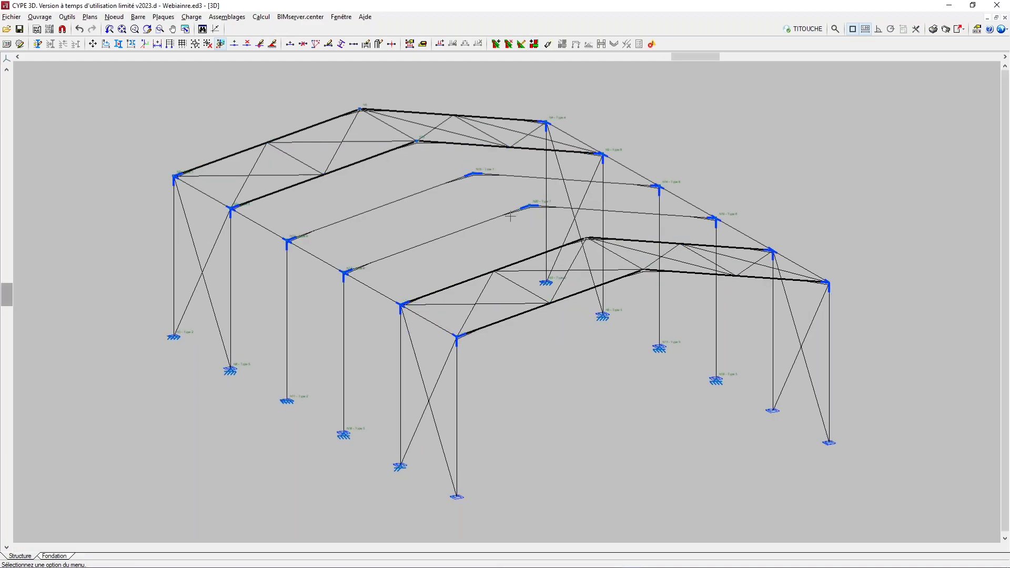
# - Start a new connection at the node joining the HE 320 A column, the IPE 220 beam and two IPE 120 beams
pyautogui.scroll(1, 510, 216)
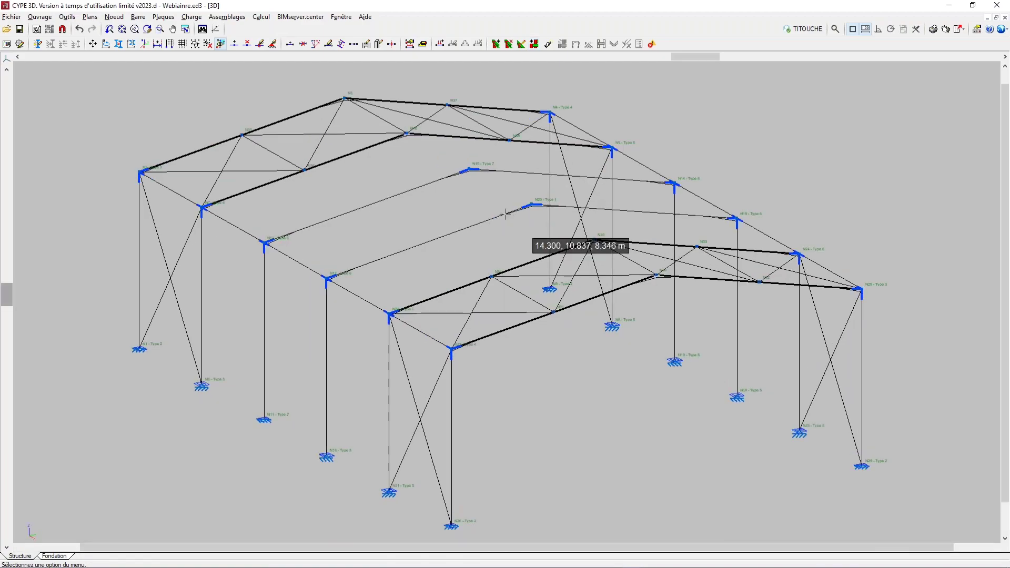
pyautogui.scroll(1, 502, 211)
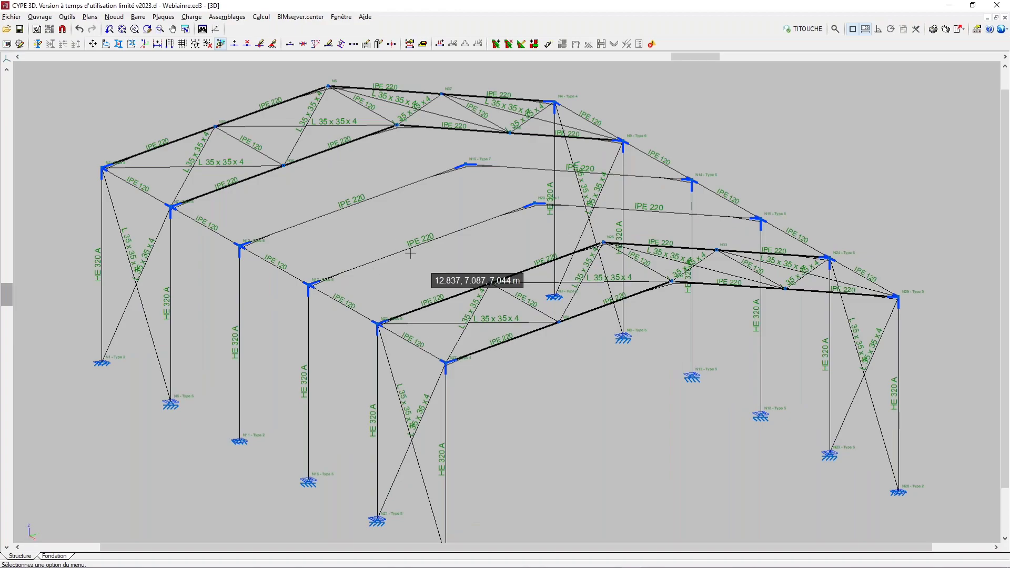
pyautogui.click(495, 44)
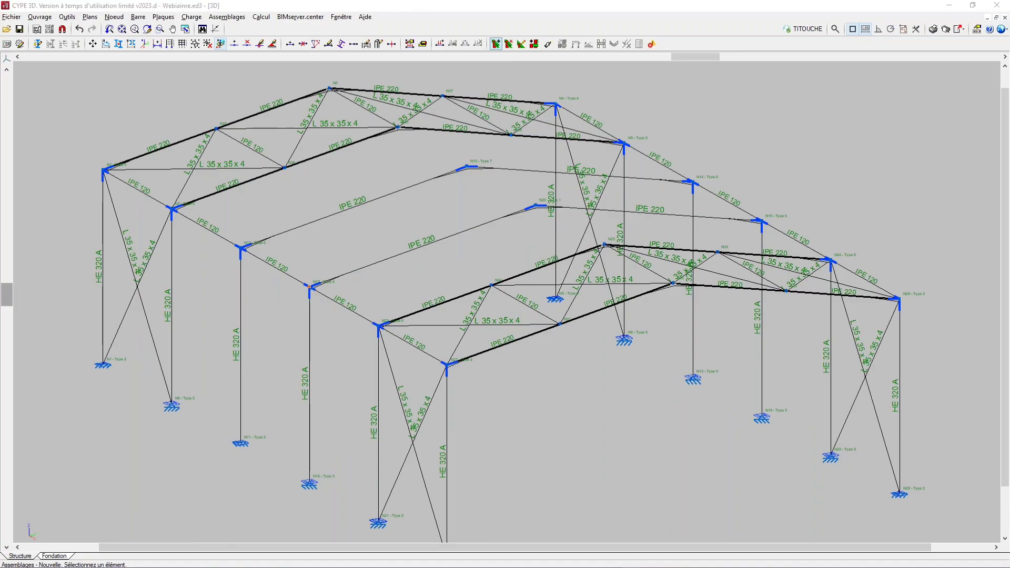
pyautogui.scroll(5, 550, 230)
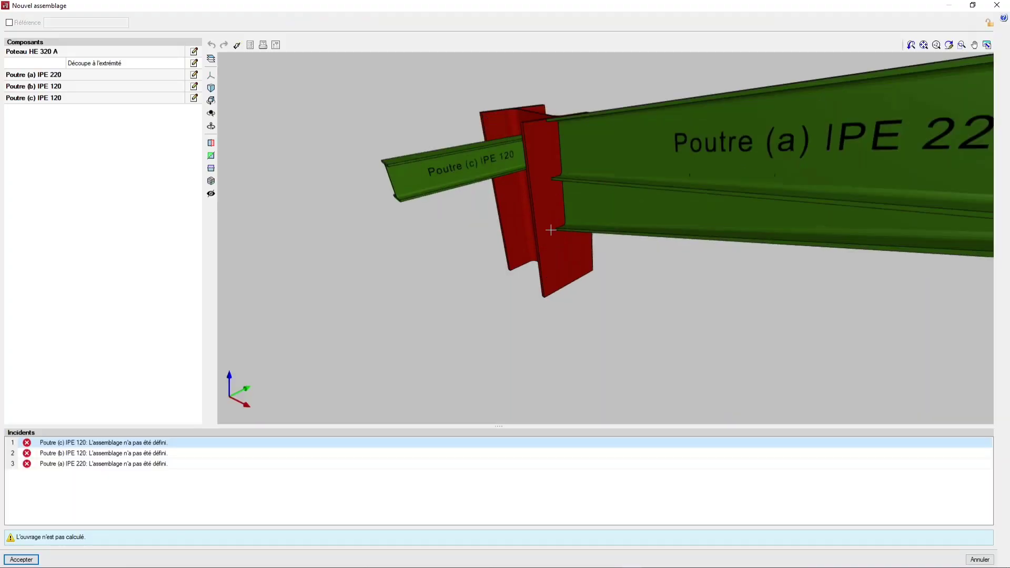
# - Examine from several sides how the IPE 220 beam and both IPE 120 beams meet the HE 320 A column
pyautogui.scroll(-5, 551, 230)
pyautogui.moveTo(672, 226); pyautogui.dragTo(604, 215, button='middle')
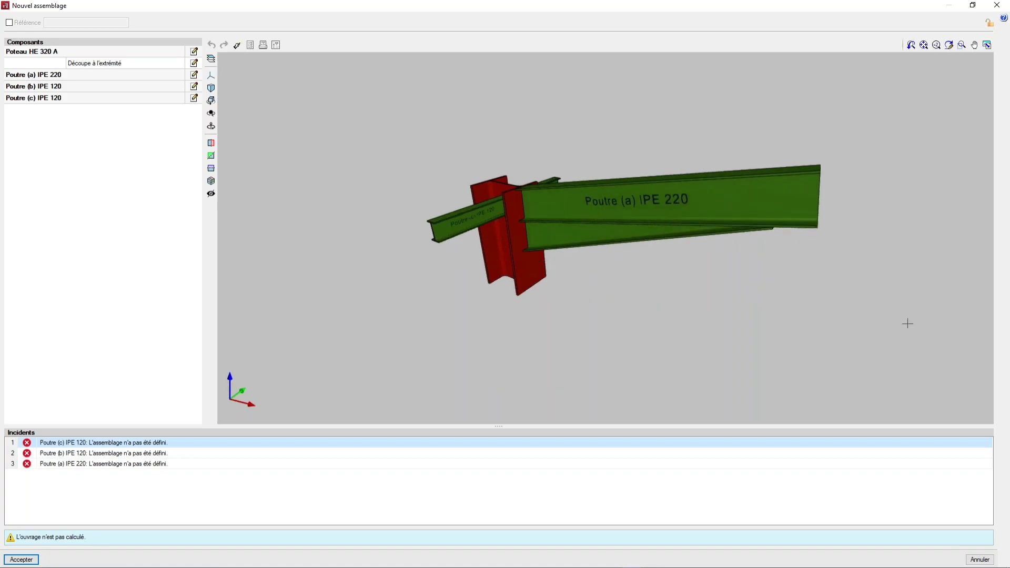
pyautogui.moveTo(642, 225)
pyautogui.mouseDown(button='middle')
pyautogui.moveTo(540, 202)
pyautogui.moveTo(612, 238)
pyautogui.moveTo(656, 245)
pyautogui.moveTo(466, 218)
pyautogui.mouseUp(button='middle')
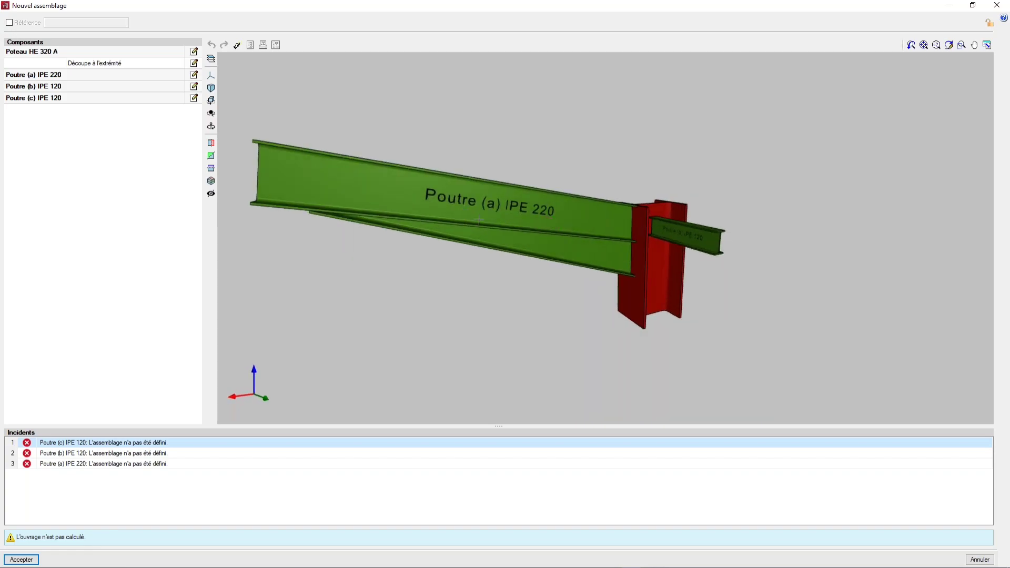
pyautogui.moveTo(537, 229); pyautogui.dragTo(630, 221, button='middle')
pyautogui.scroll(3, 629, 221)
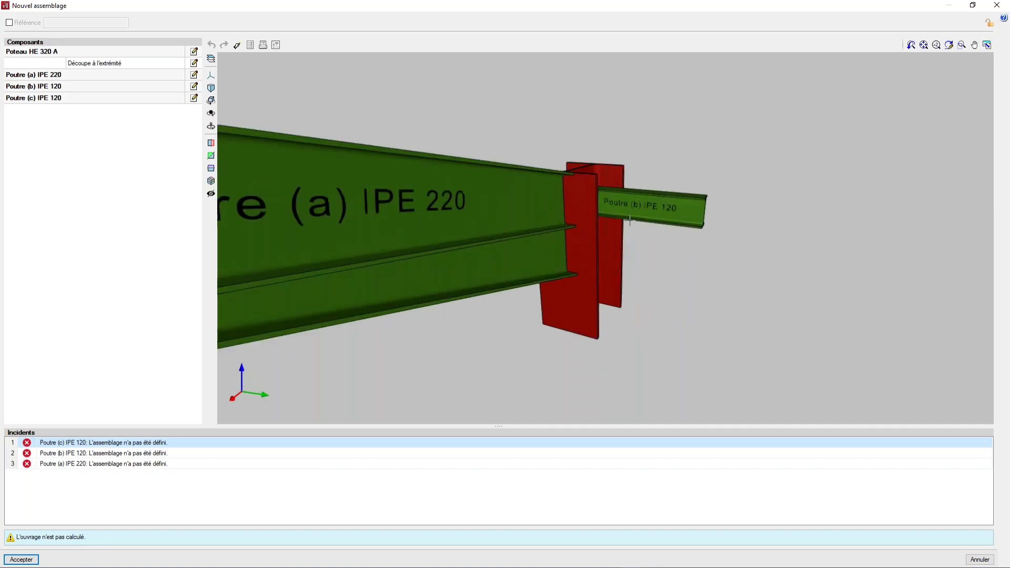
pyautogui.scroll(2, 630, 221)
pyautogui.moveTo(562, 219); pyautogui.dragTo(528, 231, button='middle')
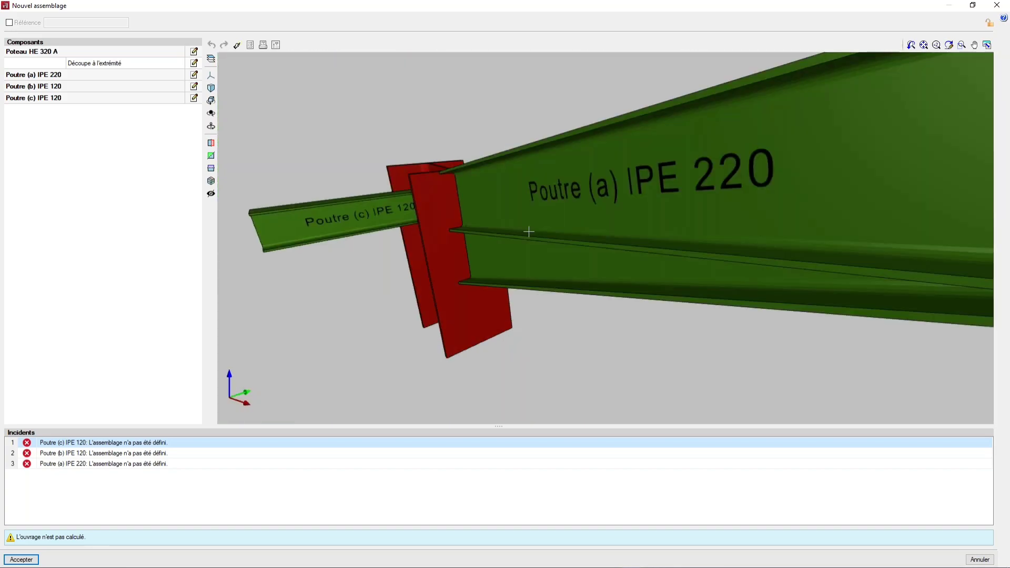
pyautogui.scroll(2, 421, 222)
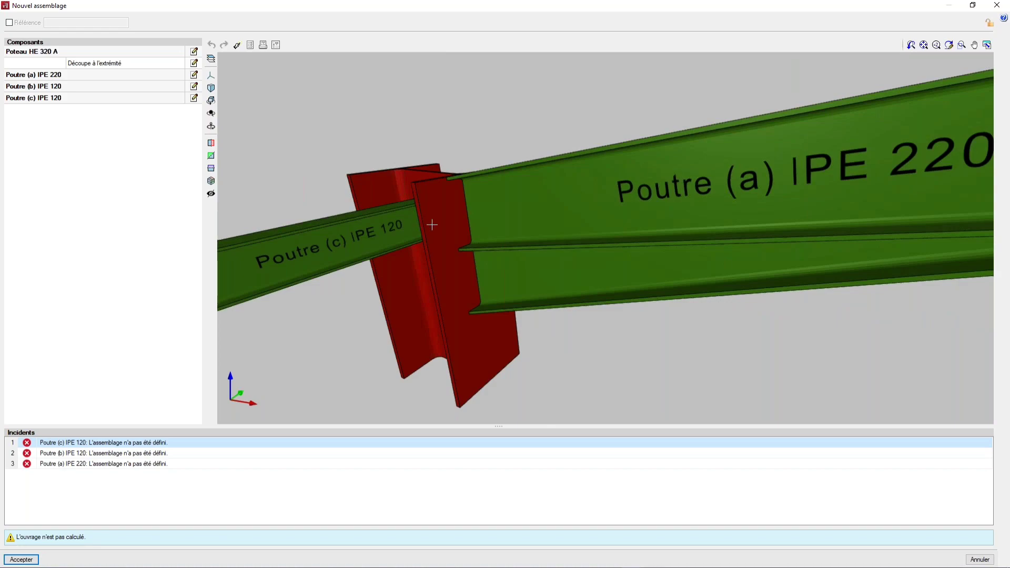
pyautogui.scroll(-3, 432, 225)
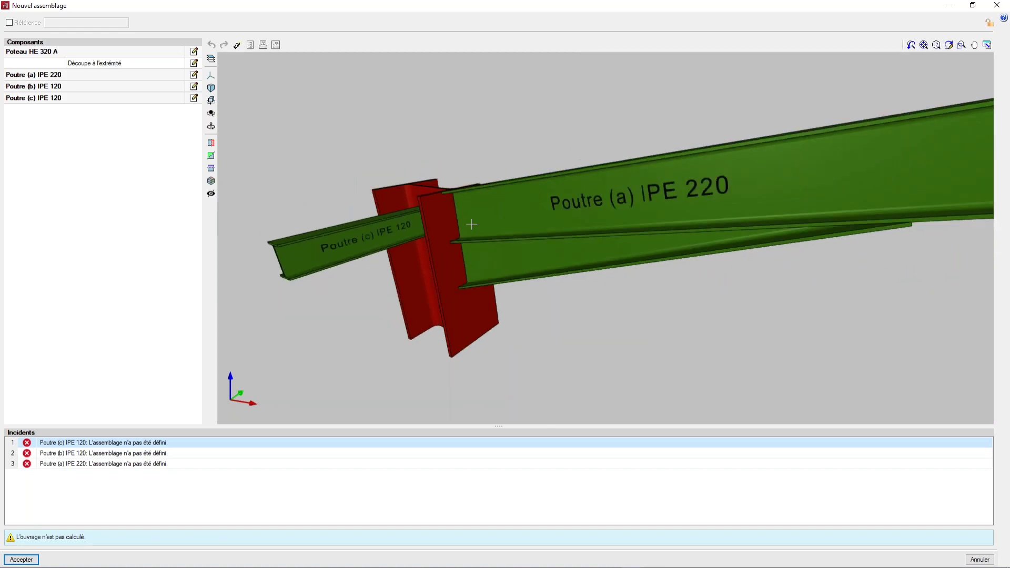
pyautogui.scroll(-2, 476, 218)
pyautogui.moveTo(490, 211); pyautogui.dragTo(595, 176, button='middle')
pyautogui.scroll(-1, 649, 212)
pyautogui.keyDown('shift'); pyautogui.moveTo(634, 209); pyautogui.dragTo(595, 208, button='middle'); pyautogui.keyUp('shift')
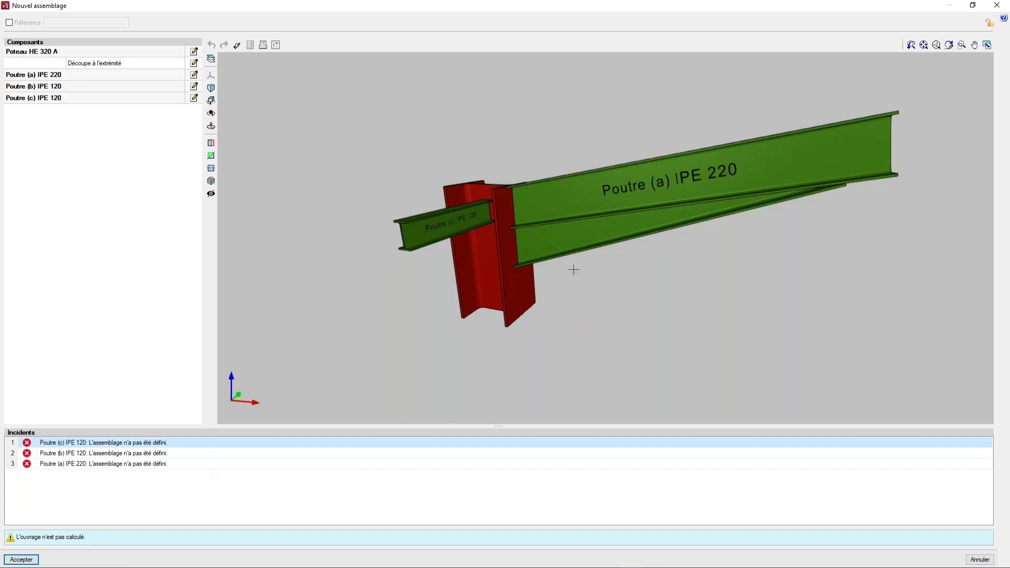
pyautogui.moveTo(540, 250); pyautogui.dragTo(501, 242, button='middle')
pyautogui.scroll(-1, 474, 233)
pyautogui.scroll(2, 501, 242)
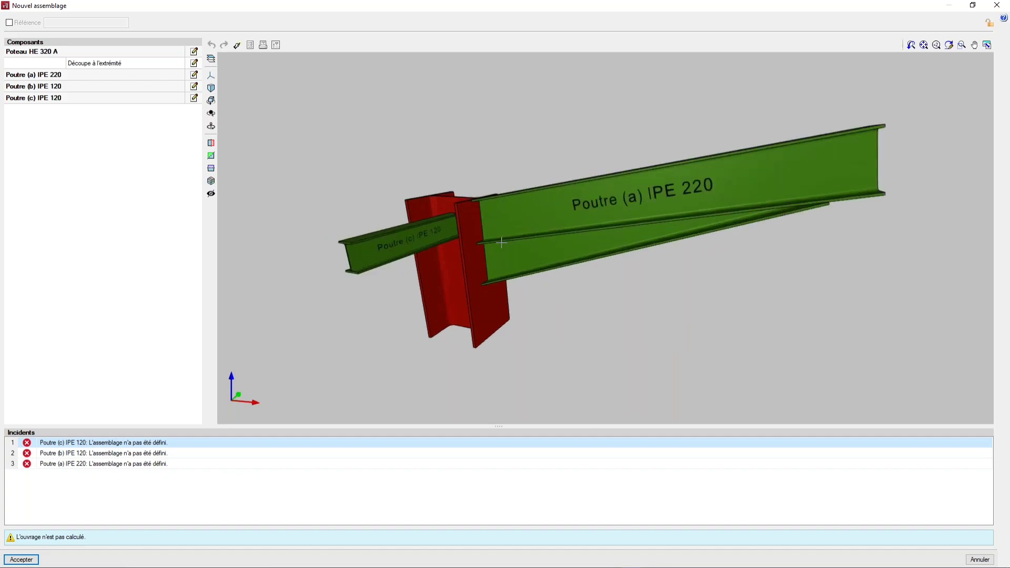
pyautogui.scroll(1, 501, 242)
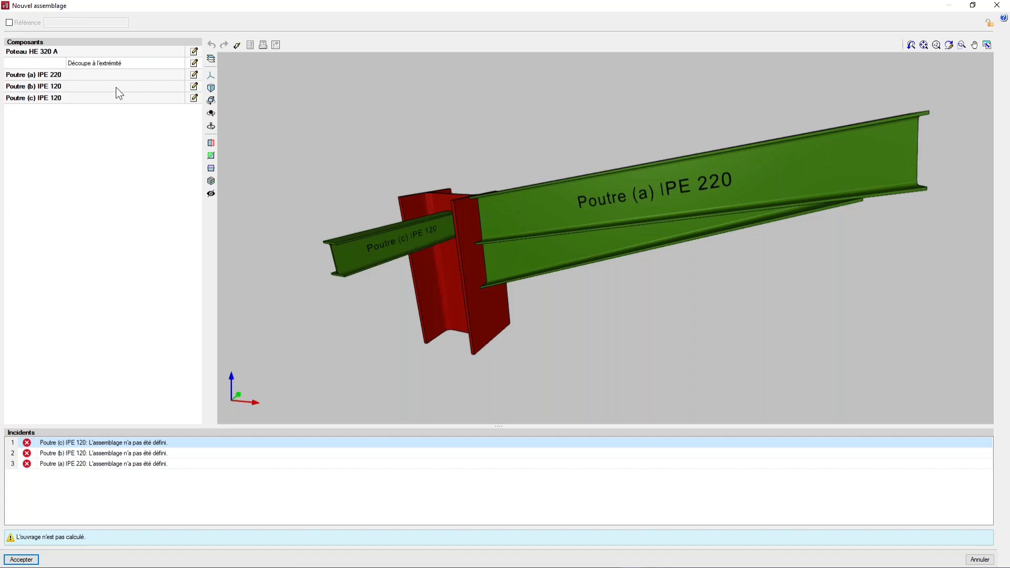
pyautogui.moveTo(461, 245); pyautogui.dragTo(384, 259, button='middle')
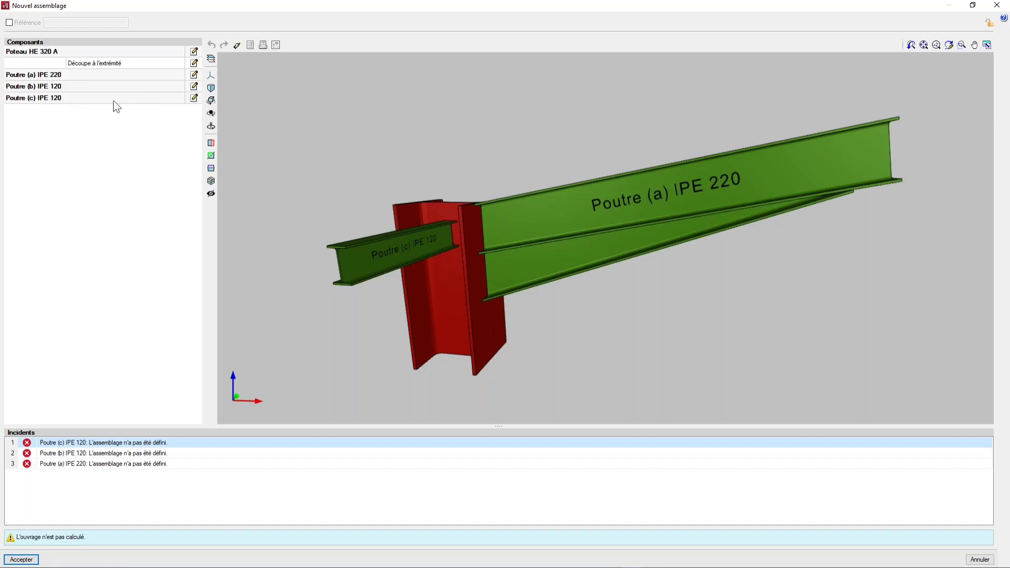
# - Give beam (c) IPE 120 a bolted connection (Assemblage boulonné) with a side plate (Avec plaque latérale)
pyautogui.click(194, 98)
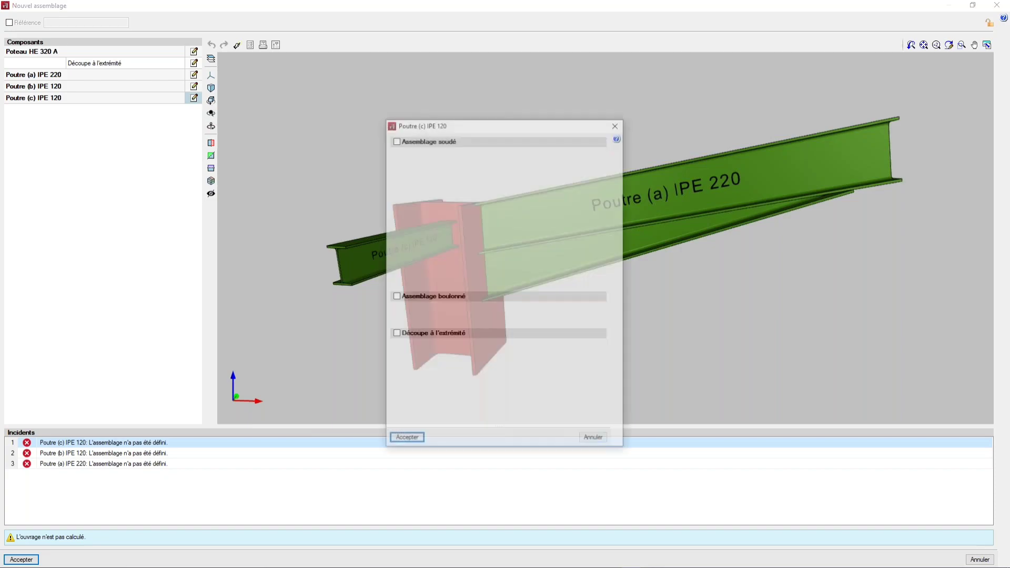
pyautogui.moveTo(485, 121); pyautogui.dragTo(599, 82)
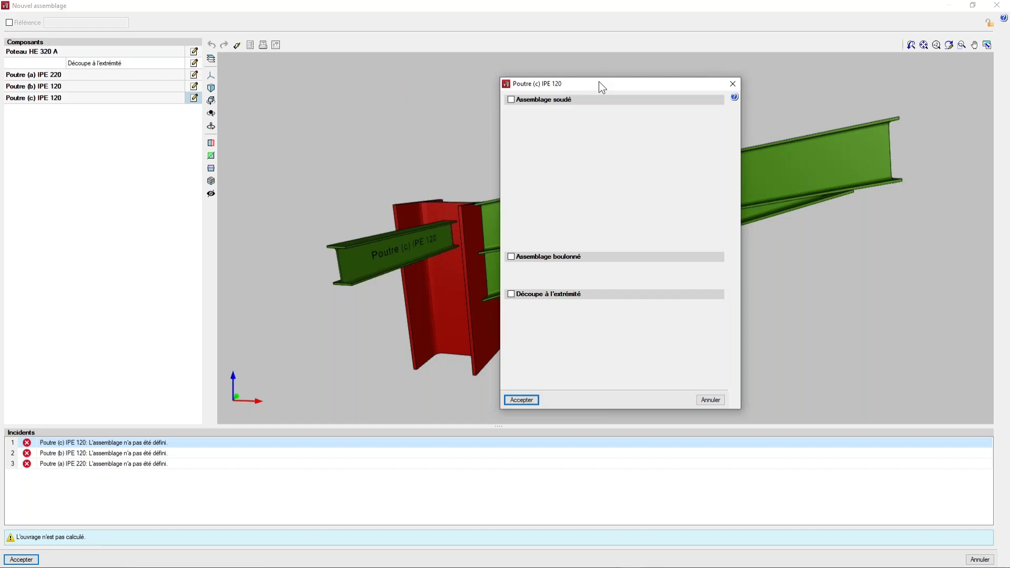
pyautogui.click(510, 257)
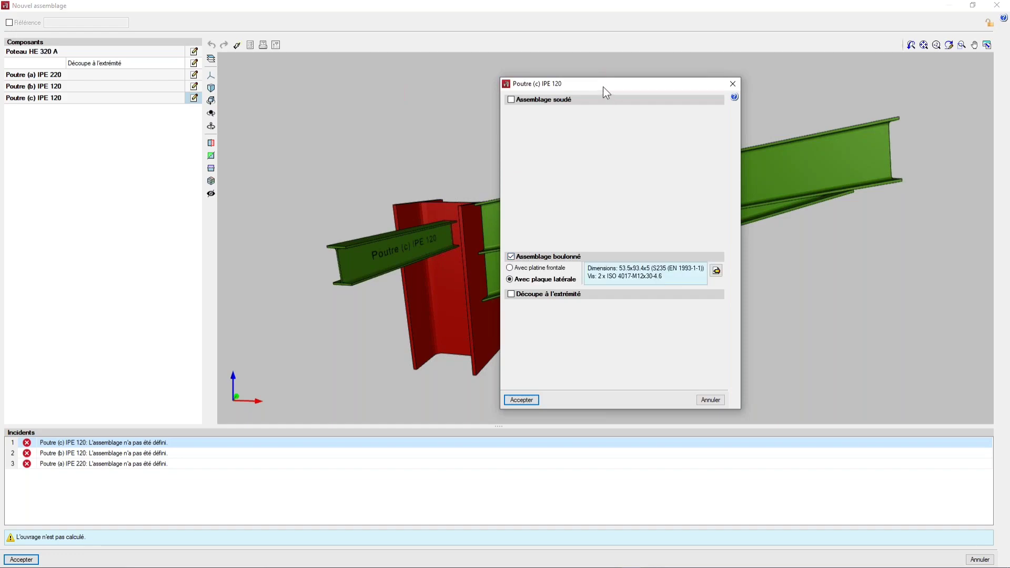
pyautogui.moveTo(603, 86); pyautogui.dragTo(594, 81)
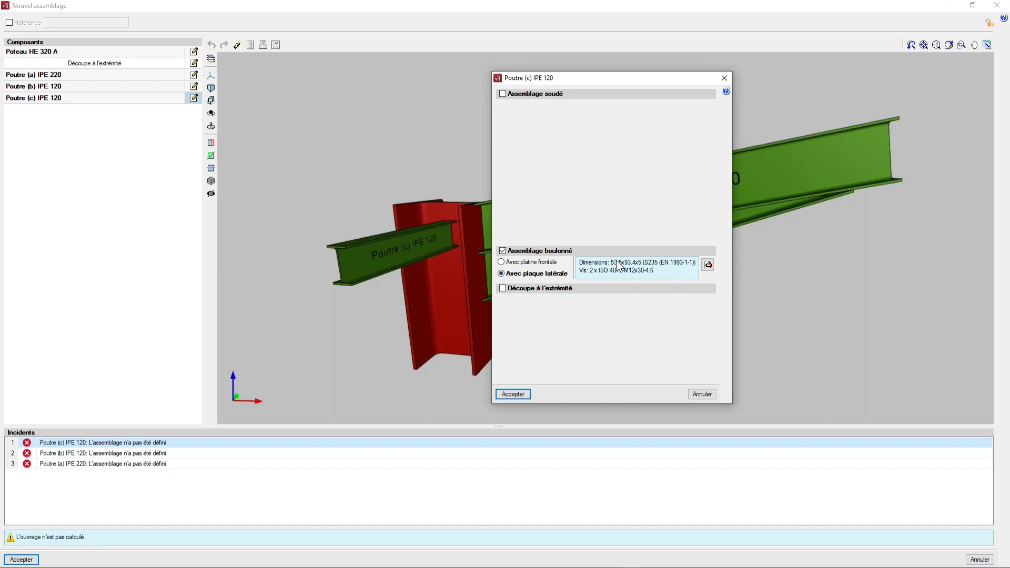
# - In the side plate's weld settings for beam (c), set the separation between the piece and the connection surface to 15 mm
pyautogui.click(708, 265)
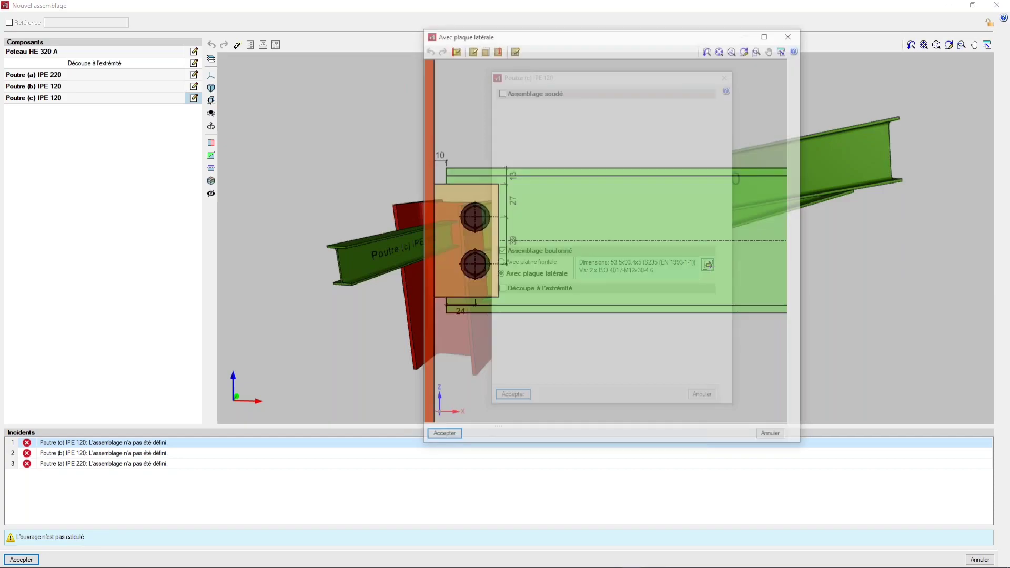
pyautogui.moveTo(595, 35); pyautogui.dragTo(538, 36)
pyautogui.doubleClick(538, 35)
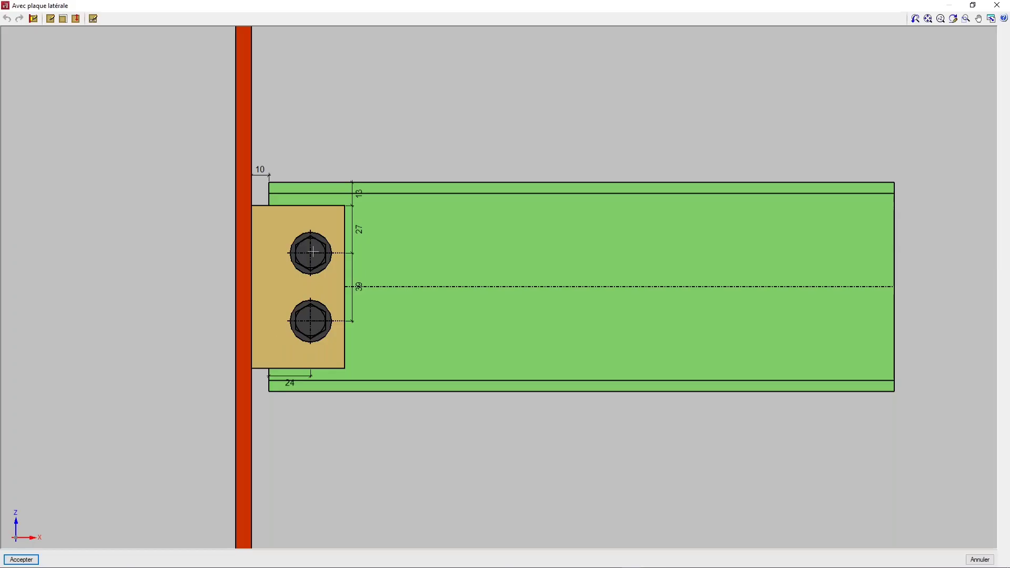
pyautogui.click(33, 19)
pyautogui.moveTo(471, 250); pyautogui.dragTo(468, 239)
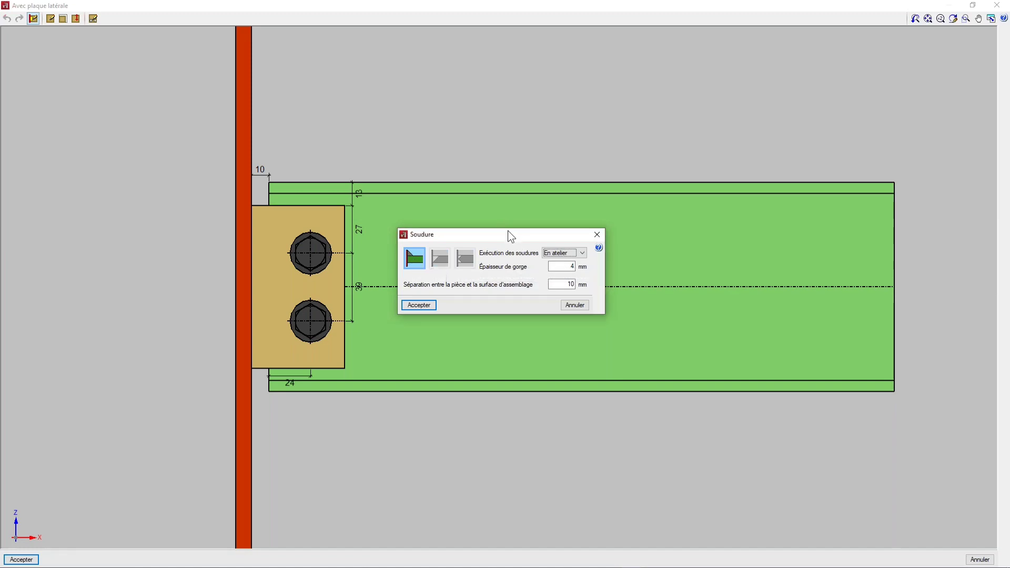
pyautogui.moveTo(511, 232); pyautogui.dragTo(504, 220)
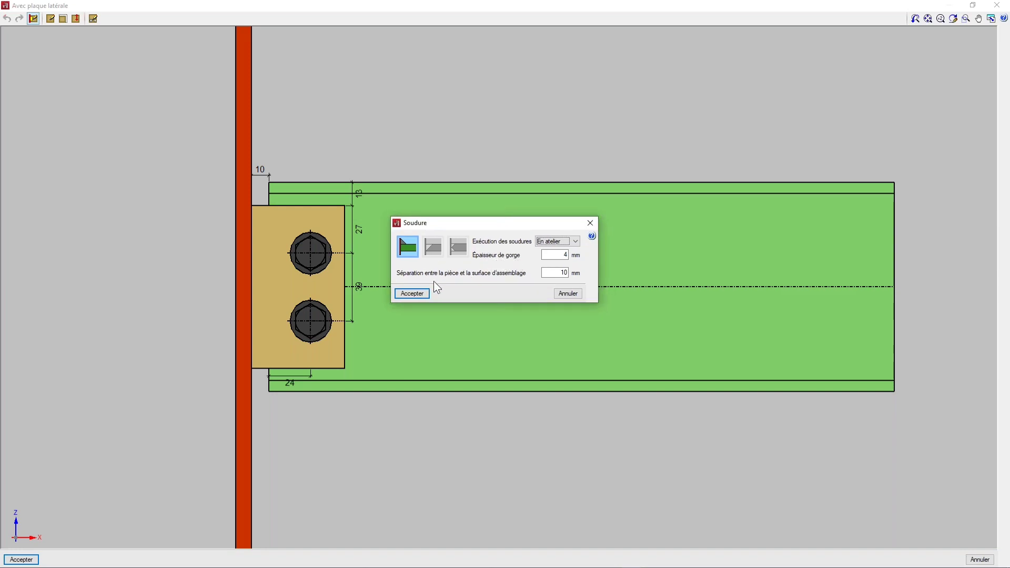
pyautogui.moveTo(556, 273); pyautogui.dragTo(575, 273)
pyautogui.moveTo(562, 222); pyautogui.dragTo(608, 202)
pyautogui.write('15')
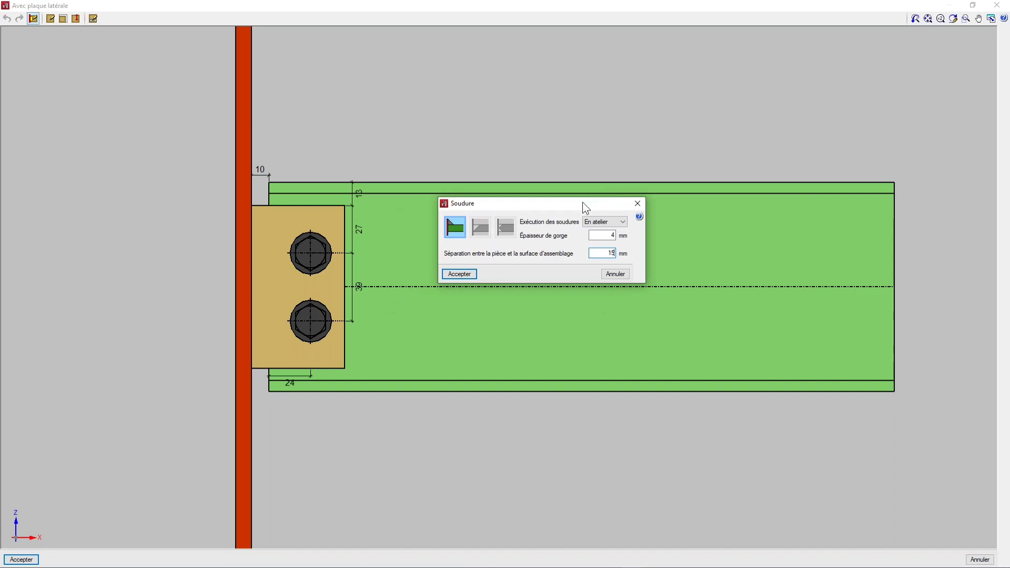
pyautogui.click(459, 274)
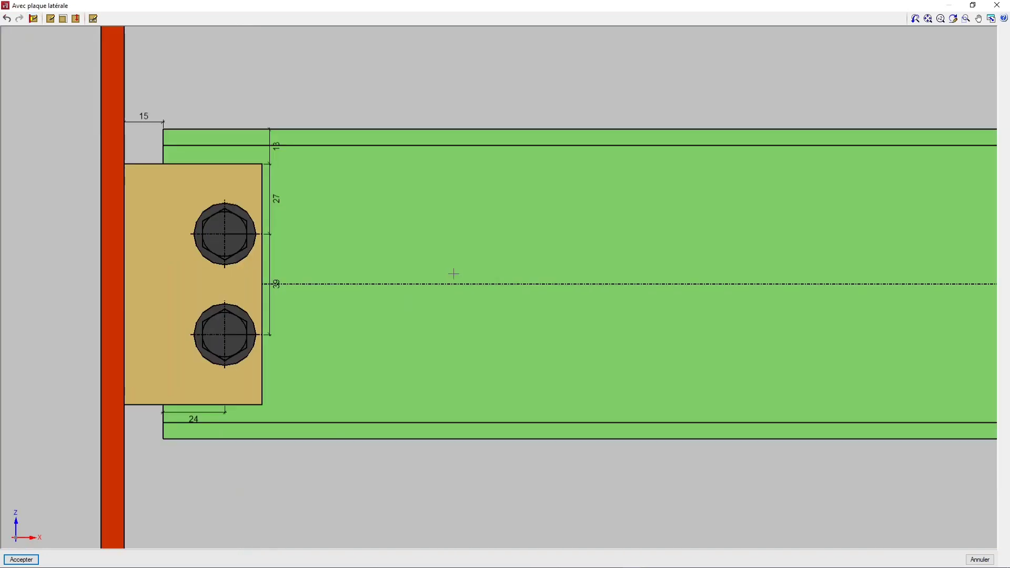
# - Undo the side plate's separation change and redo it
pyautogui.click(7, 20)
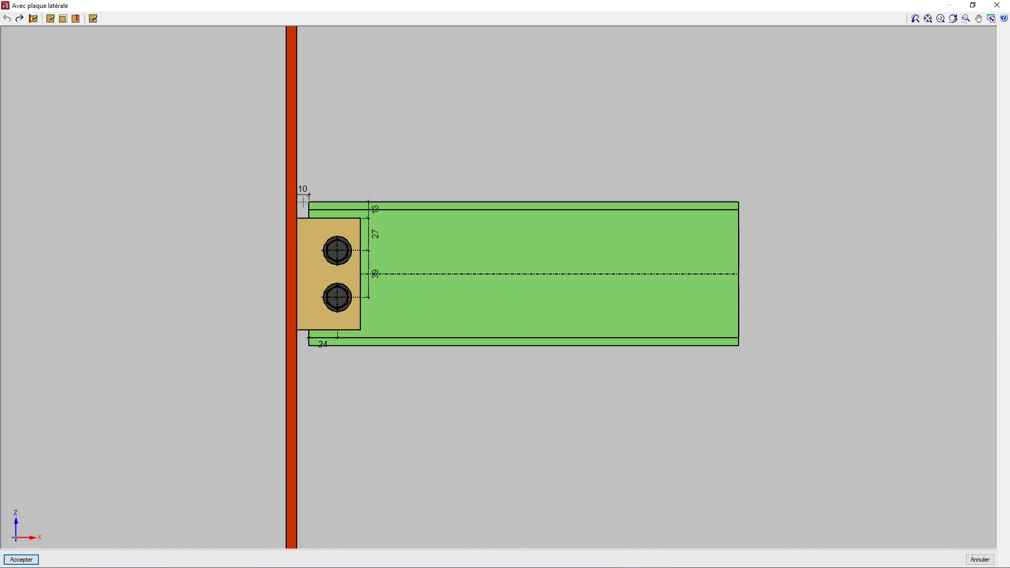
pyautogui.click(19, 19)
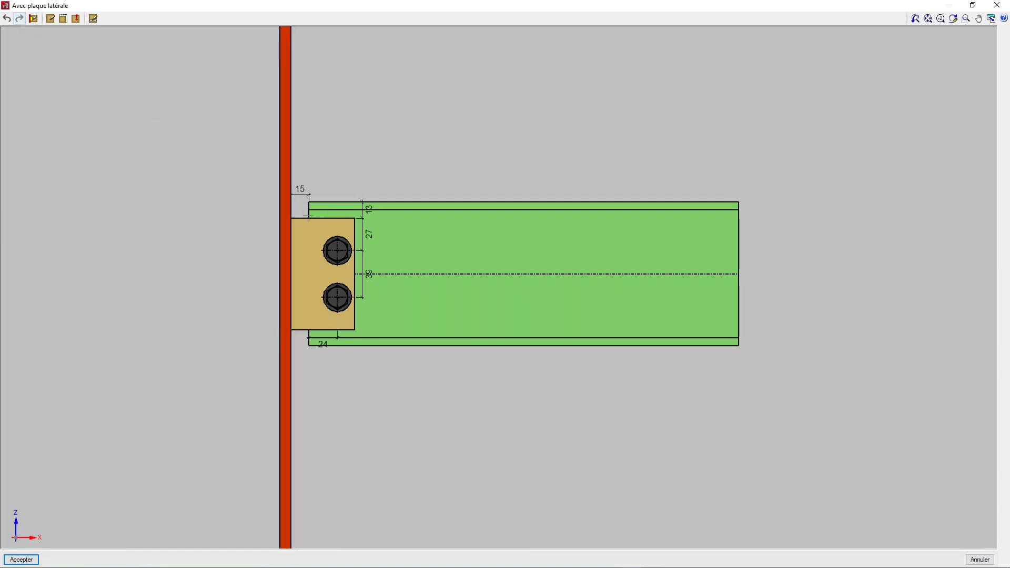
# - Undo the 15 mm separation change and set the side plate's width (Largeur) to 90 mm
pyautogui.click(7, 20)
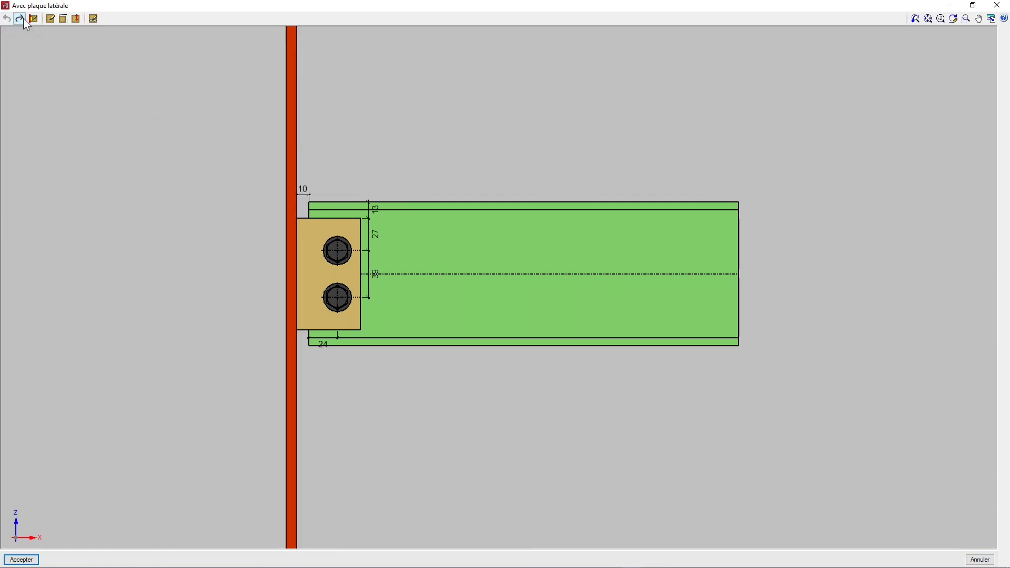
pyautogui.click(62, 19)
pyautogui.moveTo(361, 274); pyautogui.dragTo(403, 269)
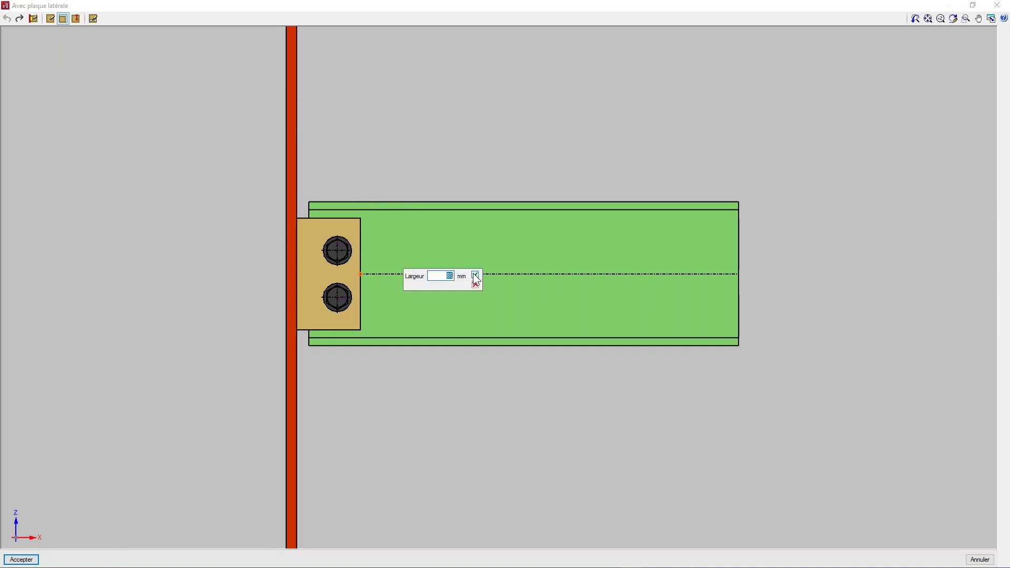
pyautogui.write('90')
pyautogui.click(475, 274)
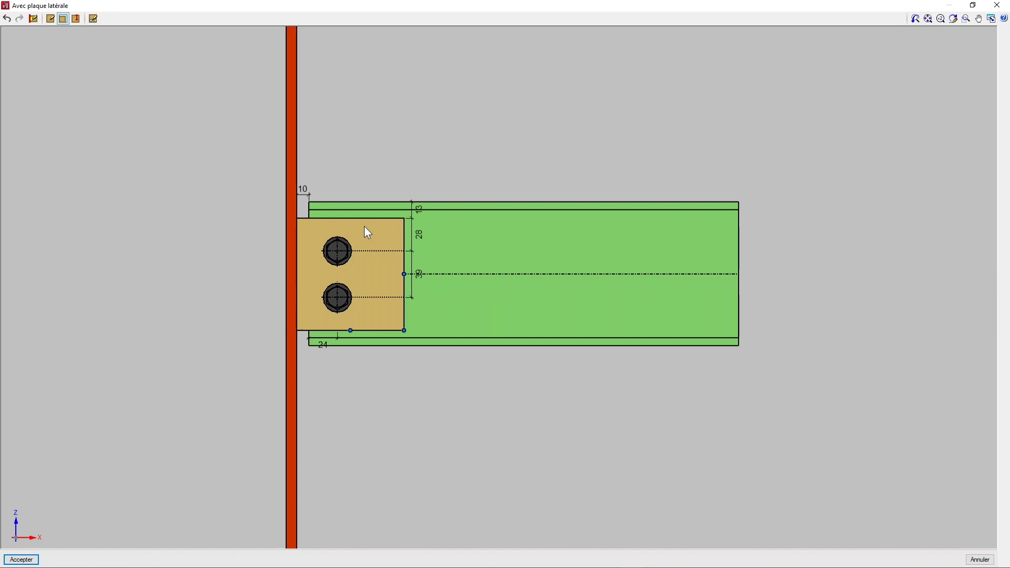
# - Try a greater height (Hauteur) for the side plate of beam (c) and undo the change
pyautogui.click(350, 331)
pyautogui.click(350, 335)
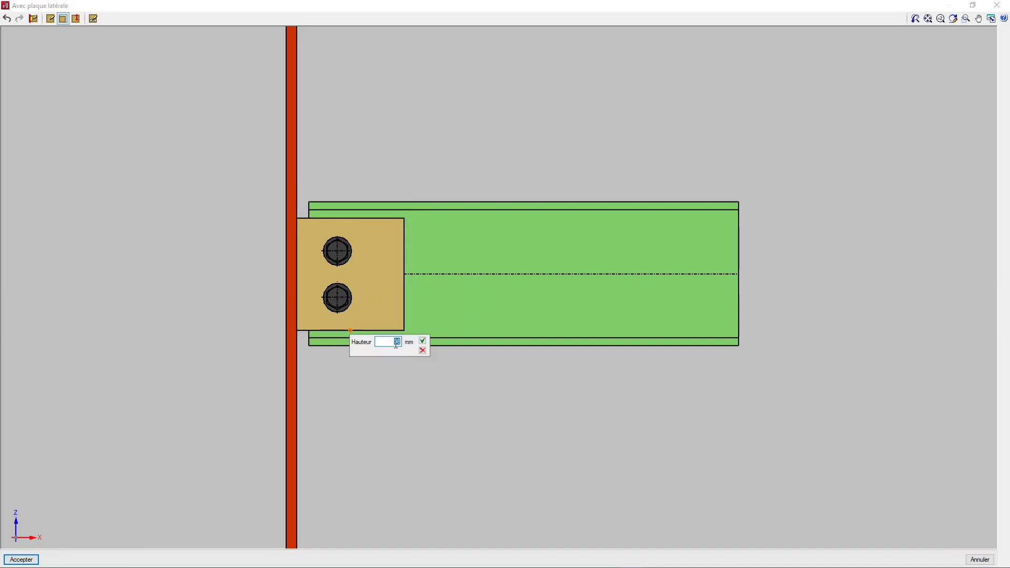
pyautogui.click(423, 341)
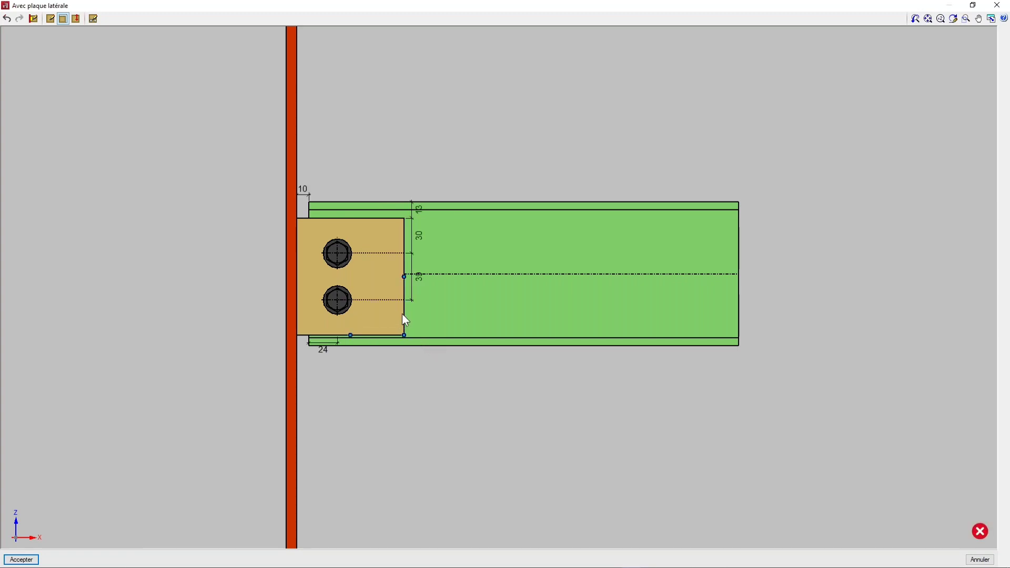
pyautogui.click(6, 19)
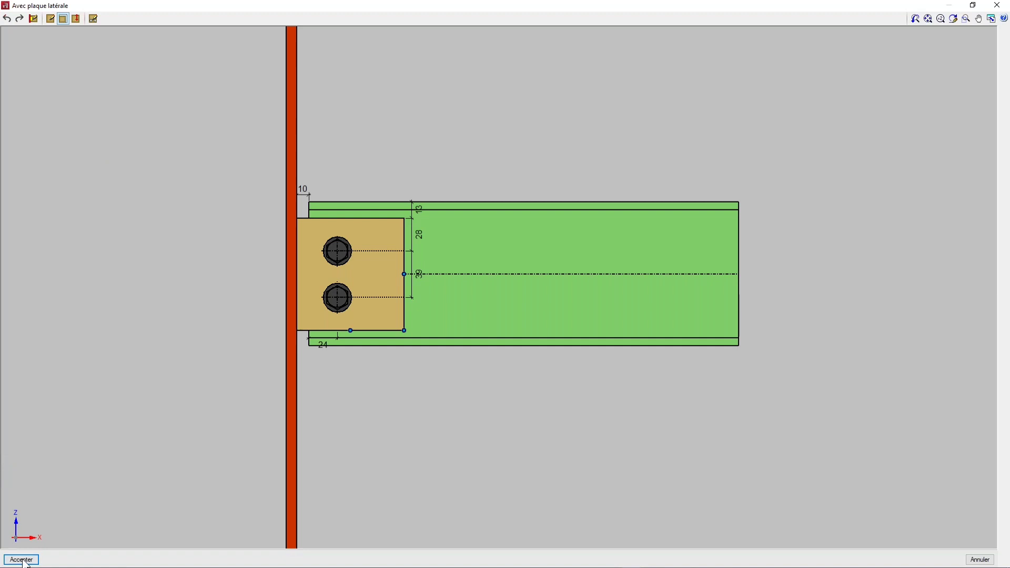
# - Open the side plate's bolt arrangement settings and review the available bolt series, diameters and shank lengths
pyautogui.click(94, 19)
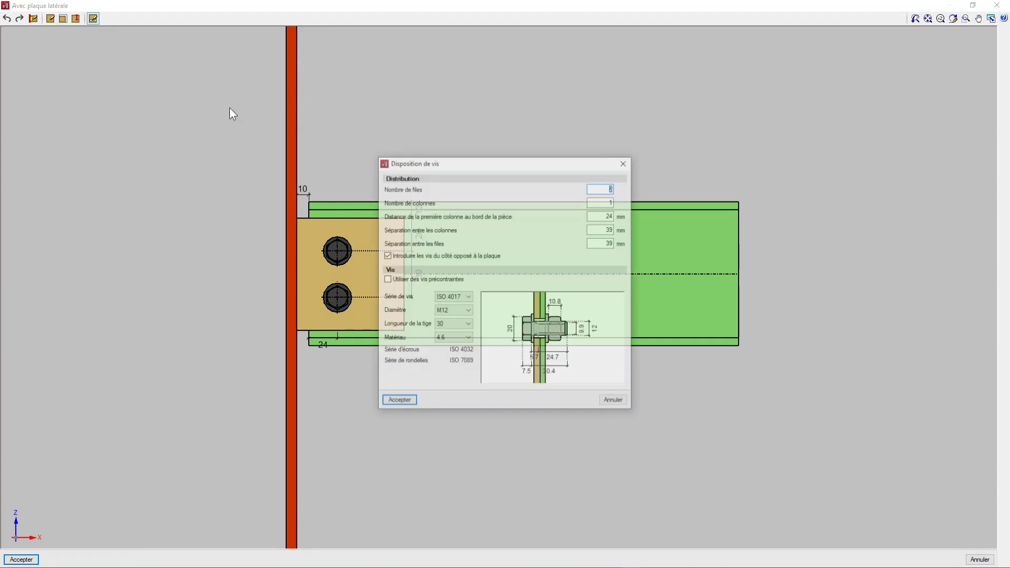
pyautogui.moveTo(511, 165); pyautogui.dragTo(496, 151)
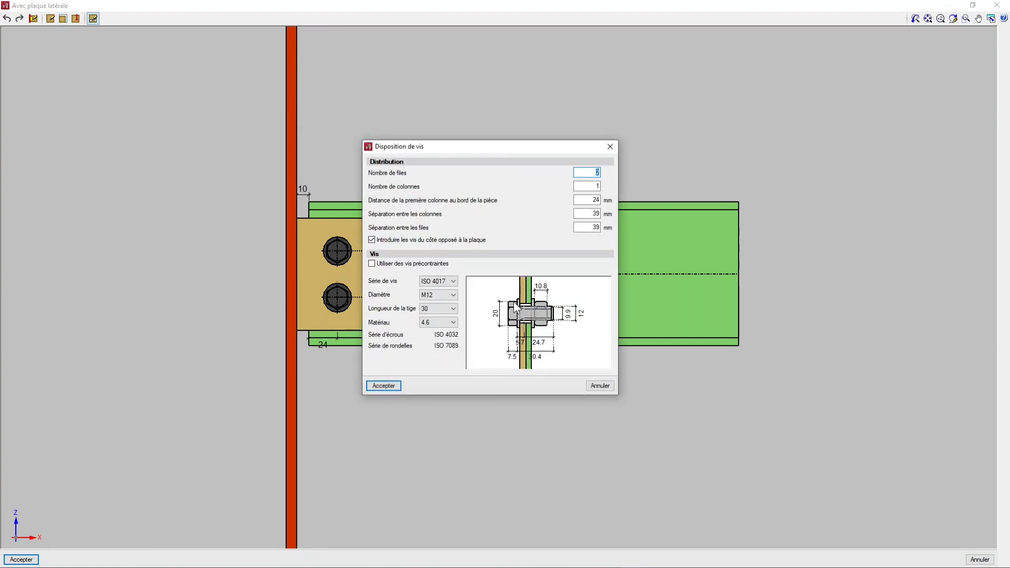
pyautogui.click(453, 281)
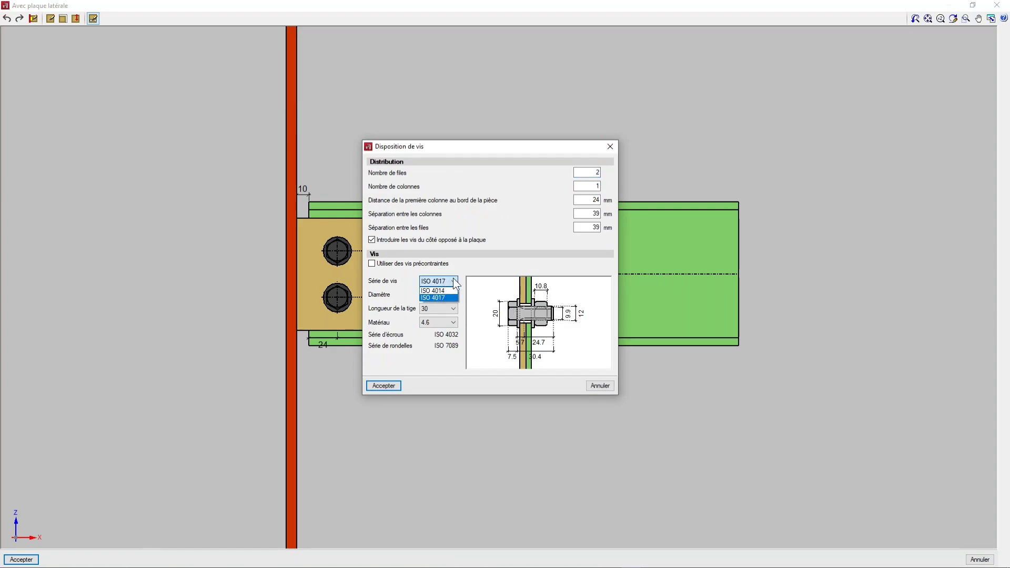
pyautogui.click(454, 284)
pyautogui.click(453, 293)
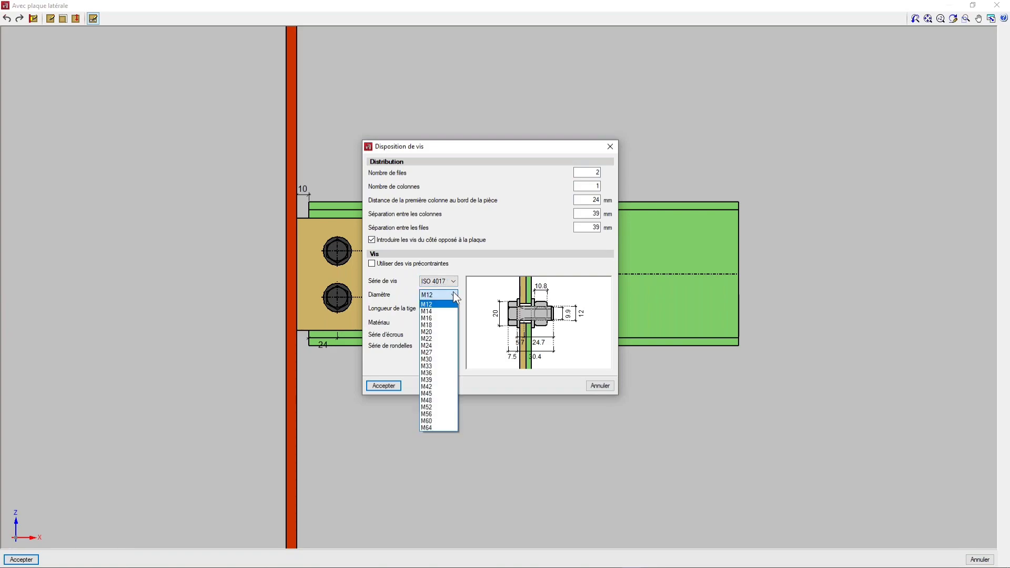
pyautogui.click(453, 293)
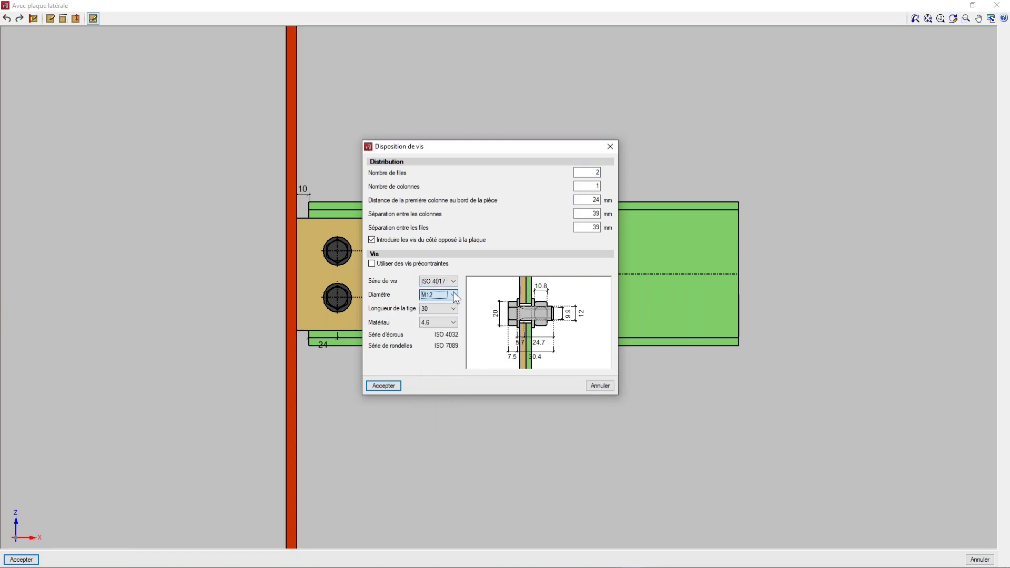
pyautogui.click(455, 309)
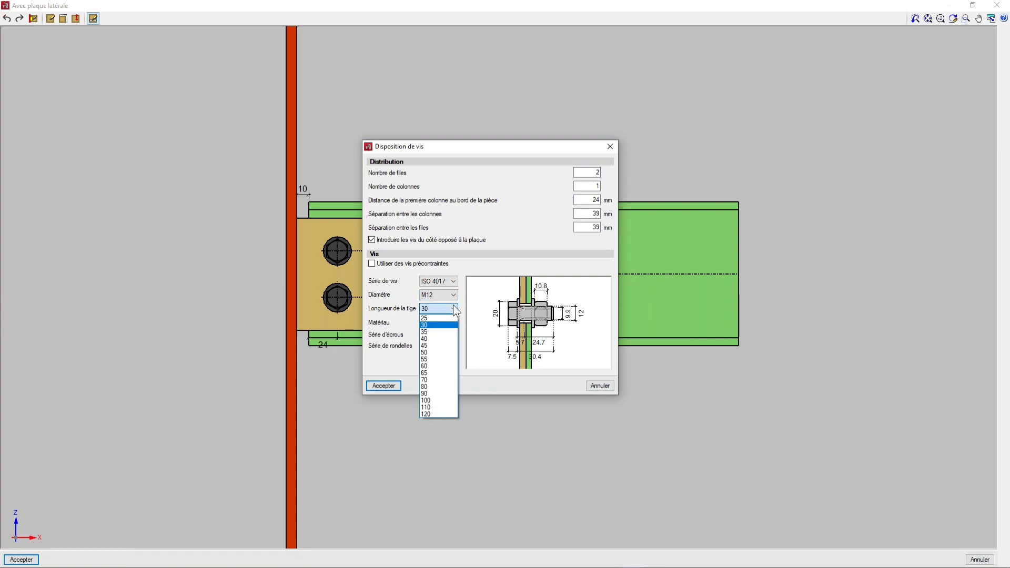
pyautogui.click(453, 306)
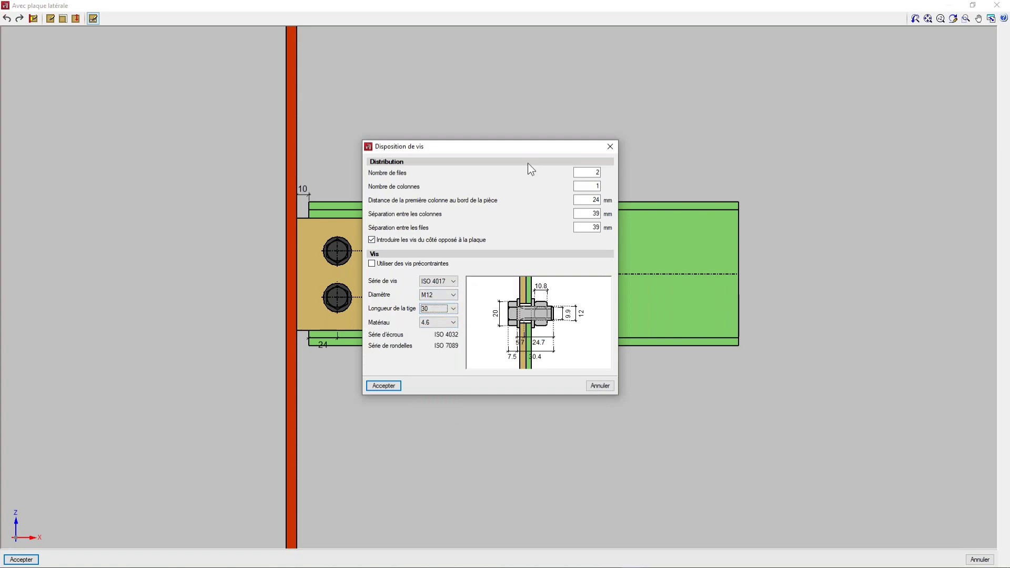
# - Set the separation between the bolt rows (Séparation entre les files) to 50 mm and accept beam (c)'s side plate connection
pyautogui.moveTo(535, 144); pyautogui.dragTo(629, 141)
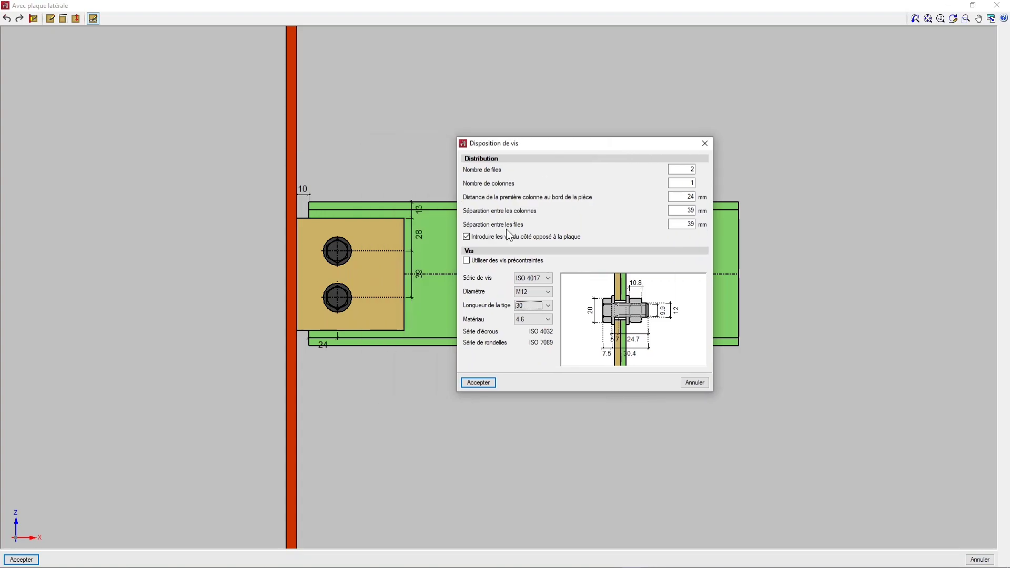
pyautogui.doubleClick(688, 224)
pyautogui.write('50')
pyautogui.click(490, 381)
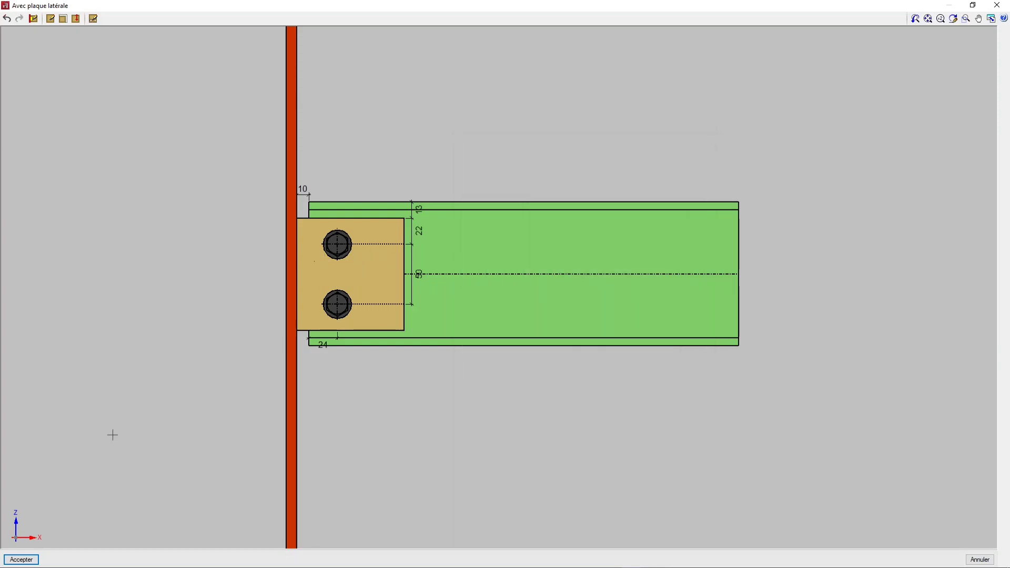
pyautogui.click(31, 560)
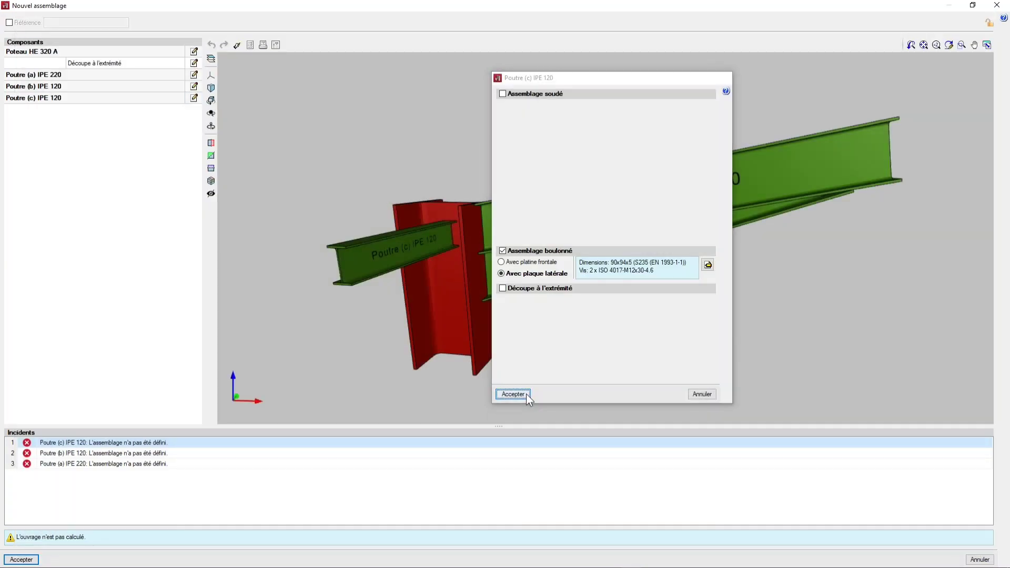
pyautogui.click(525, 395)
# - Examine beam (c)'s bolted side plate at the column from both sides and bring beam (b) into view
pyautogui.scroll(5, 448, 237)
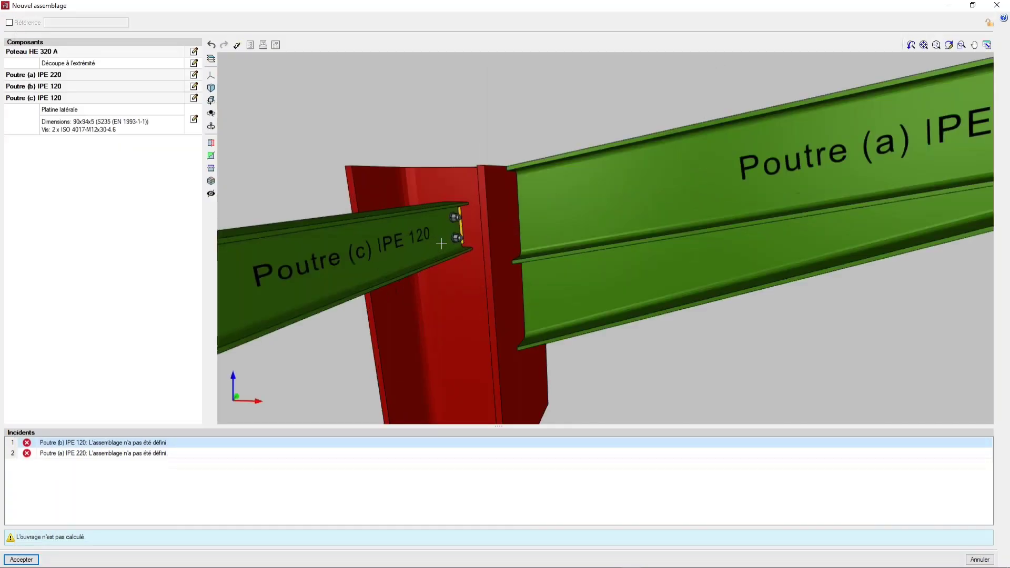
pyautogui.scroll(-1, 448, 237)
pyautogui.moveTo(448, 237); pyautogui.dragTo(517, 235, button='middle')
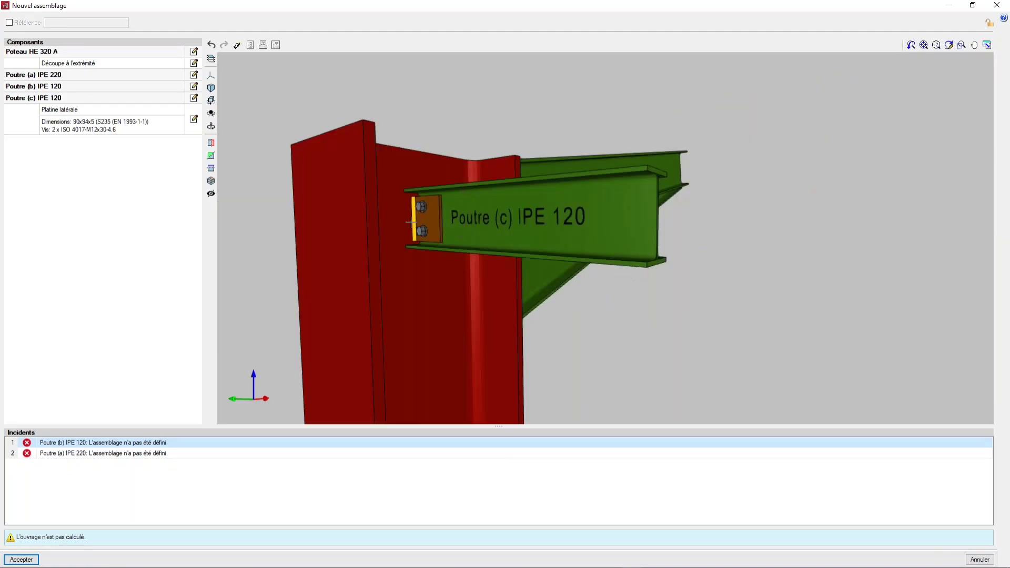
pyautogui.scroll(3, 516, 236)
pyautogui.scroll(-2, 516, 236)
pyautogui.scroll(-1, 537, 218)
pyautogui.scroll(-3, 537, 218)
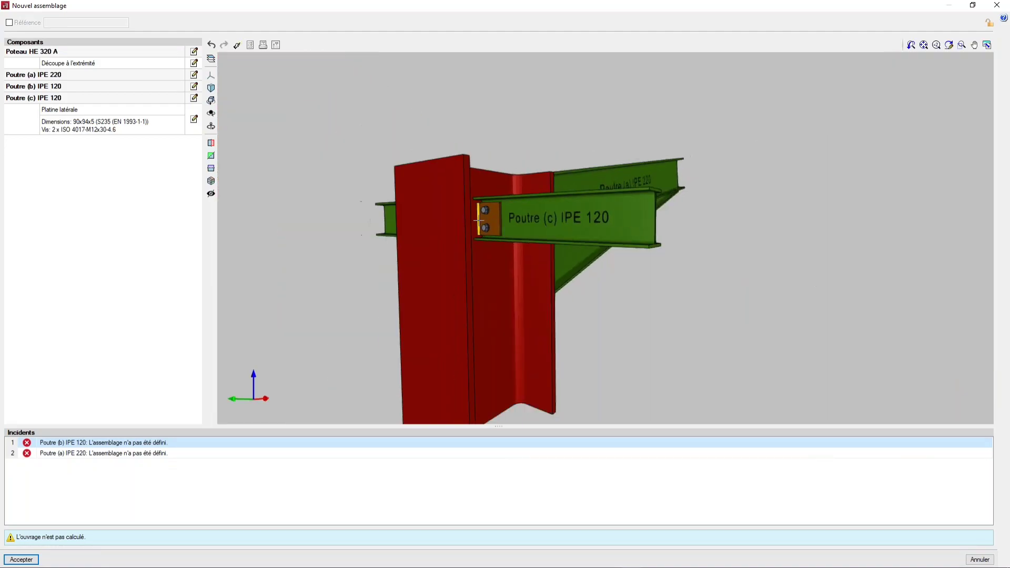
pyautogui.keyDown('shift'); pyautogui.moveTo(521, 224); pyautogui.dragTo(428, 245, button='middle'); pyautogui.keyUp('shift')
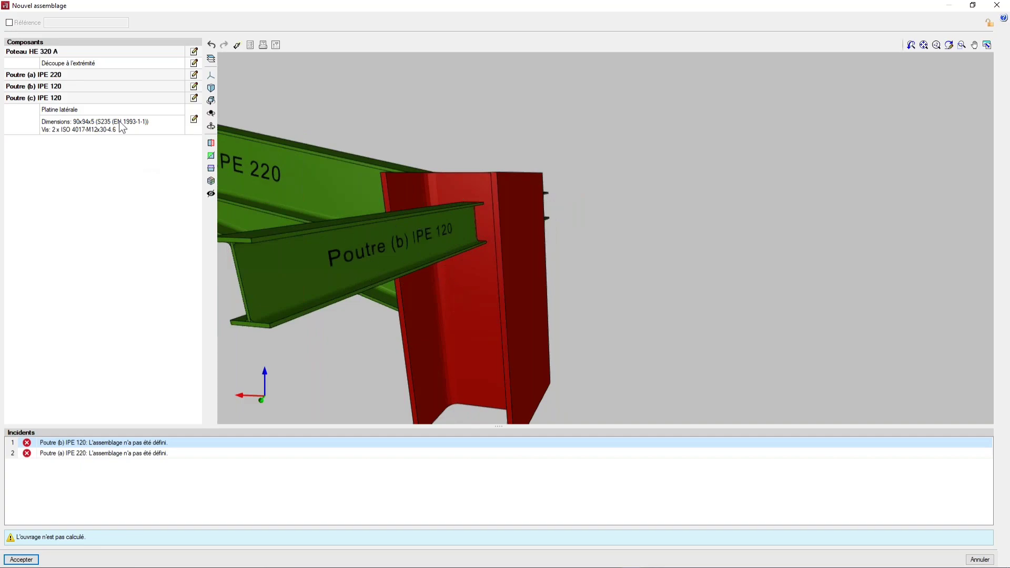
# - Give beam (b) IPE 120 a welded connection (Assemblage soudé) with both web and flange welds
pyautogui.click(194, 86)
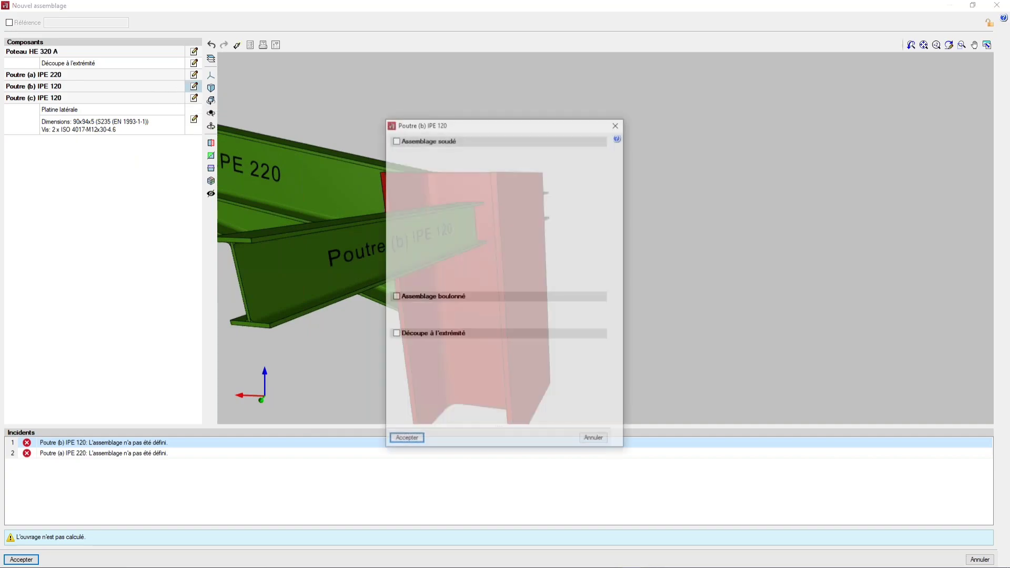
pyautogui.moveTo(521, 117); pyautogui.dragTo(552, 104)
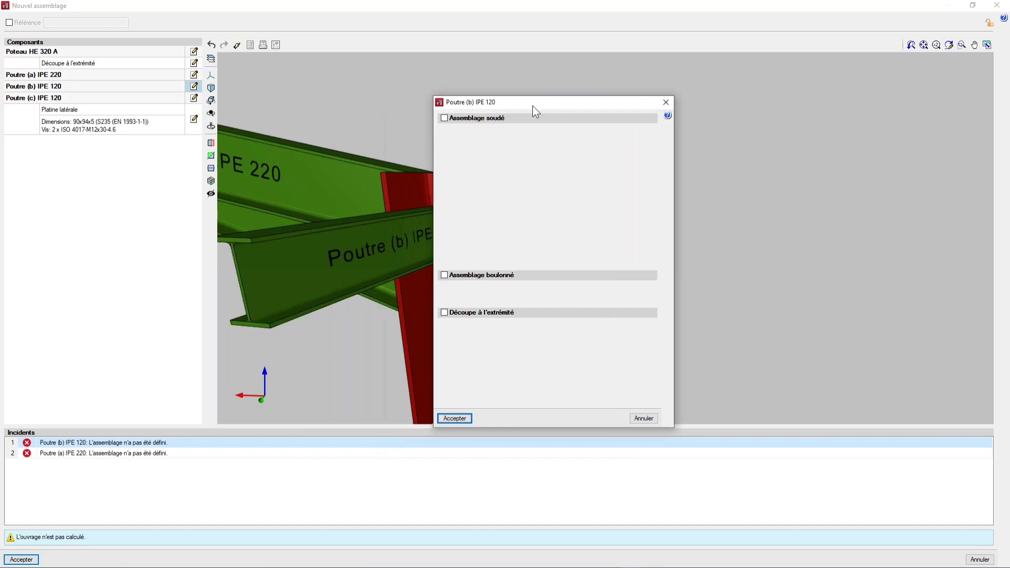
pyautogui.click(444, 118)
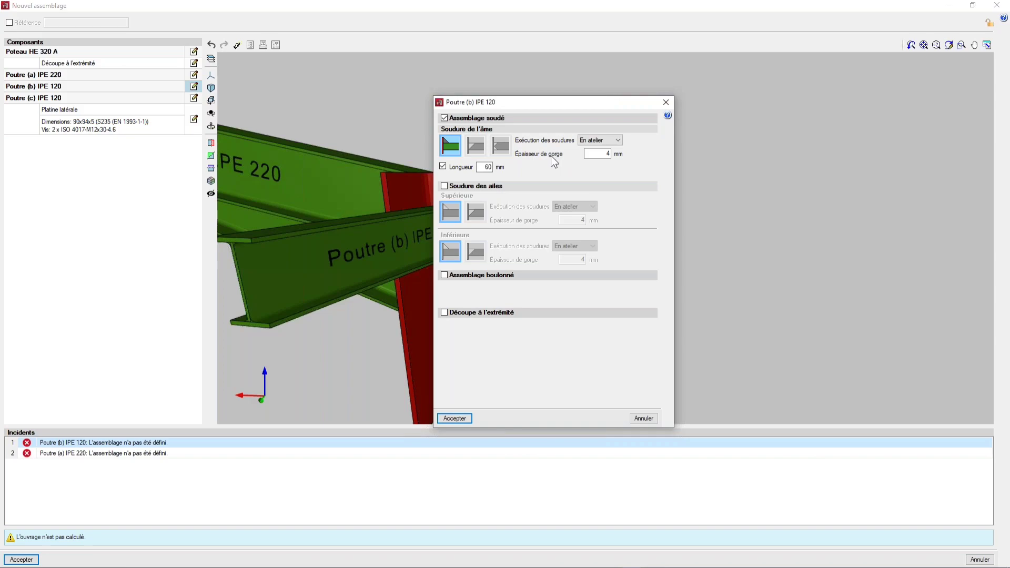
pyautogui.click(444, 186)
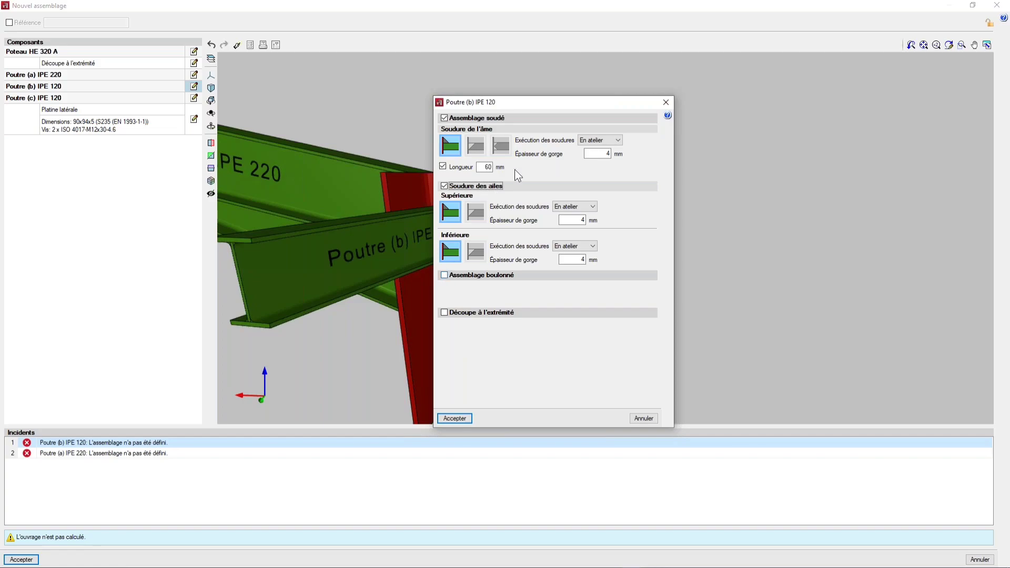
pyautogui.moveTo(559, 105); pyautogui.dragTo(678, 86)
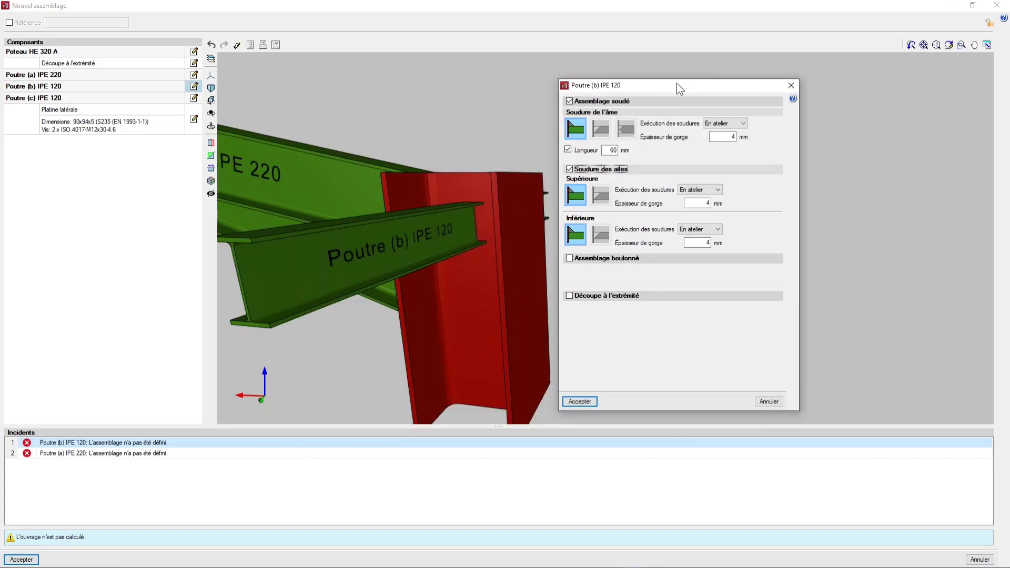
# - Try a bolted connection with a front plate (Avec platine frontale) for beam (b) and switch it off again
pyautogui.click(569, 258)
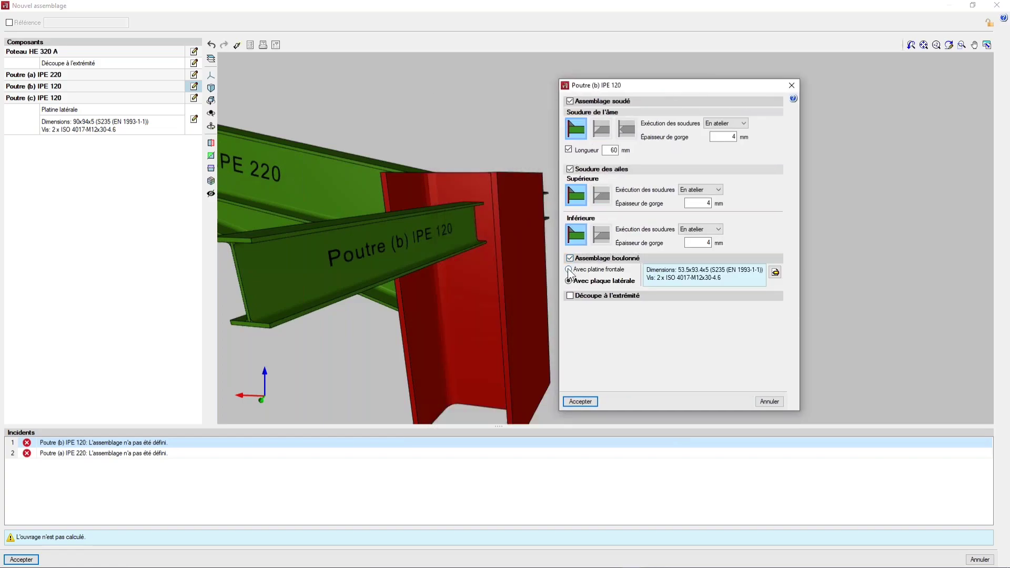
pyautogui.click(569, 270)
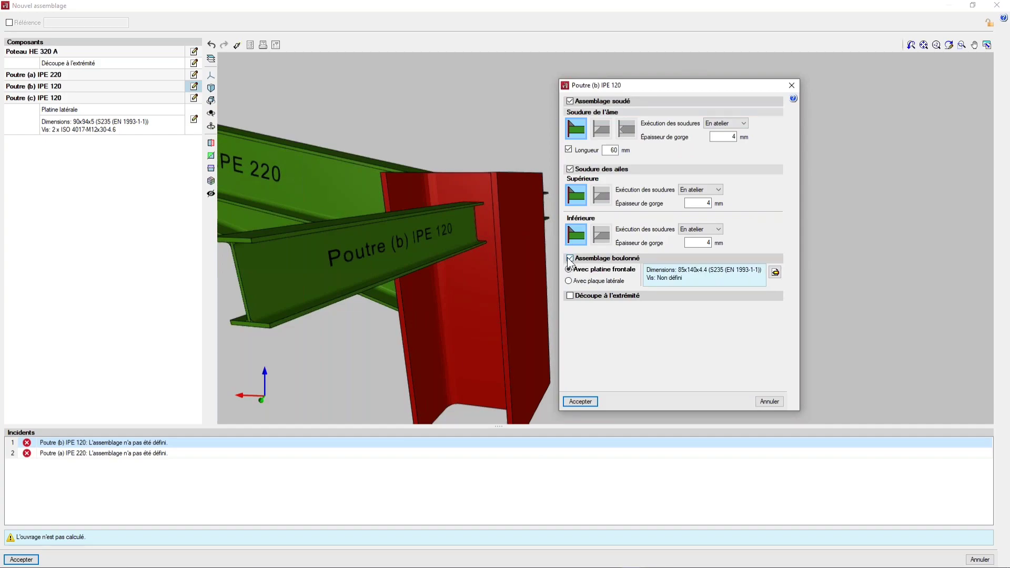
pyautogui.click(570, 258)
# - Accept beam (b)'s welded connection and inspect its web and flange welds at the column
pyautogui.click(588, 402)
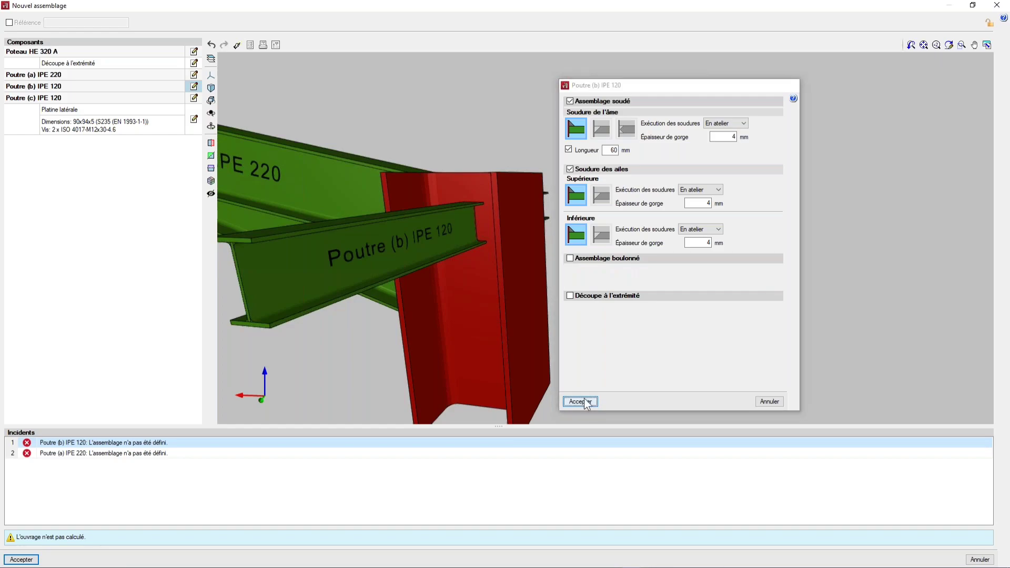
pyautogui.scroll(3, 480, 211)
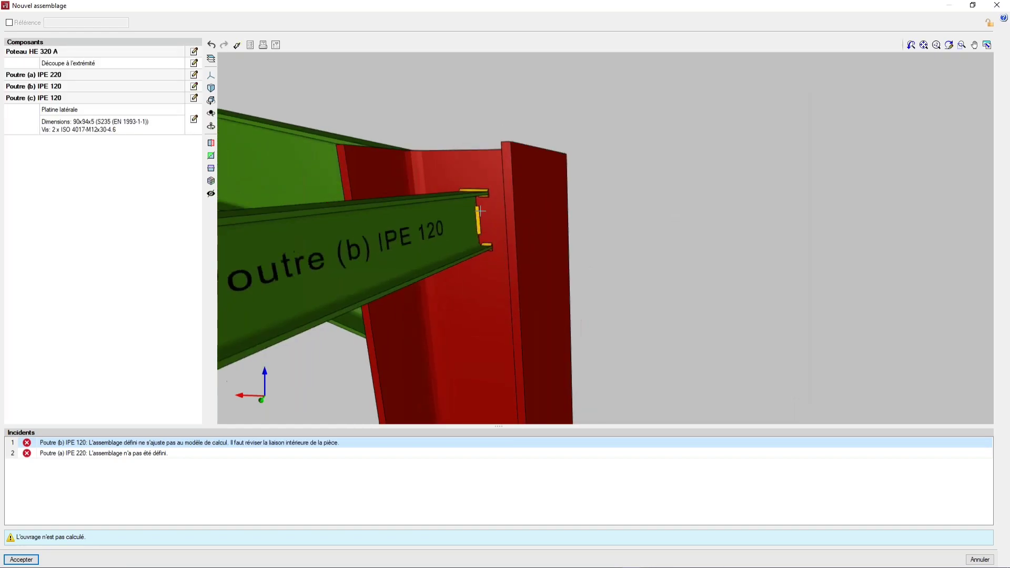
pyautogui.scroll(-1, 481, 211)
pyautogui.click(211, 101)
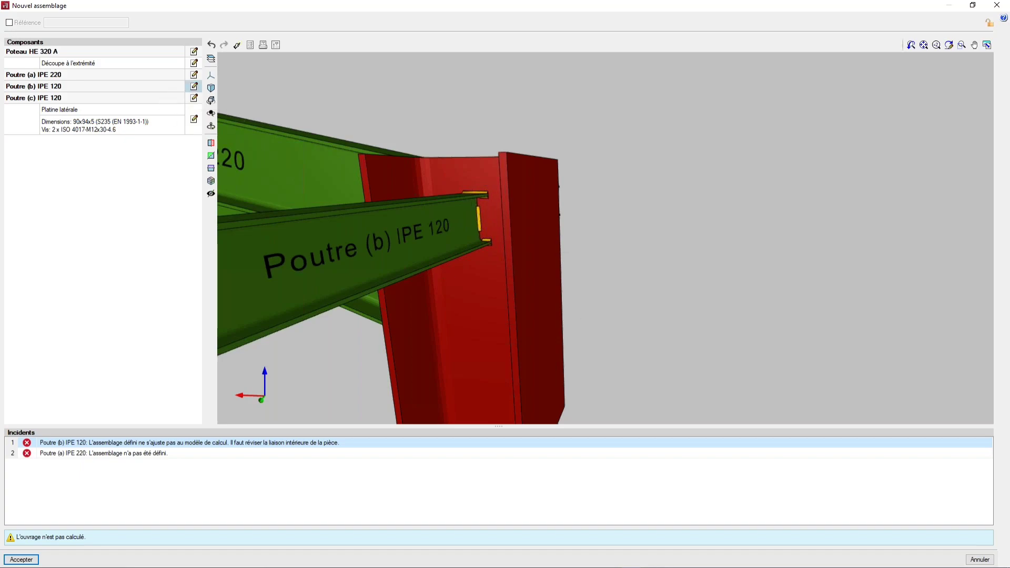
# - Add a bolted connection (Assemblage boulonné) with a front plate (Avec platine frontale) to beam (b)'s welded connection
pyautogui.click(194, 86)
pyautogui.click(396, 296)
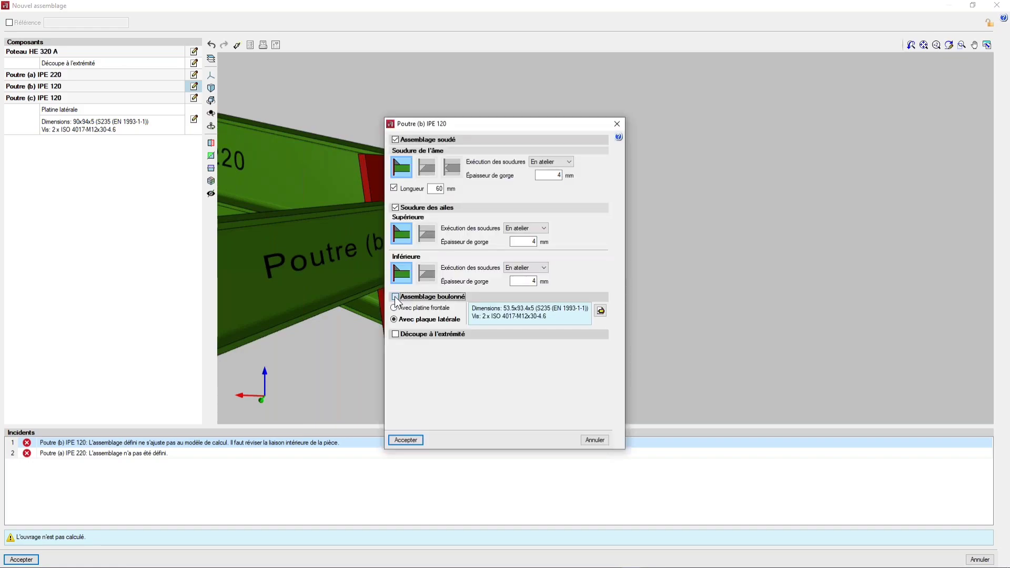
pyautogui.click(394, 308)
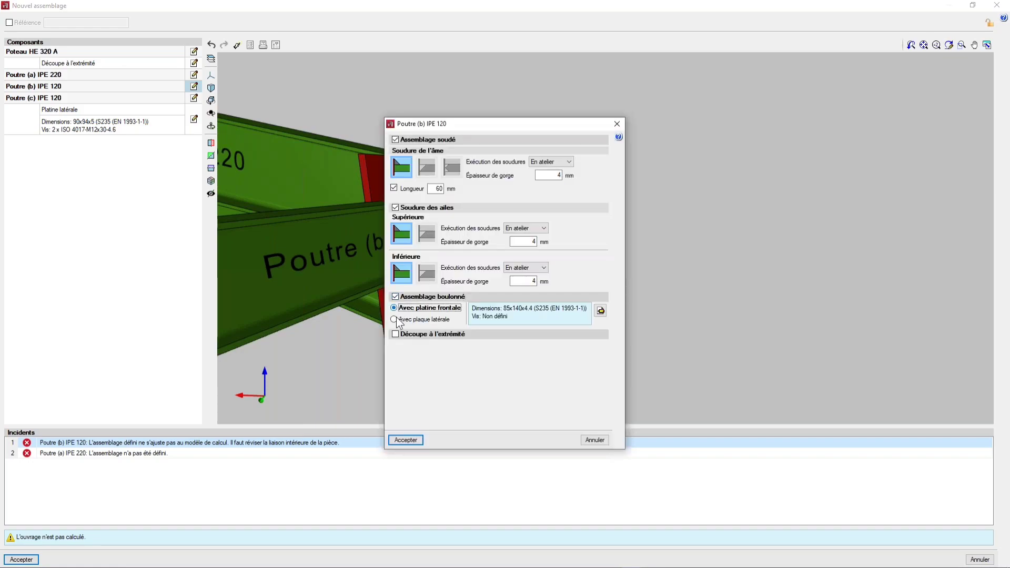
pyautogui.click(409, 439)
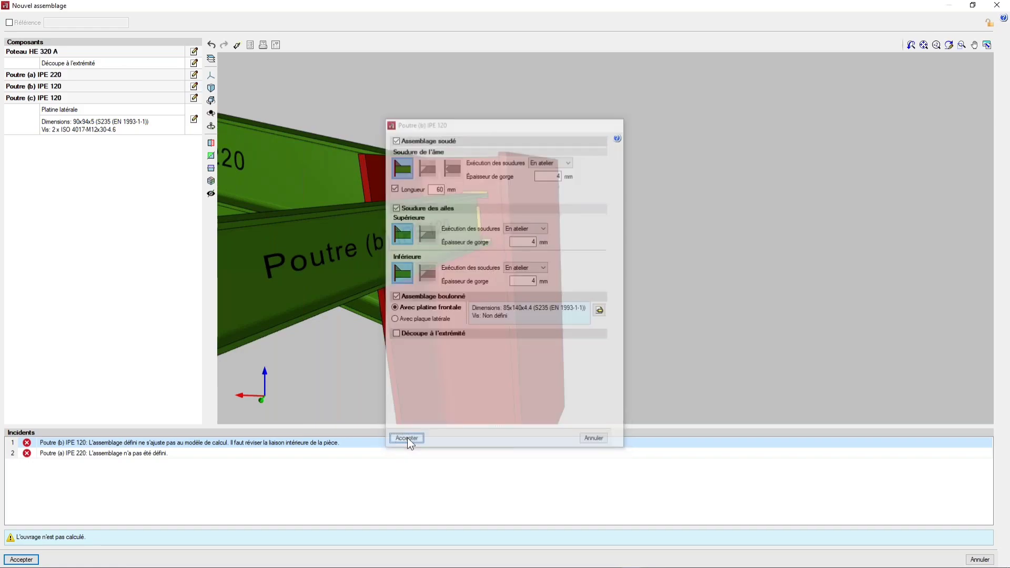
# - Try enlarging beam (b)'s front plate to a 31 mm side margin and a 26 mm margin below the lower flange
pyautogui.keyDown('shift'); pyautogui.moveTo(483, 237); pyautogui.dragTo(643, 221, button='middle'); pyautogui.keyUp('shift')
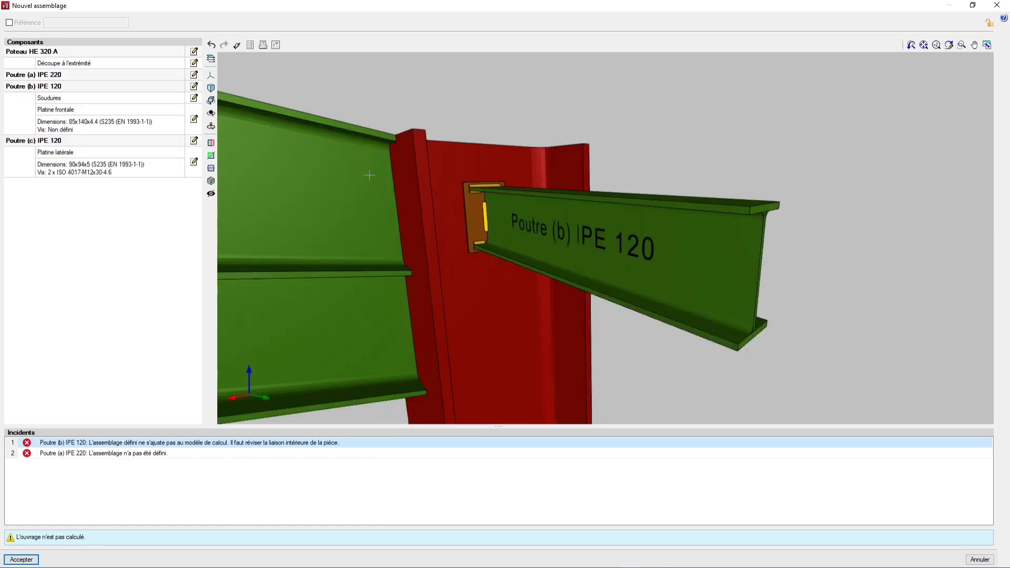
pyautogui.click(194, 120)
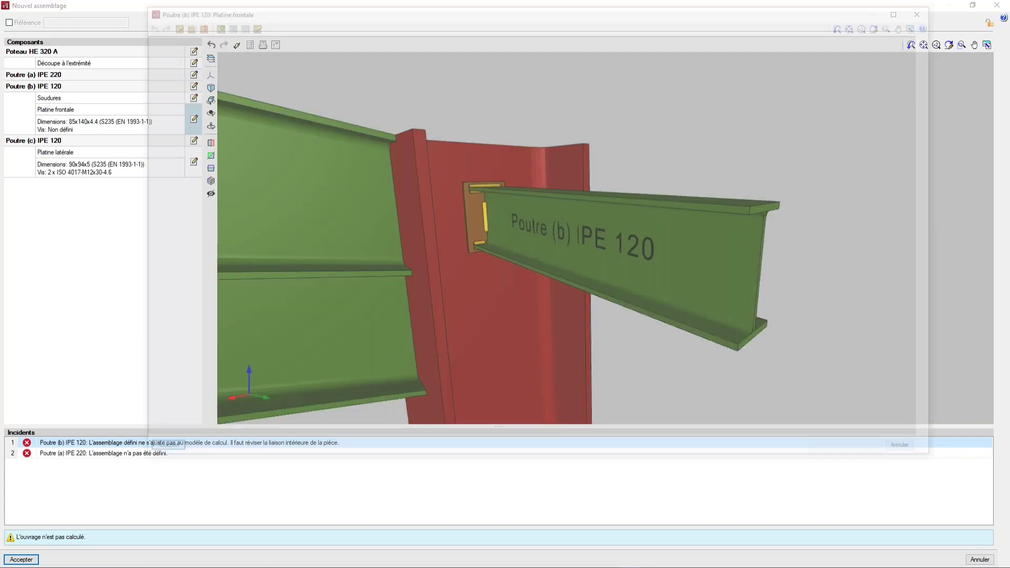
pyautogui.scroll(-5, 554, 201)
pyautogui.scroll(1, 570, 187)
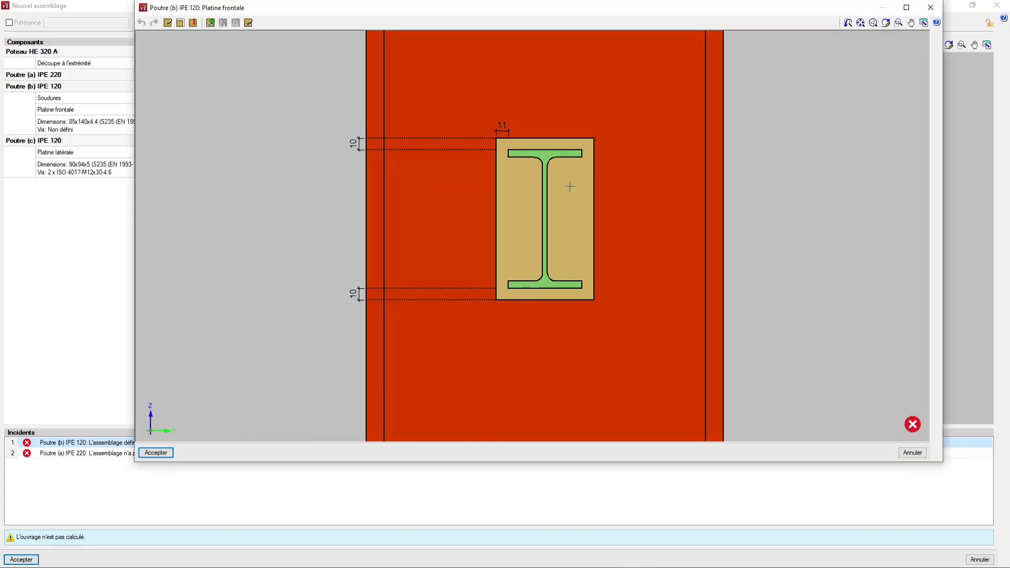
pyautogui.scroll(1, 570, 187)
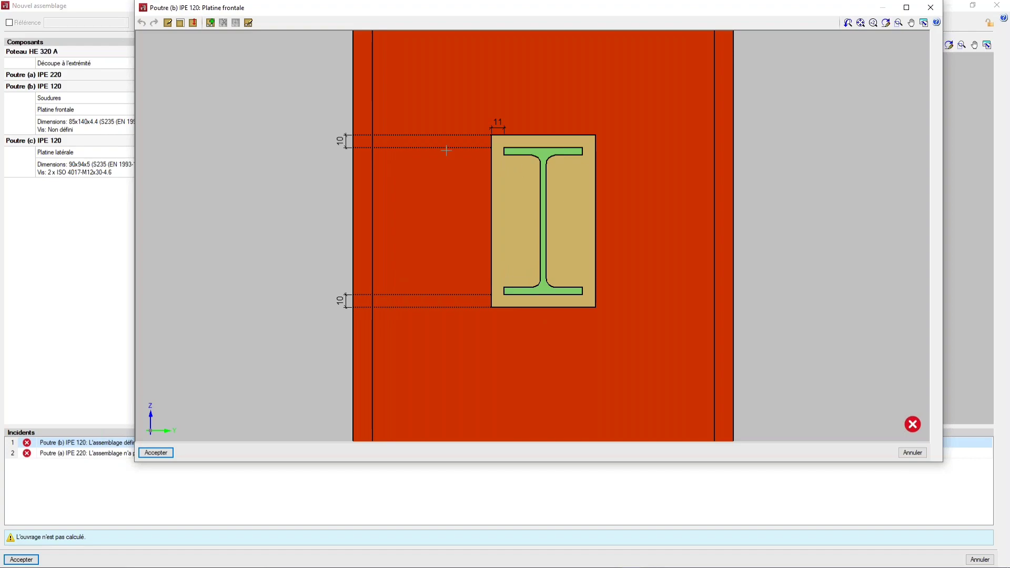
pyautogui.click(180, 23)
pyautogui.moveTo(595, 221); pyautogui.dragTo(622, 222)
pyautogui.click(692, 229)
pyautogui.moveTo(543, 312); pyautogui.dragTo(543, 328)
pyautogui.click(617, 335)
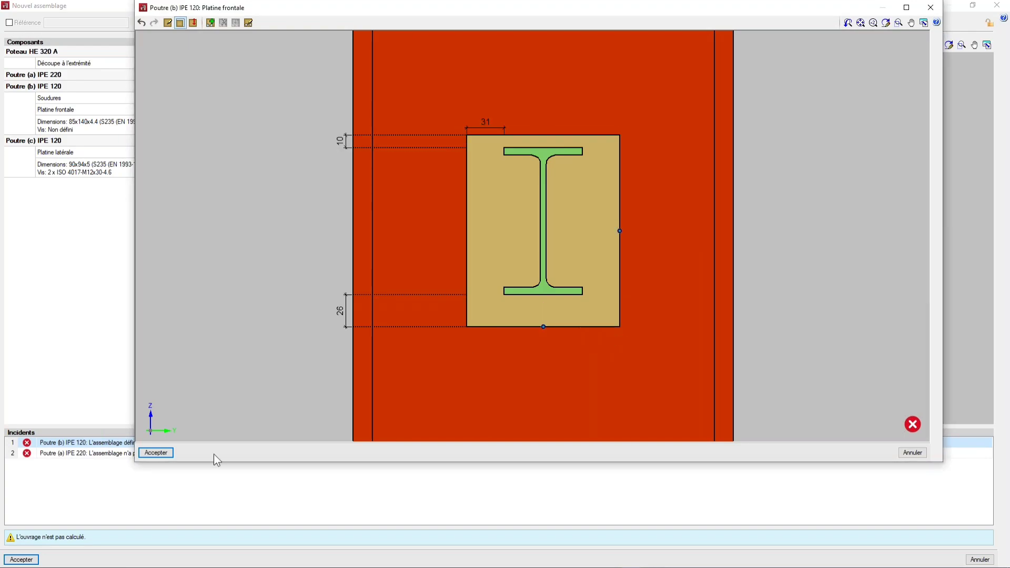
# - Try to accept beam (b)'s front plate without bolts and discard the plate changes
pyautogui.click(169, 455)
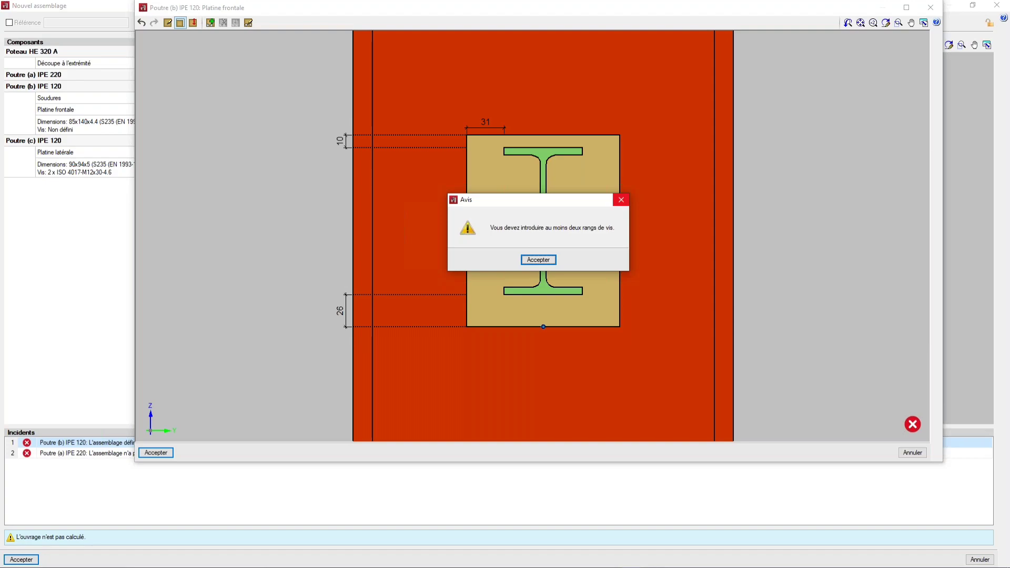
pyautogui.click(549, 261)
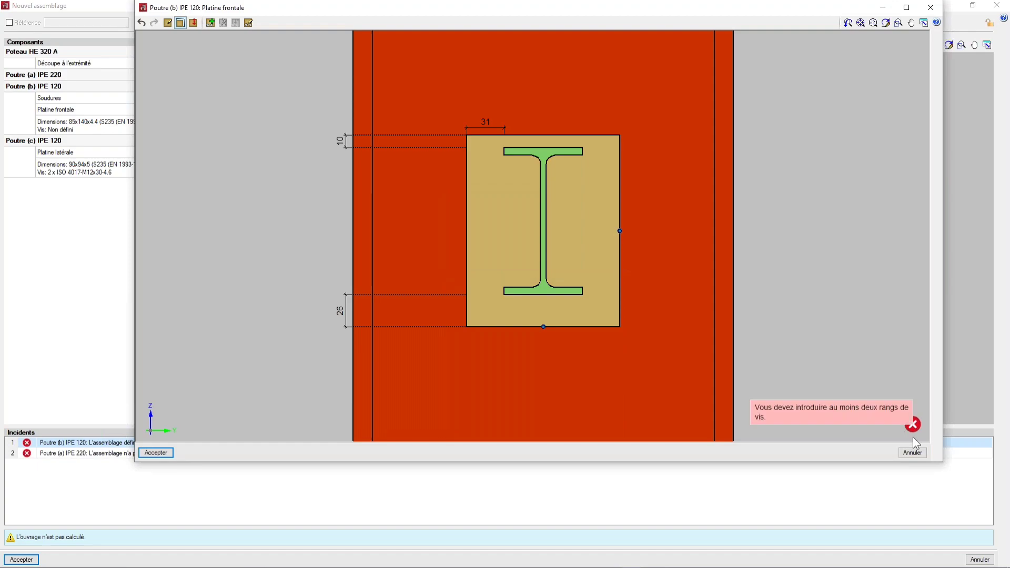
pyautogui.click(913, 452)
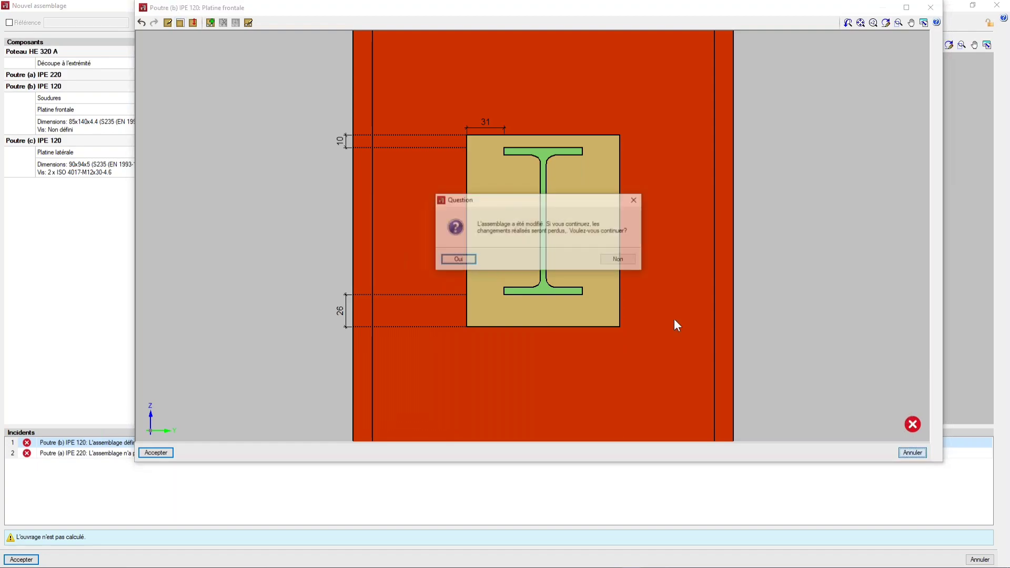
pyautogui.click(465, 262)
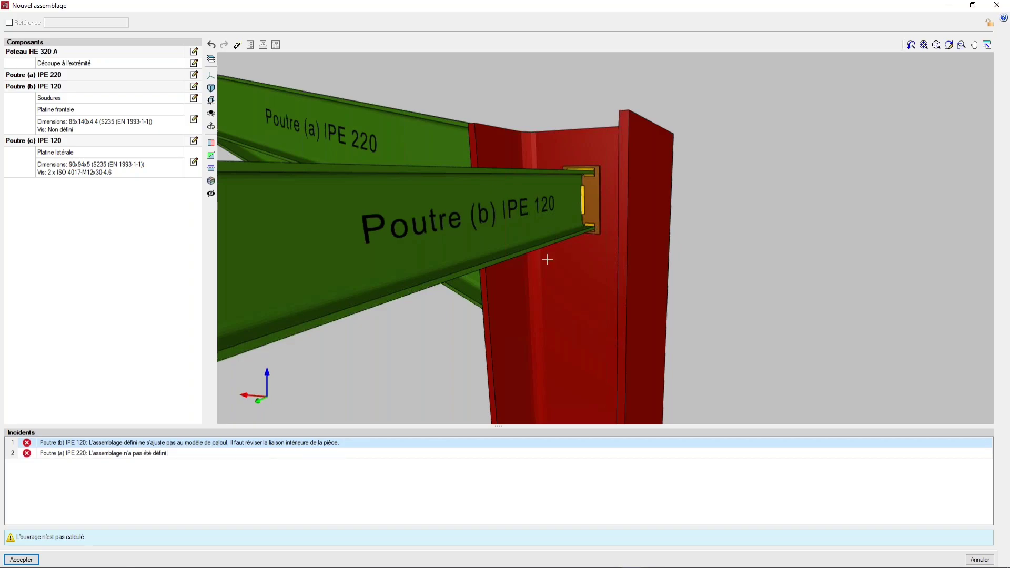
# - Remove the welded connection from beam (b) IPE 120 and make its bolted connection use a side plate (Avec plaque latérale)
pyautogui.scroll(3, 557, 272)
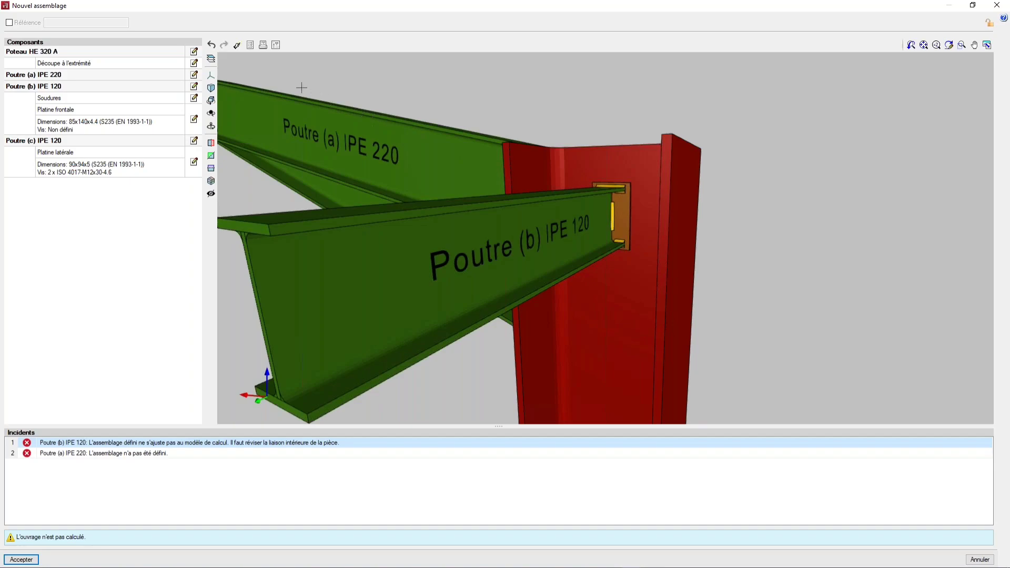
pyautogui.click(193, 86)
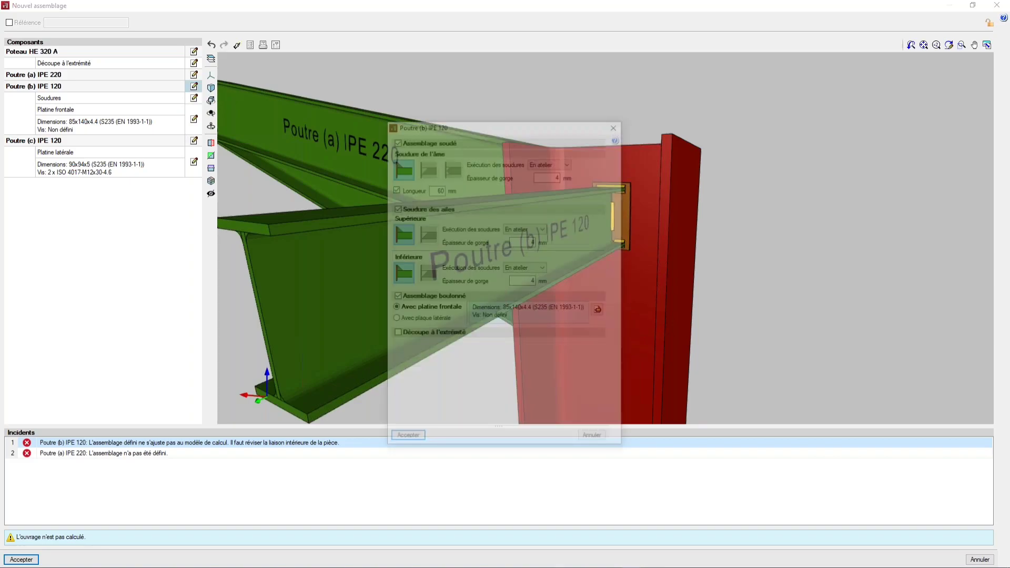
pyautogui.moveTo(484, 129); pyautogui.dragTo(431, 108)
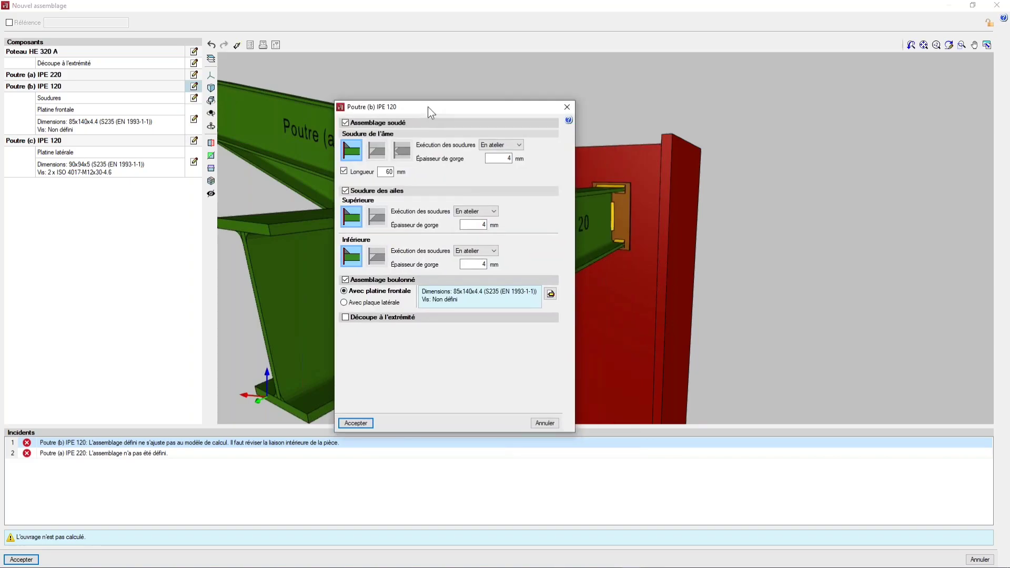
pyautogui.click(341, 122)
pyautogui.click(340, 301)
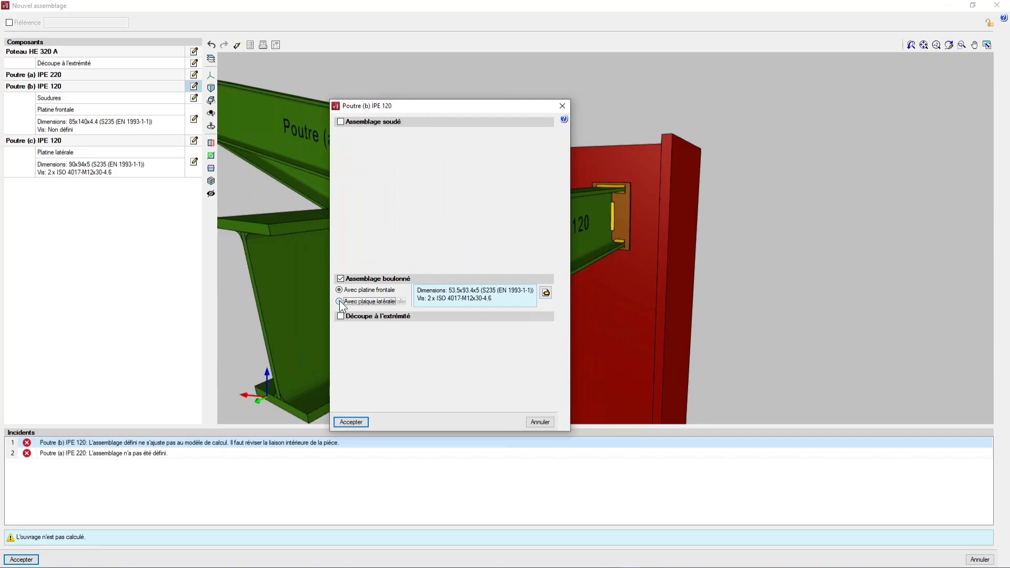
pyautogui.click(366, 424)
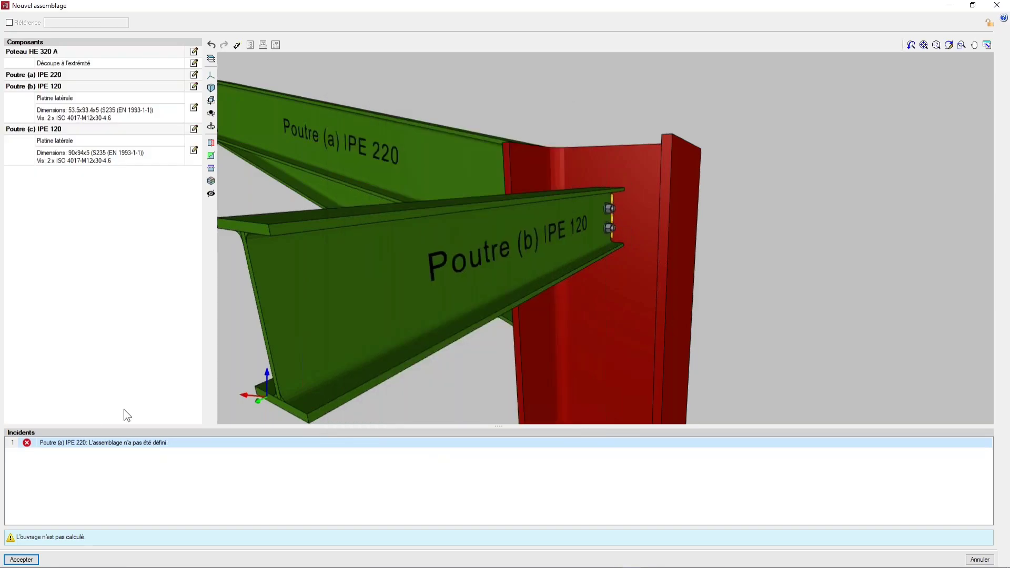
# - Give beam (a) IPE 220 a bolted connection (Assemblage boulonné) with a front plate (Avec platine frontale)
pyautogui.scroll(-1, 527, 269)
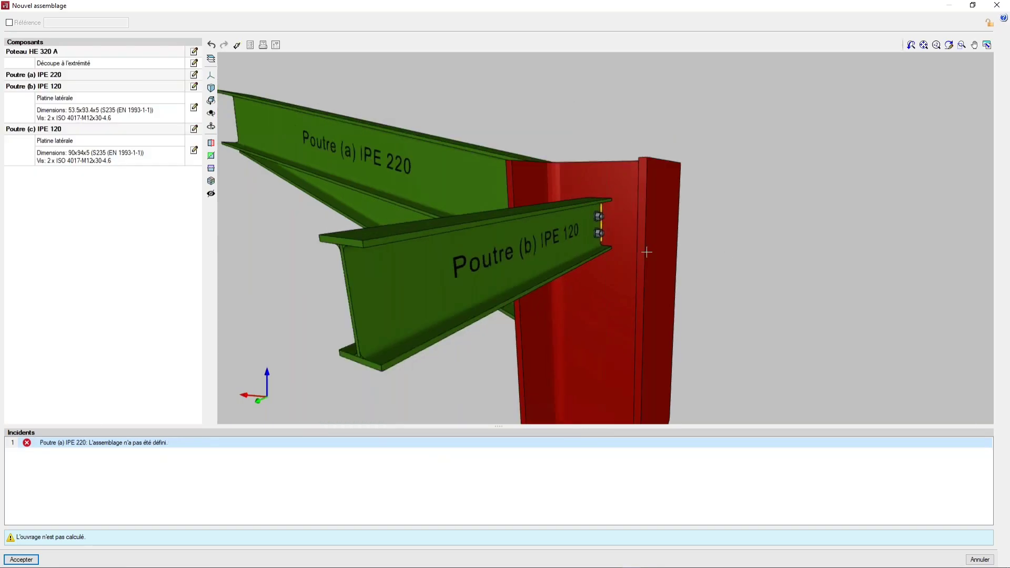
pyautogui.moveTo(521, 246)
pyautogui.mouseDown(button='middle')
pyautogui.moveTo(570, 238)
pyautogui.moveTo(560, 228)
pyautogui.moveTo(679, 246)
pyautogui.moveTo(634, 253)
pyautogui.moveTo(714, 268)
pyautogui.moveTo(713, 222)
pyautogui.moveTo(669, 230)
pyautogui.moveTo(611, 212)
pyautogui.moveTo(607, 199)
pyautogui.mouseUp(button='middle')
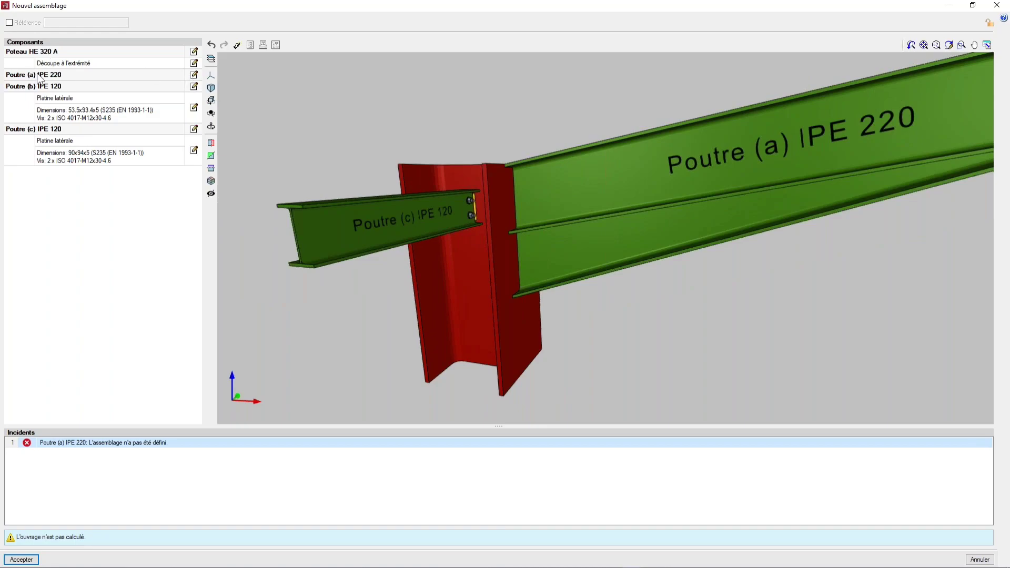
pyautogui.click(194, 74)
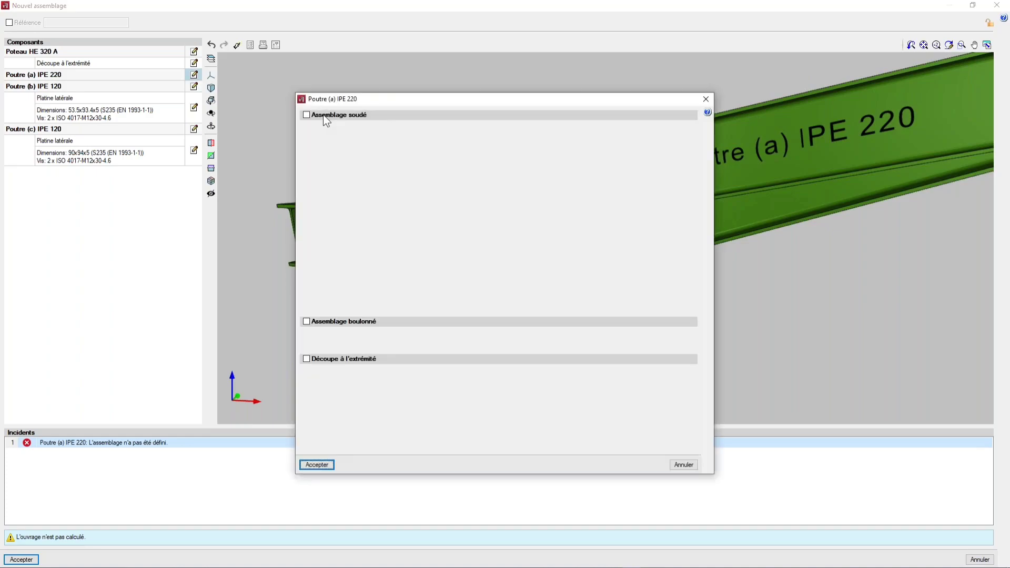
pyautogui.click(307, 321)
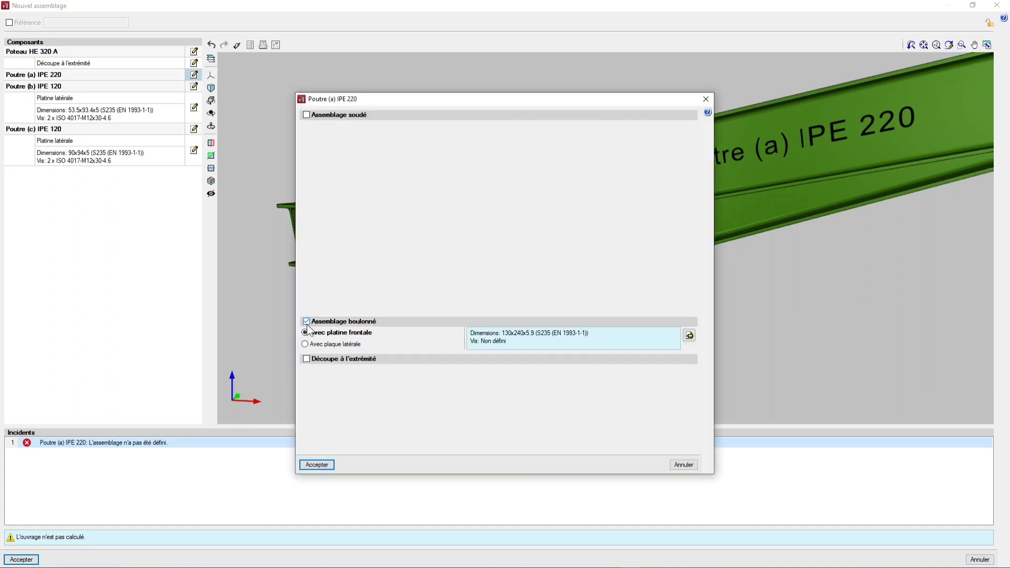
pyautogui.click(305, 344)
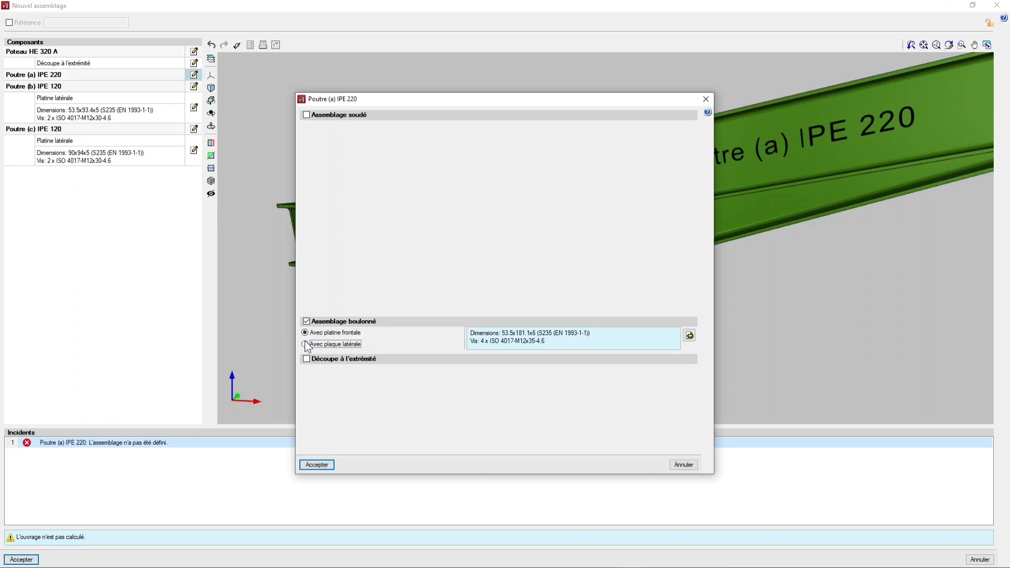
pyautogui.click(305, 332)
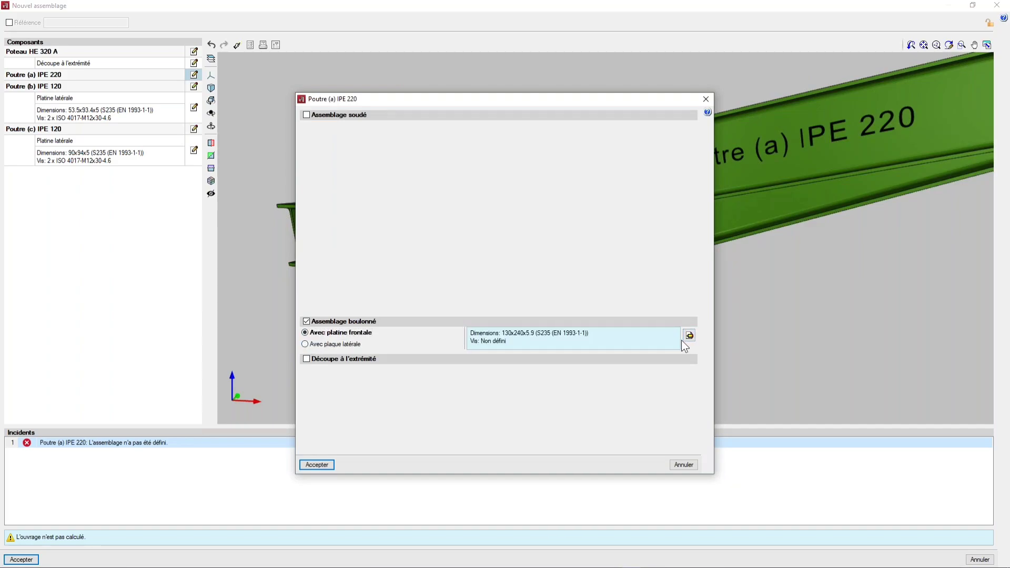
# - Resize beam (a)'s front plate to a height of 471 mm and a width of 153 mm
pyautogui.click(689, 335)
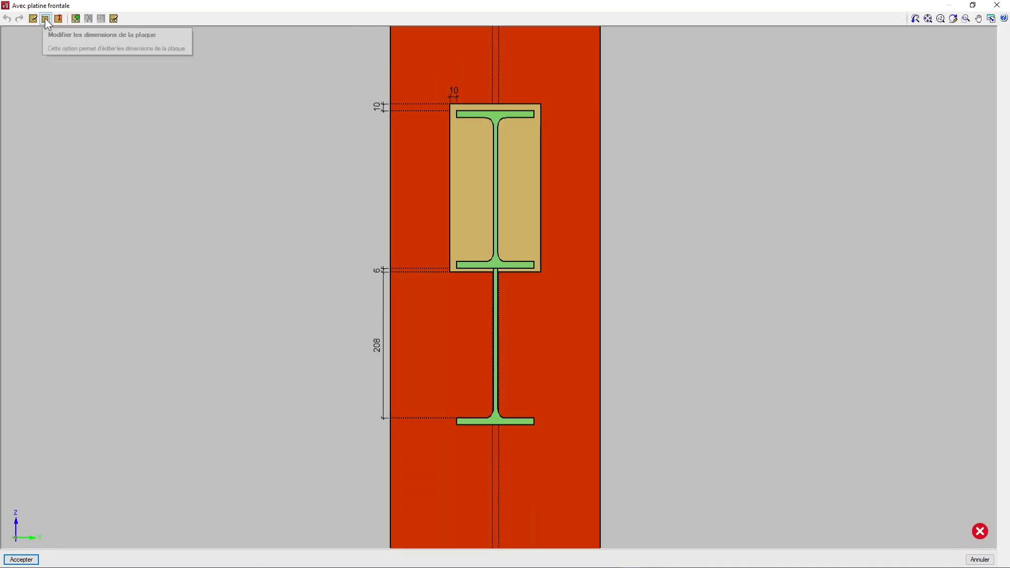
pyautogui.moveTo(497, 273); pyautogui.dragTo(497, 429)
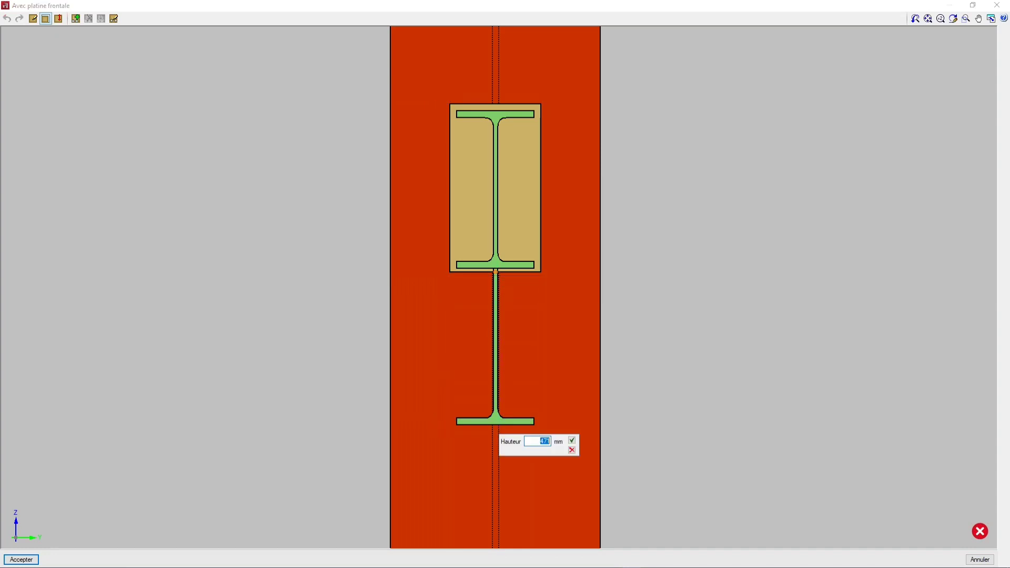
pyautogui.click(572, 441)
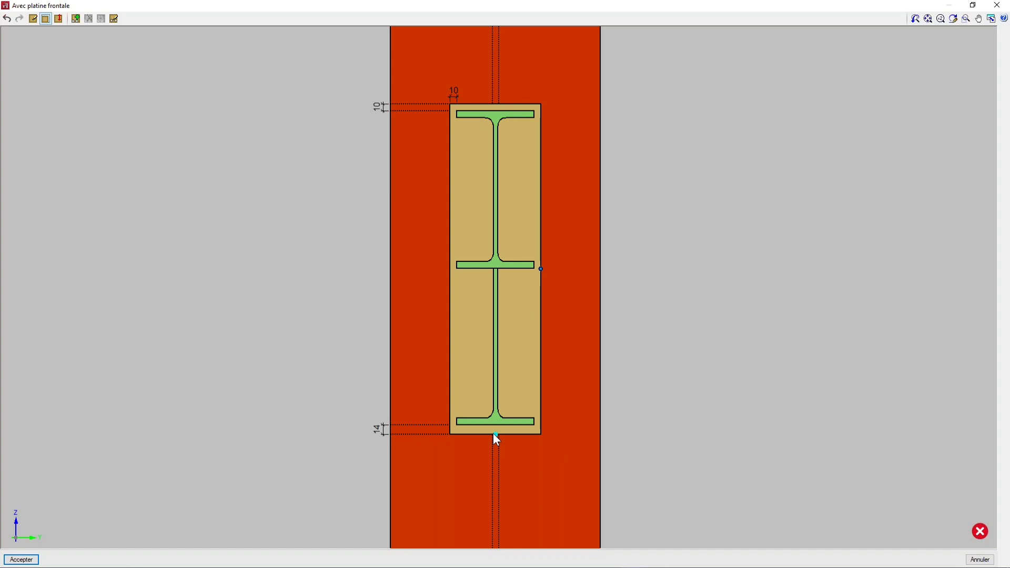
pyautogui.rightClick(548, 270)
pyautogui.click(621, 280)
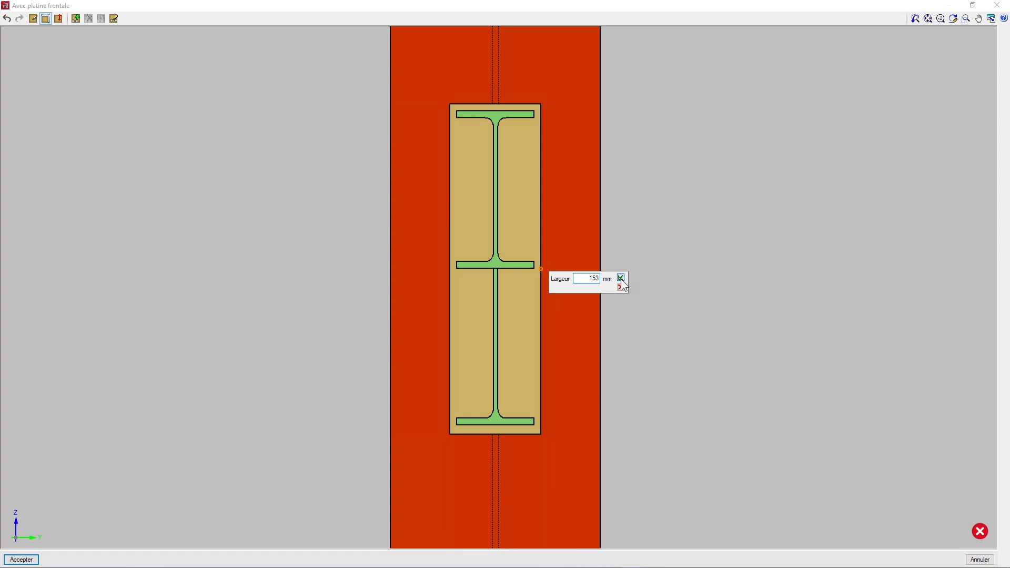
# - Add two bolt rows between the upper and middle flanges, 66 mm below the upper and 63 mm above the middle flange
pyautogui.click(76, 19)
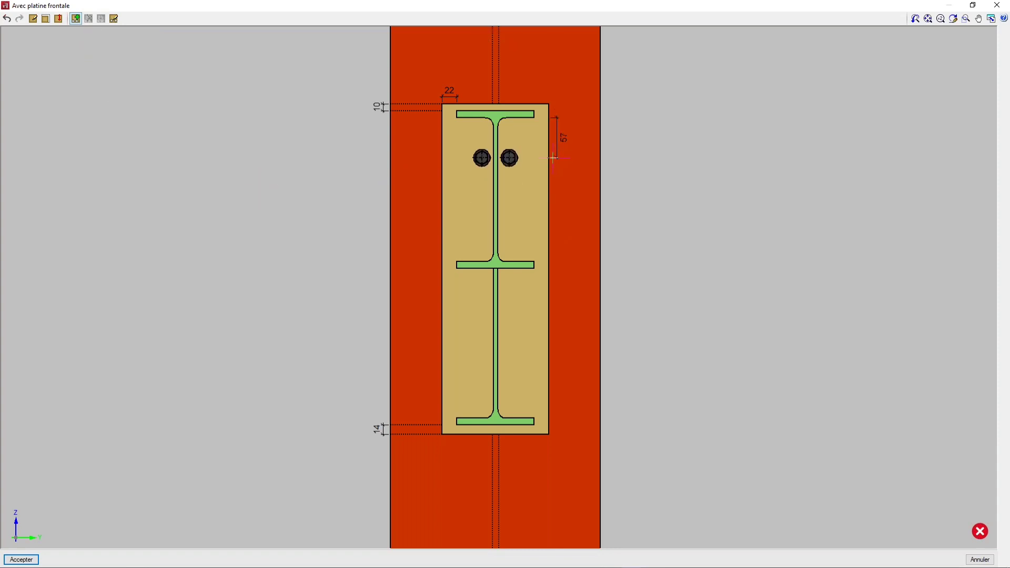
pyautogui.click(554, 163)
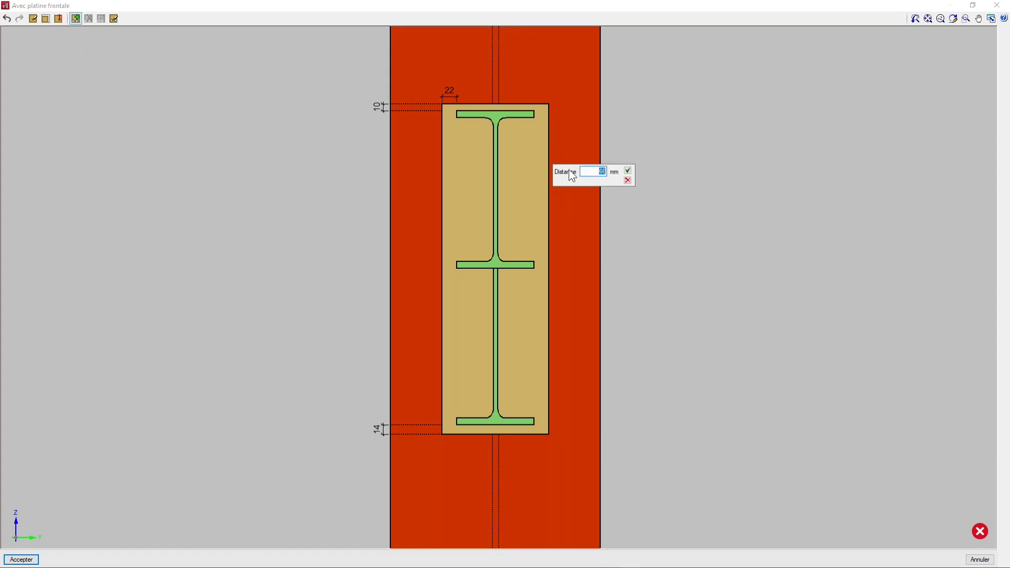
pyautogui.write('59')
pyautogui.click(627, 171)
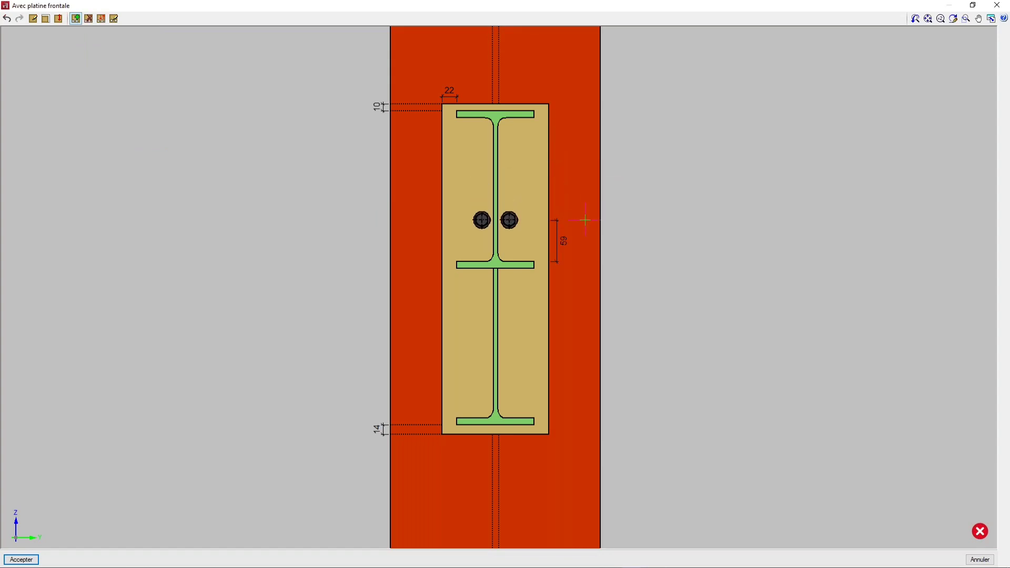
pyautogui.click(586, 218)
pyautogui.click(661, 224)
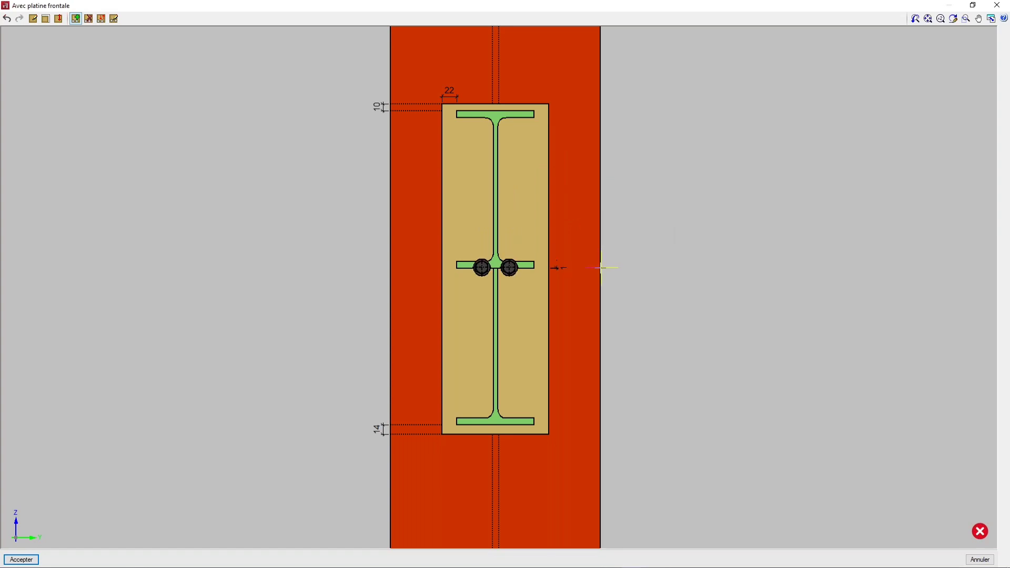
# - Add three bolt rows below the middle flange at distances of 42, 56 and 51 mm and check the plate's error indicator
pyautogui.click(595, 299)
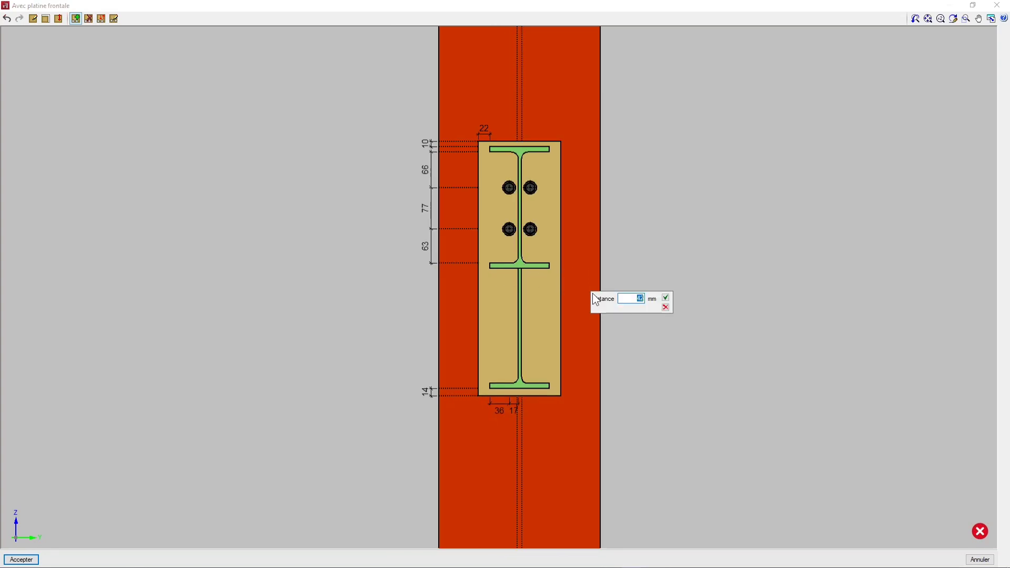
pyautogui.click(665, 298)
pyautogui.click(650, 328)
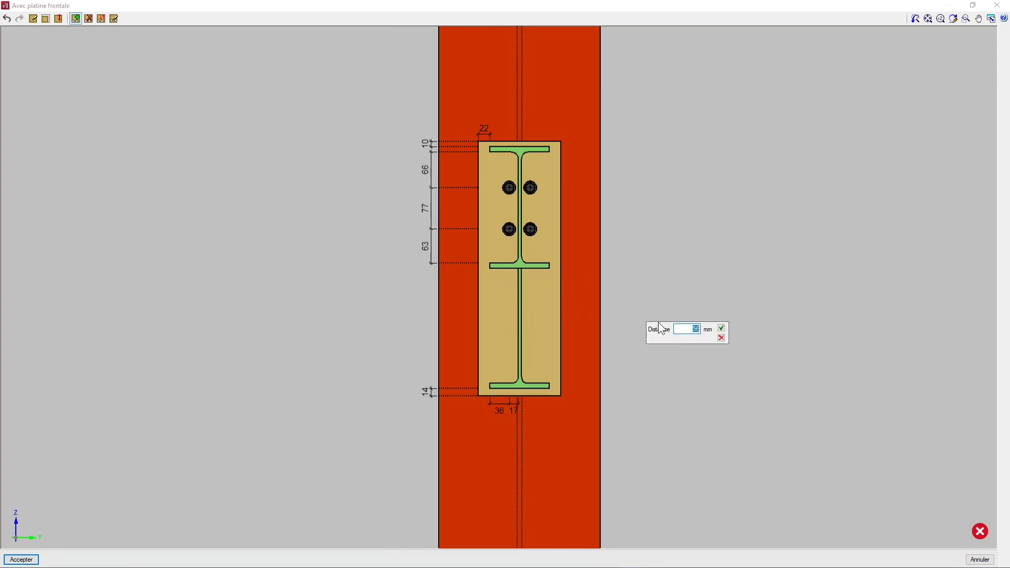
pyautogui.write('51')
pyautogui.click(721, 328)
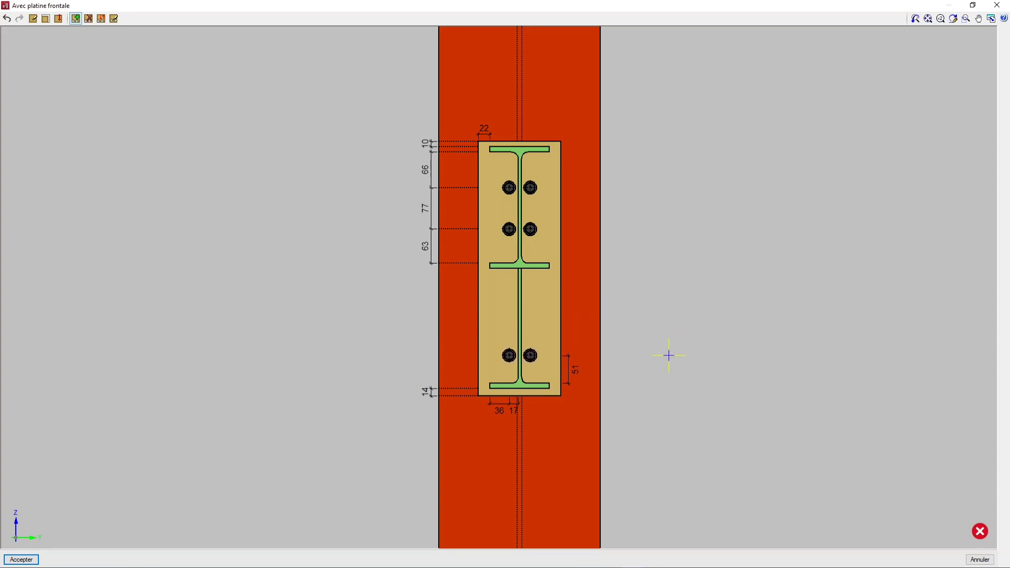
pyautogui.click(668, 356)
pyautogui.click(740, 357)
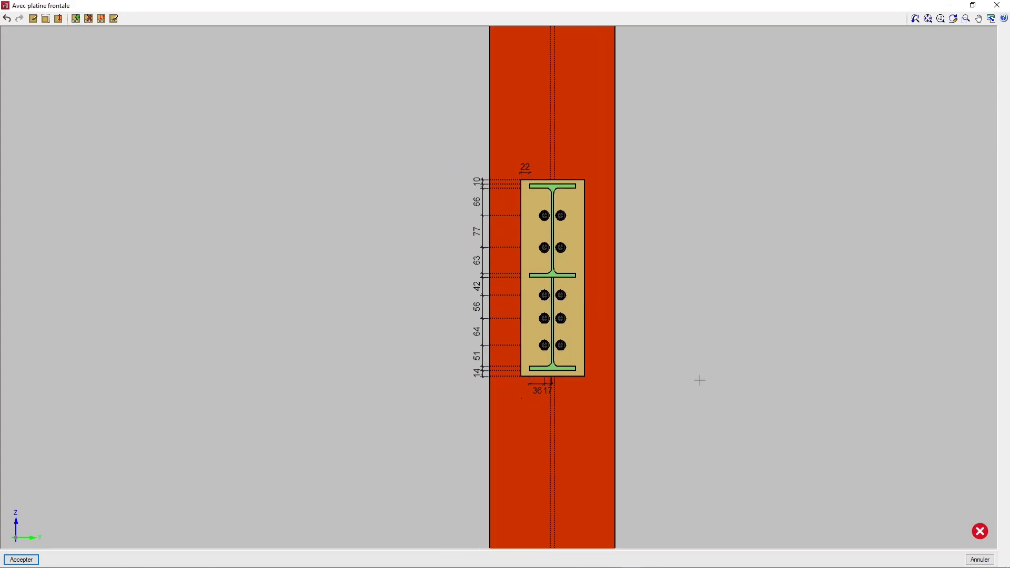
pyautogui.scroll(1, 584, 287)
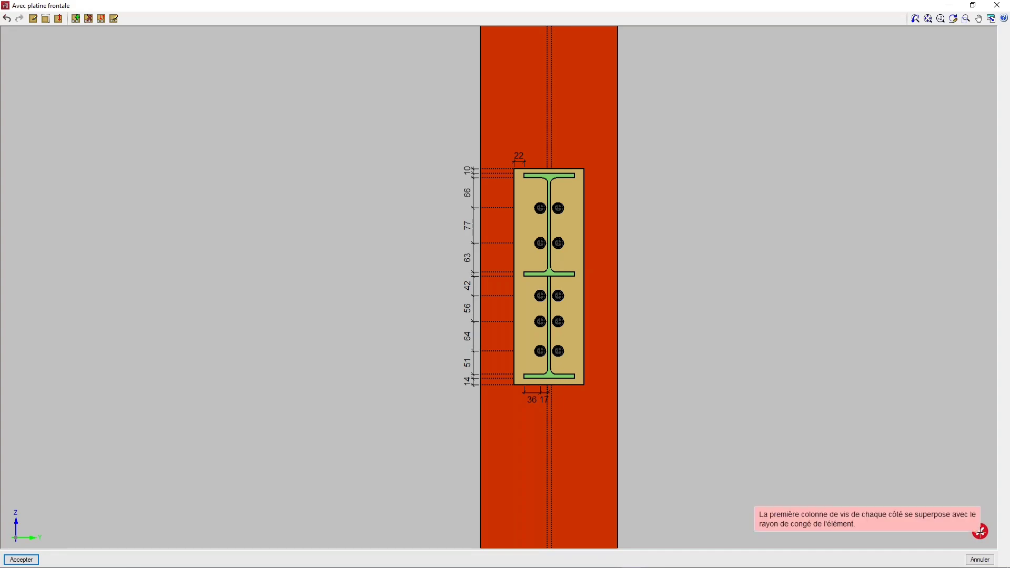
pyautogui.moveTo(979, 532)
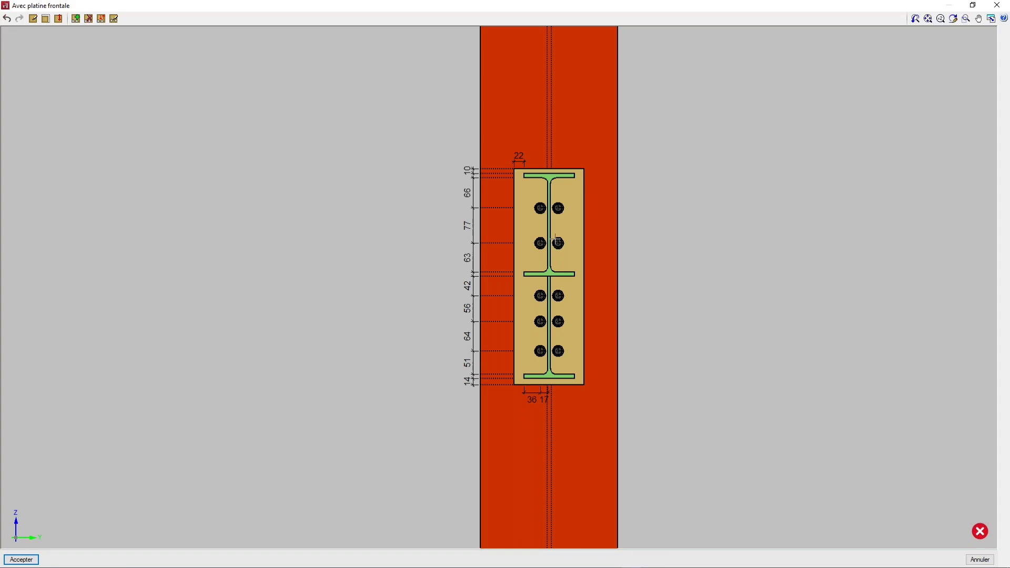
pyautogui.scroll(1, 545, 217)
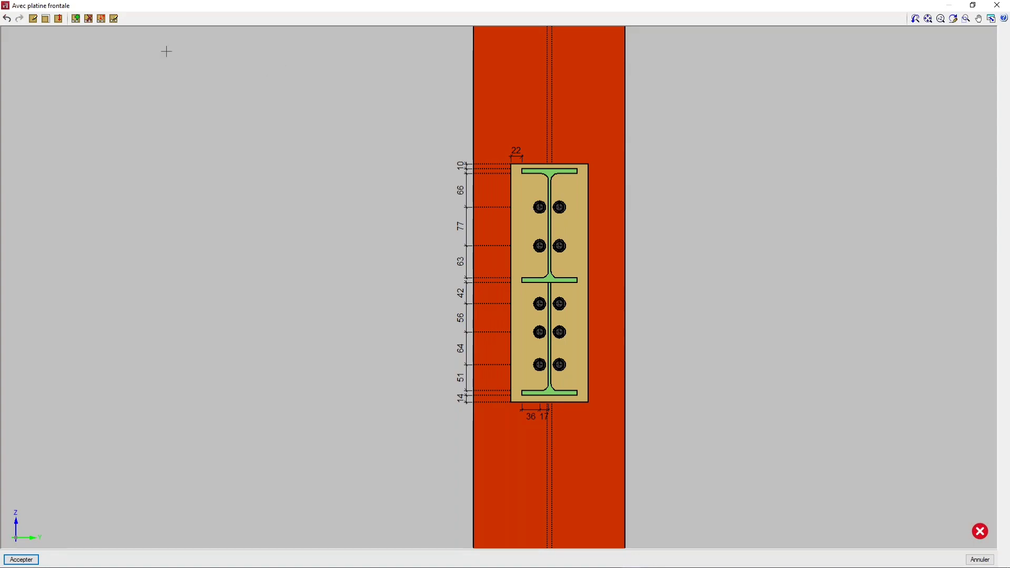
# - Set the spacing between the bolt column axes on beam (a)'s front plate to 90 mm and accept the plate
pyautogui.click(113, 20)
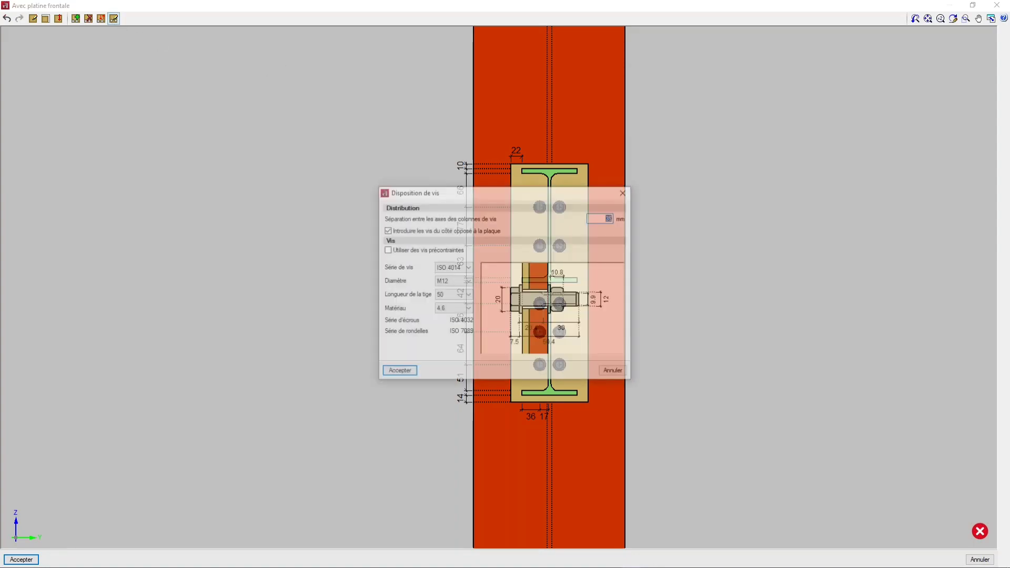
pyautogui.moveTo(522, 194); pyautogui.dragTo(486, 182)
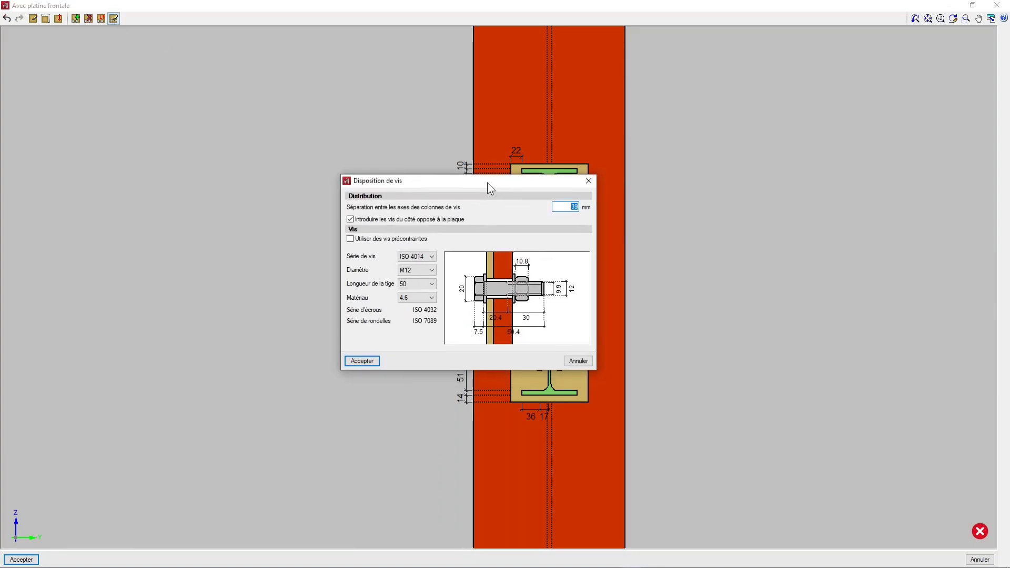
pyautogui.moveTo(555, 181)
pyautogui.mouseDown()
pyautogui.moveTo(487, 170)
pyautogui.moveTo(490, 192)
pyautogui.mouseUp()
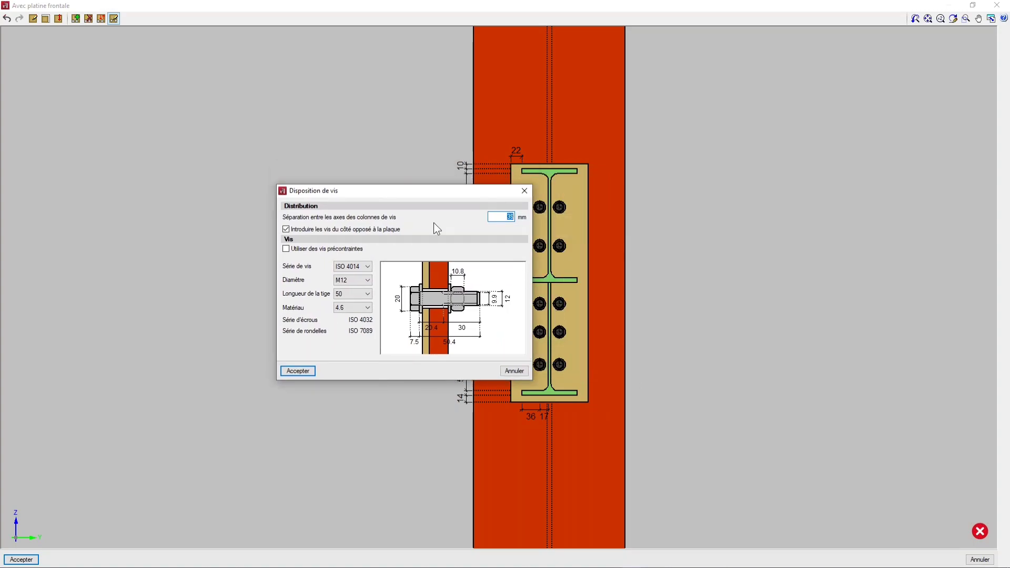
pyautogui.write('90')
pyautogui.click(298, 372)
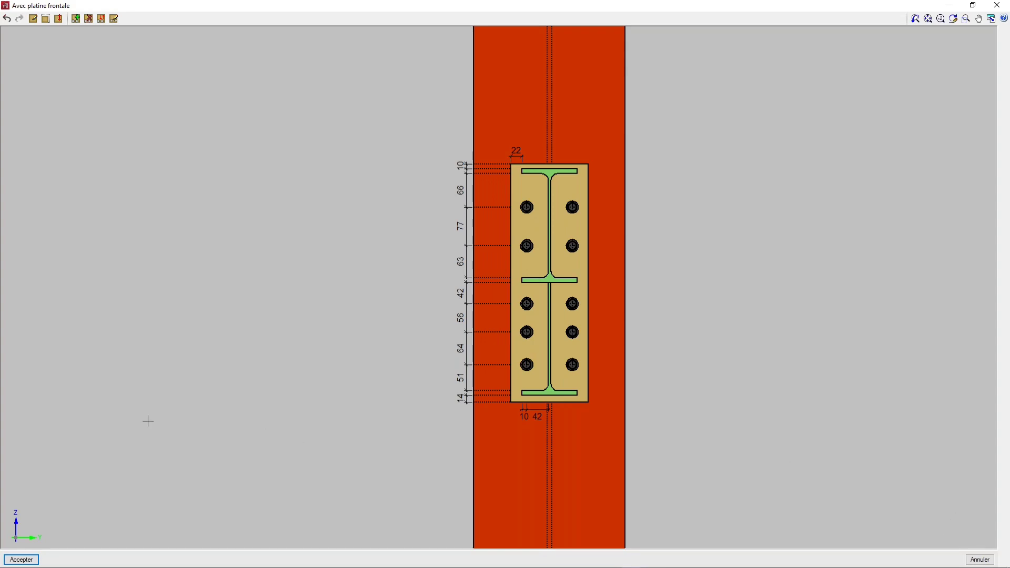
pyautogui.click(21, 560)
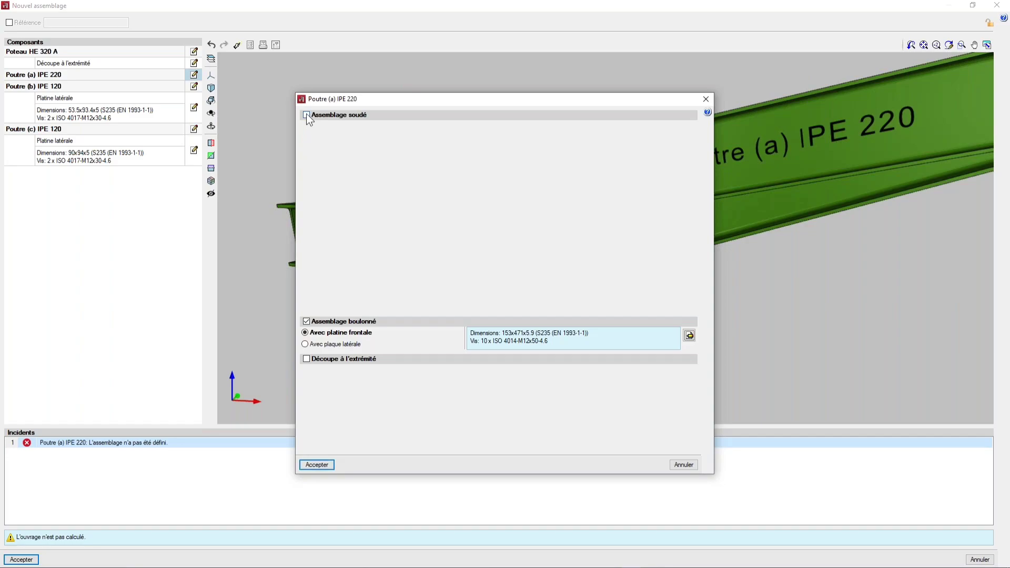
# - Enable beam (a)'s welded connection (Assemblage soudé) and add a reinforcing stiffener (Raidisseur de renfort) to its haunch (Jarret)
pyautogui.click(306, 114)
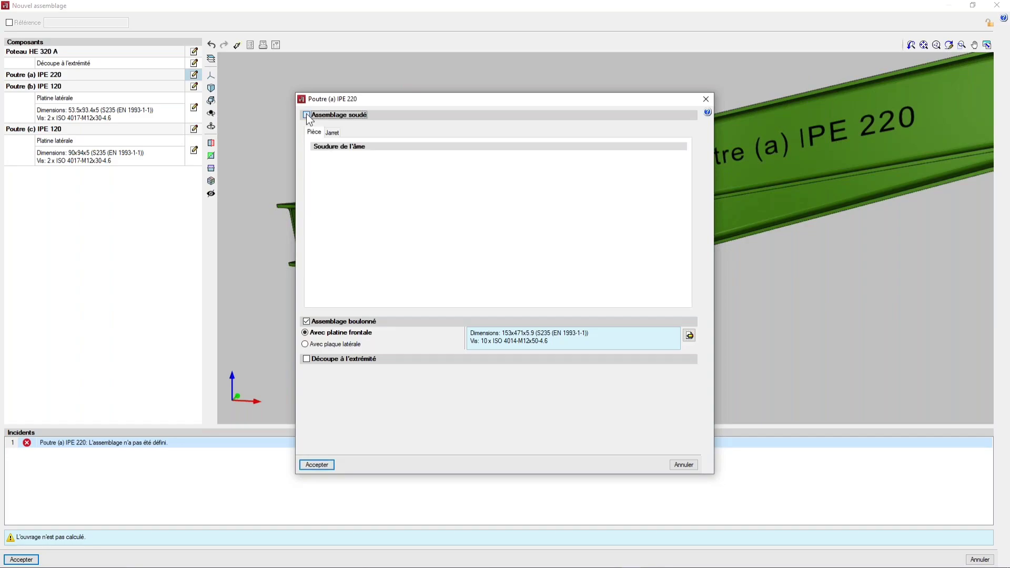
pyautogui.moveTo(424, 100); pyautogui.dragTo(425, 99)
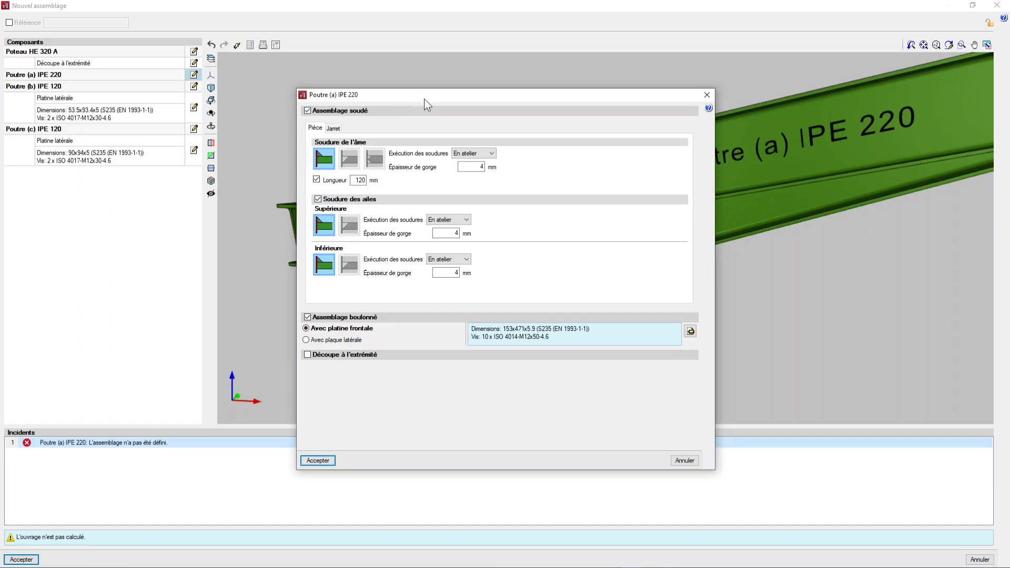
pyautogui.click(336, 131)
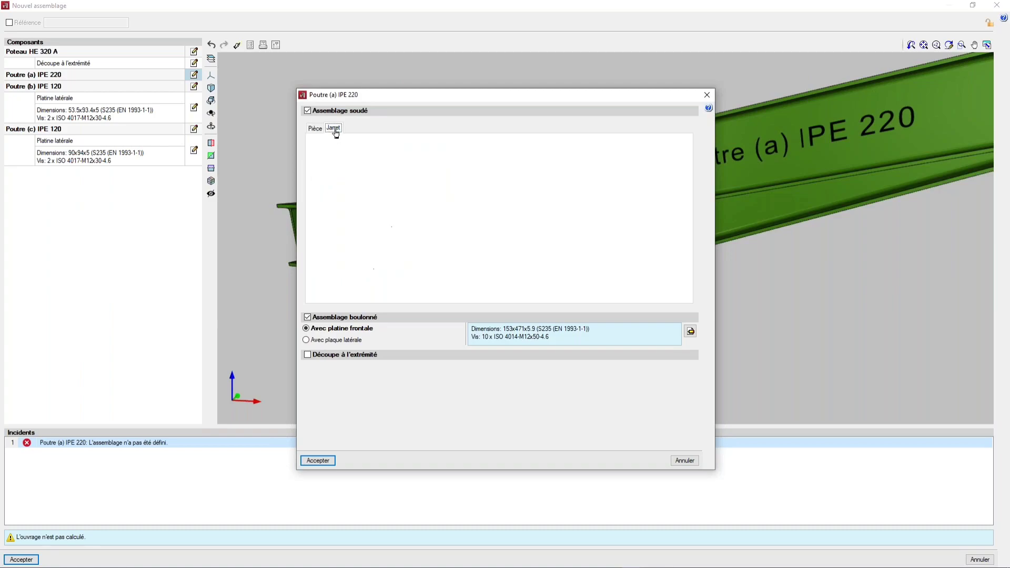
pyautogui.moveTo(499, 99); pyautogui.dragTo(427, 74)
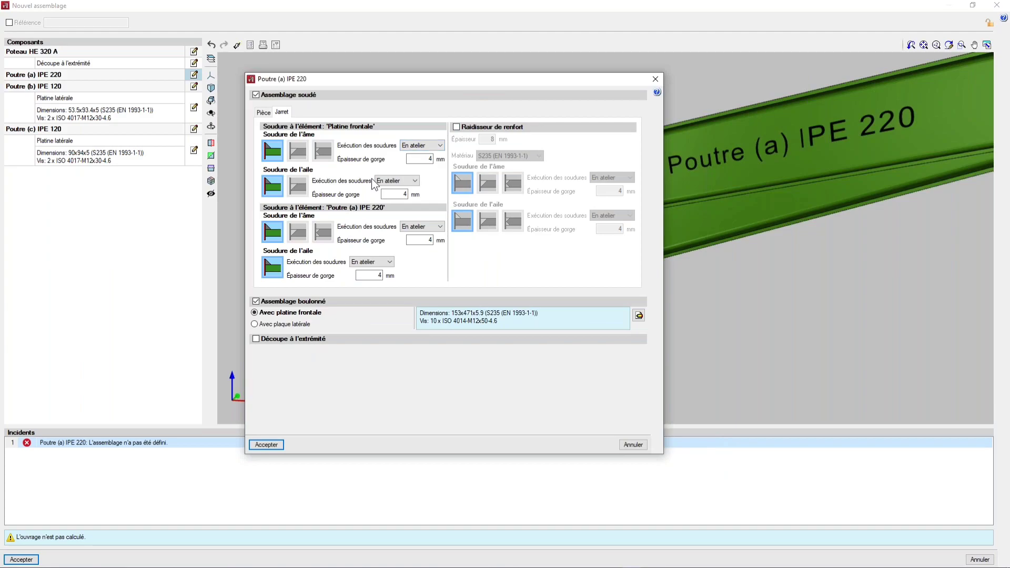
pyautogui.click(456, 127)
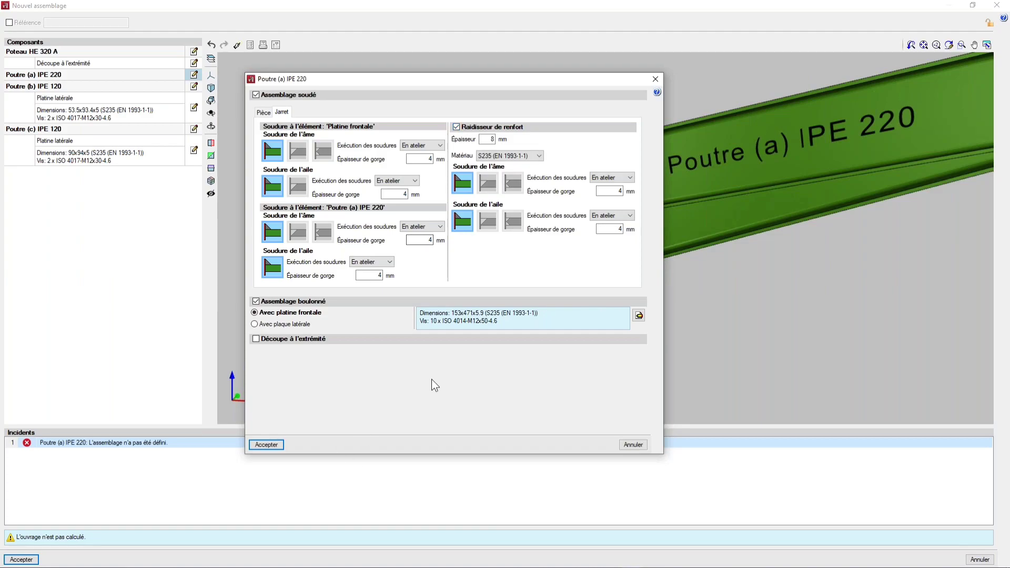
pyautogui.click(274, 445)
# - Inspect beam (a)'s front plate at the column head and set the HE 320 A column's end extension (Longueur de prolongation) to 20 mm
pyautogui.moveTo(681, 228); pyautogui.dragTo(495, 178, button='middle')
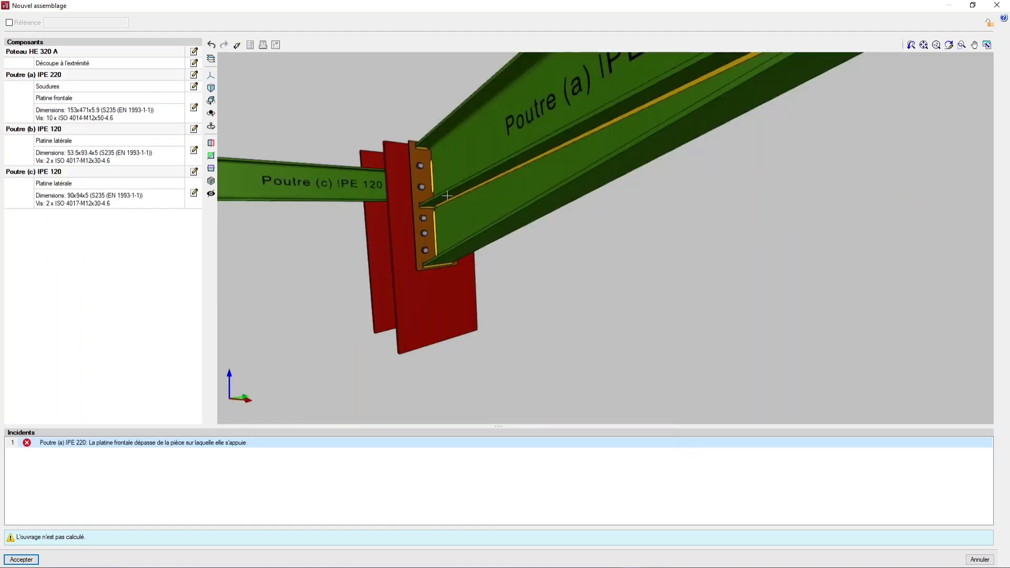
pyautogui.scroll(4, 447, 195)
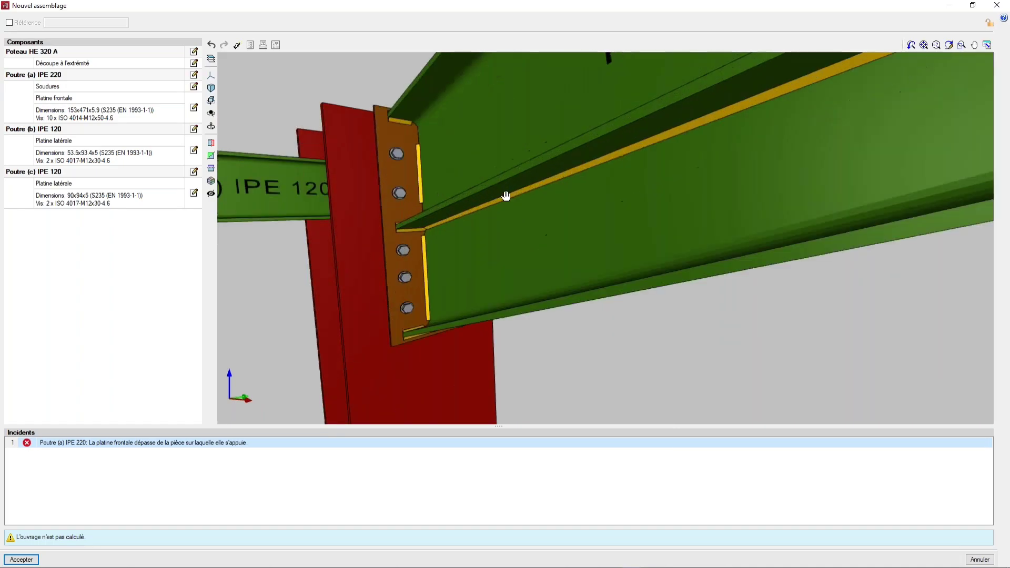
pyautogui.keyDown('shift'); pyautogui.moveTo(506, 196); pyautogui.dragTo(725, 247, button='middle'); pyautogui.keyUp('shift')
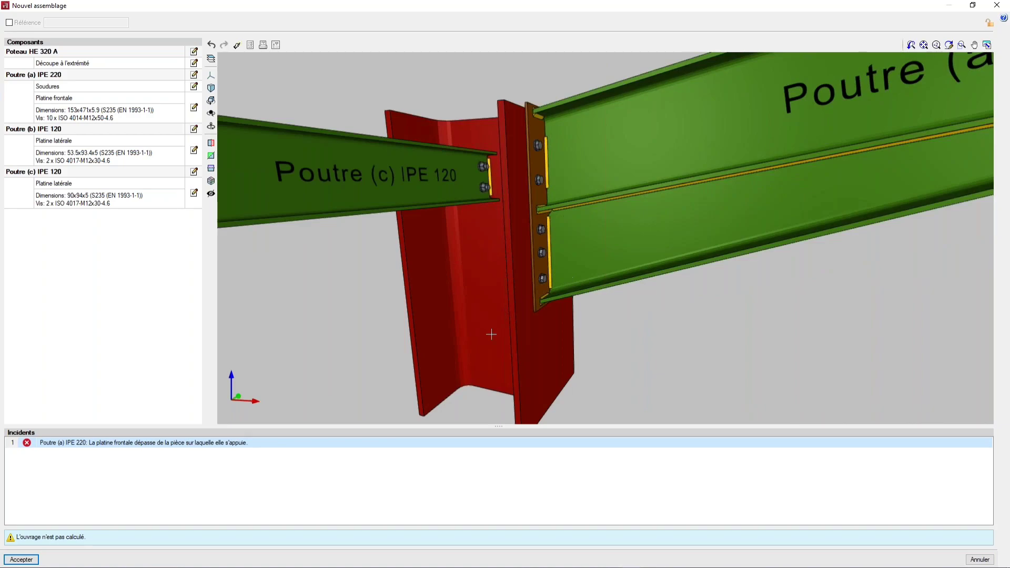
pyautogui.scroll(-1, 508, 167)
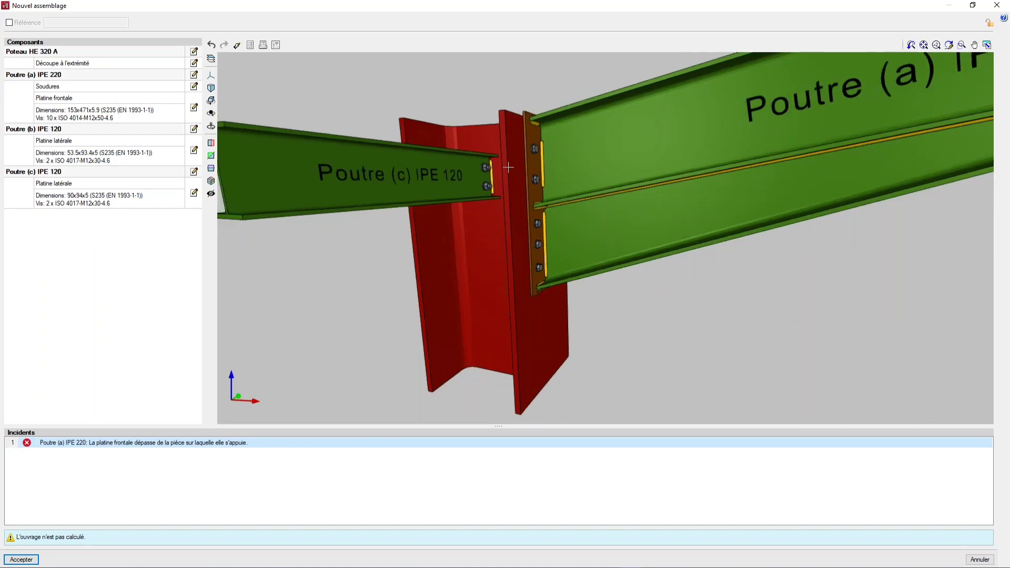
pyautogui.scroll(1, 509, 167)
pyautogui.moveTo(508, 166); pyautogui.dragTo(574, 86, button='middle')
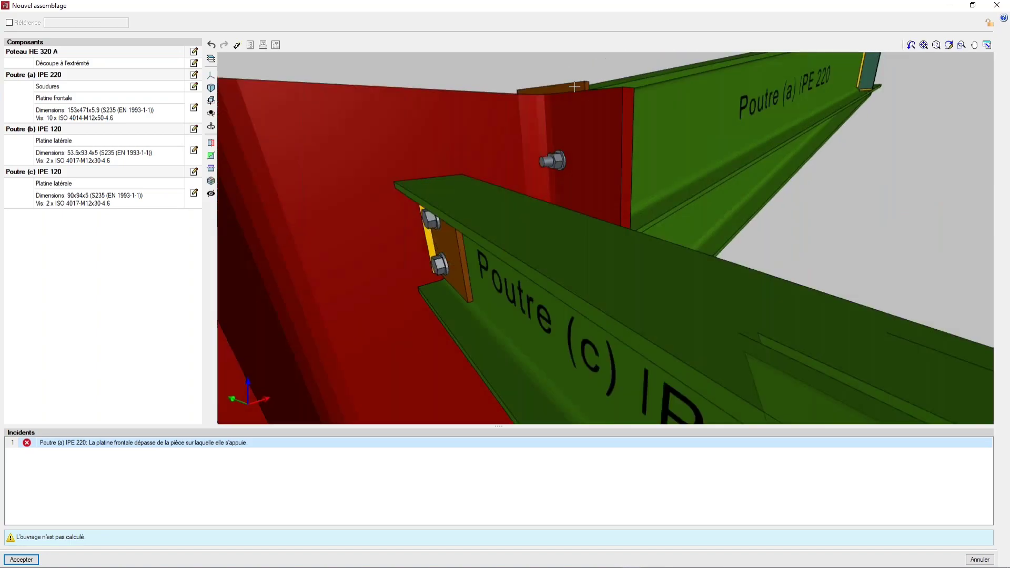
pyautogui.moveTo(668, 193); pyautogui.dragTo(532, 211, button='middle')
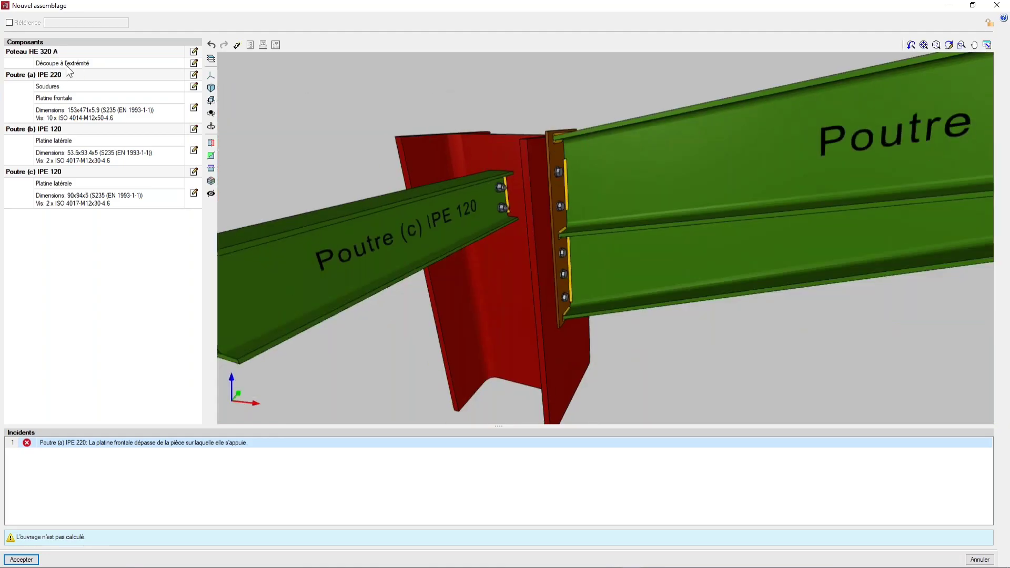
pyautogui.click(194, 63)
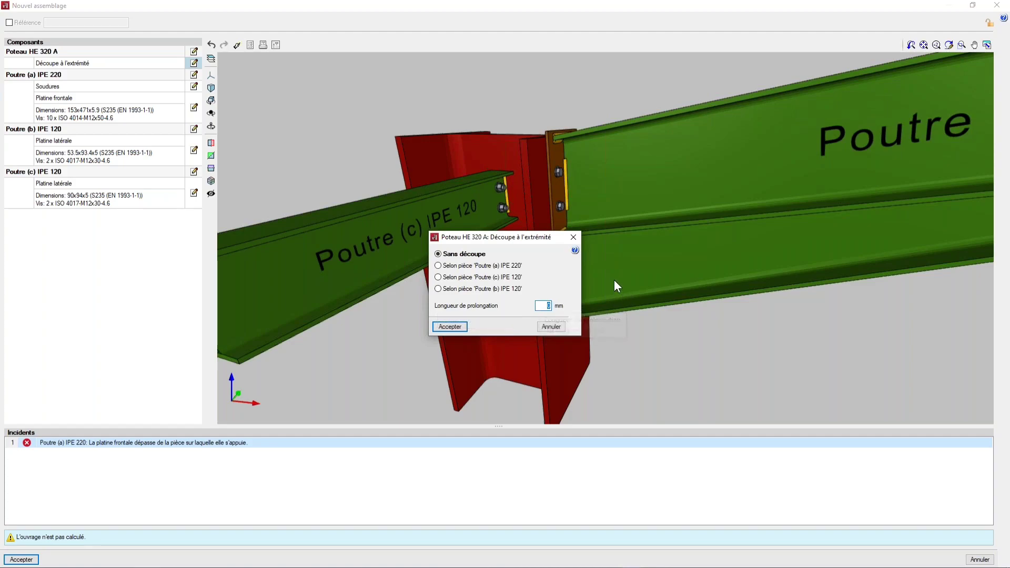
pyautogui.write('20')
pyautogui.click(443, 328)
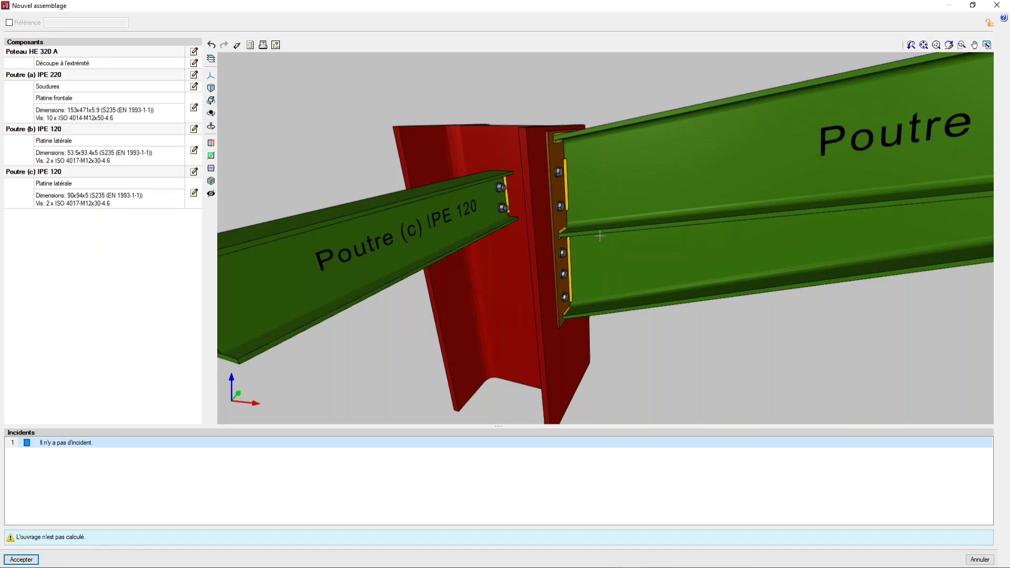
# - Open the connection's verification results and display the complete list of checks as a report
pyautogui.scroll(-2, 591, 217)
pyautogui.scroll(-1, 591, 217)
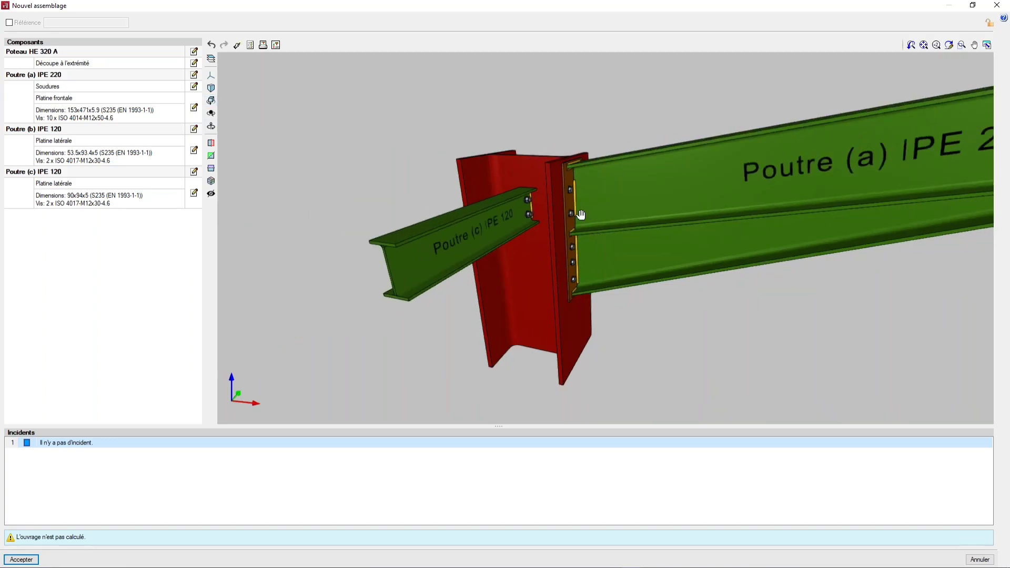
pyautogui.moveTo(581, 215); pyautogui.dragTo(548, 207, button='middle')
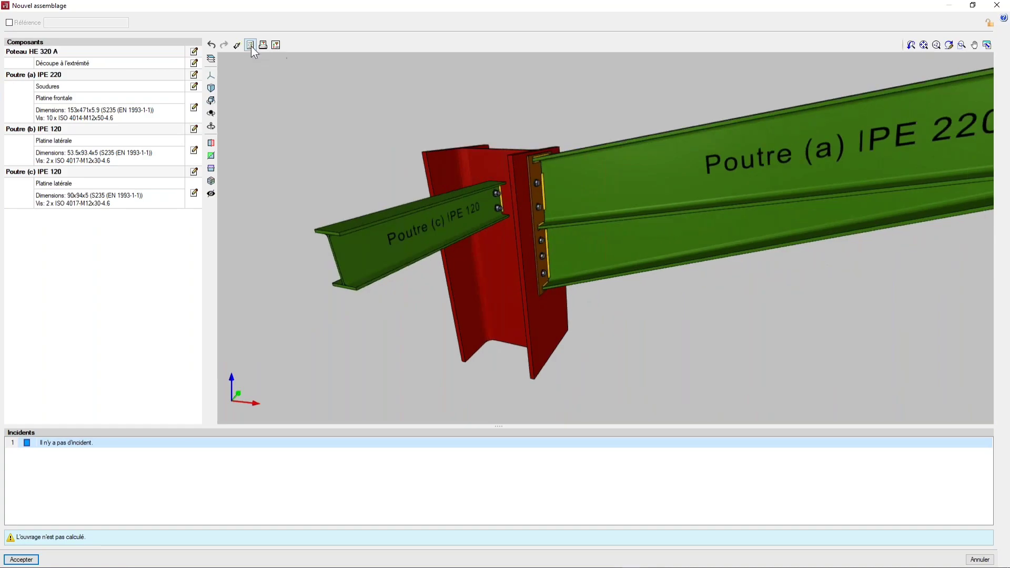
pyautogui.click(251, 46)
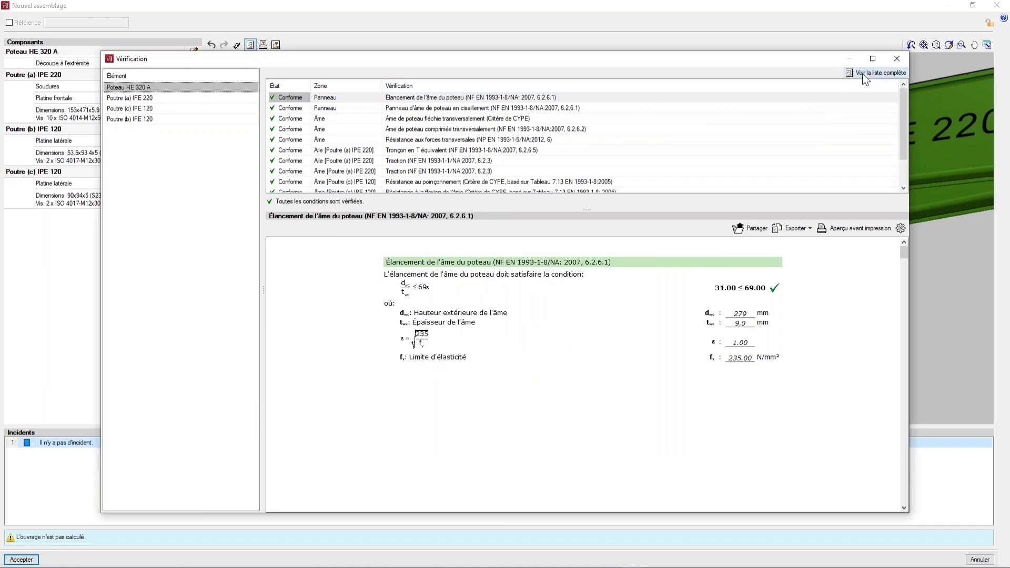
pyautogui.click(875, 73)
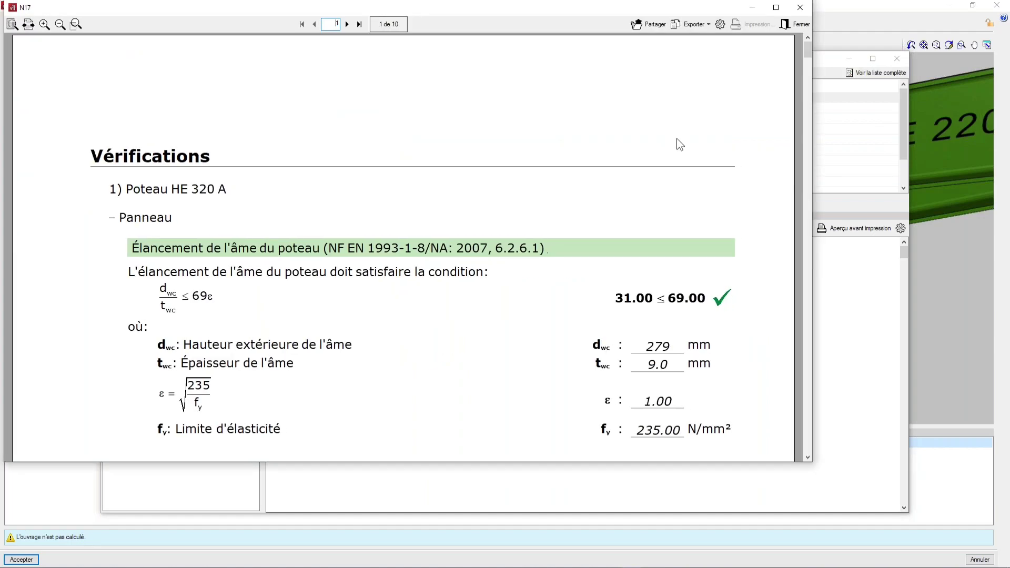
# - Read through the first two pages of the verification report, covering the HE 320 A column and its connections to the beams
pyautogui.scroll(-2, 404, 280)
pyautogui.scroll(-1, 404, 282)
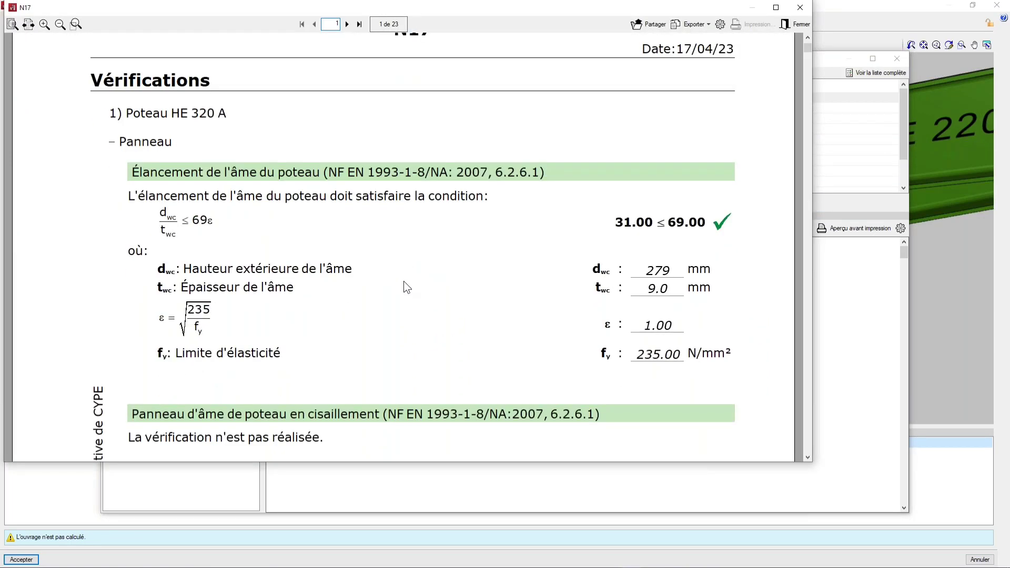
pyautogui.scroll(-1, 404, 282)
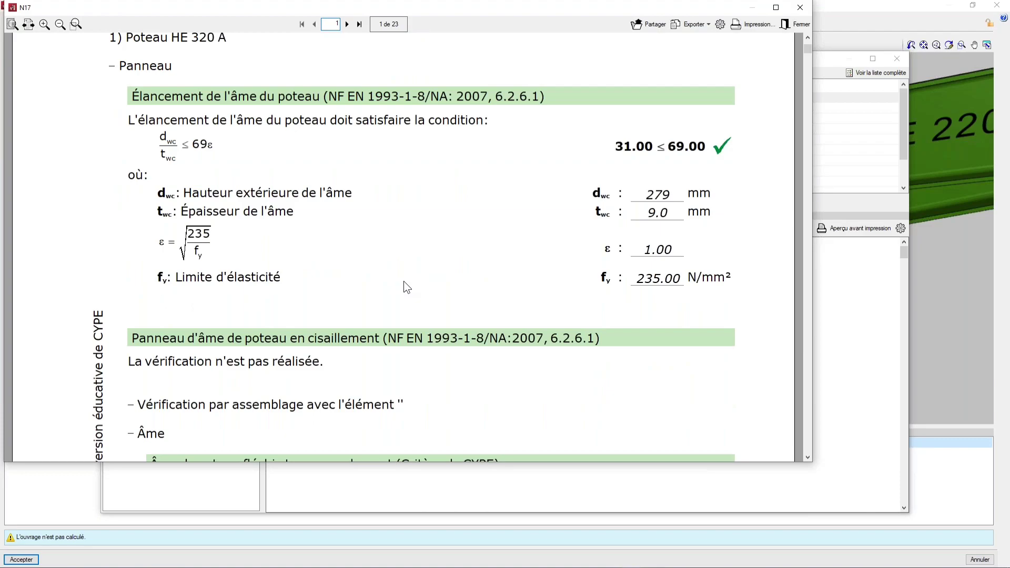
pyautogui.scroll(-1, 404, 286)
pyautogui.scroll(-1, 404, 286)
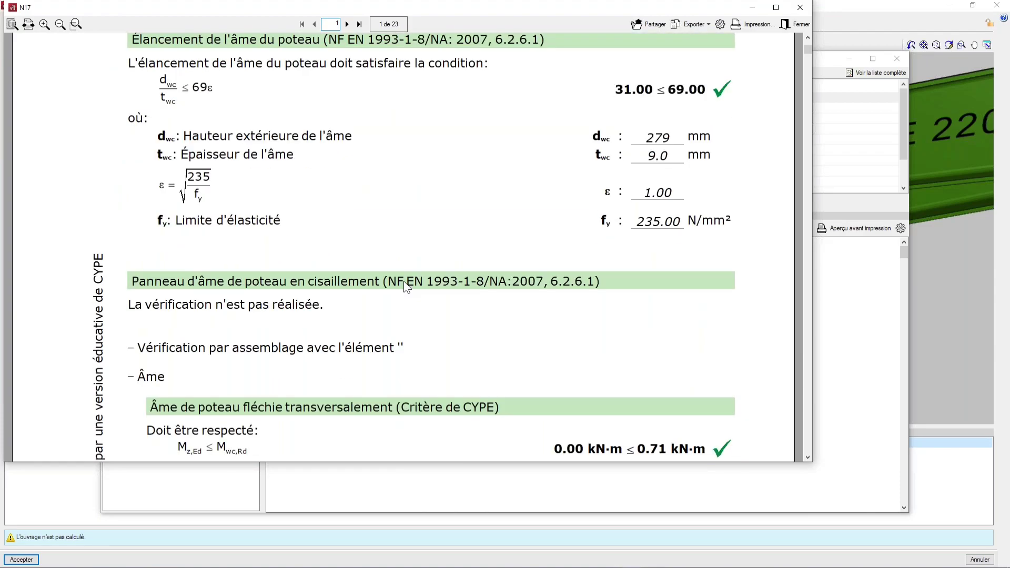
pyautogui.scroll(-5, 403, 281)
pyautogui.scroll(-8, 395, 270)
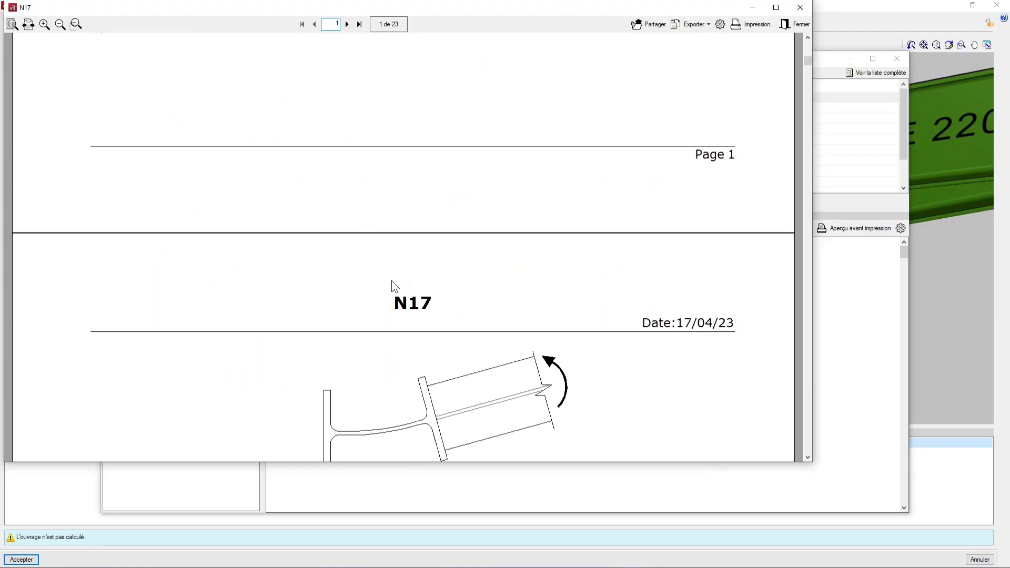
pyautogui.scroll(-3, 389, 285)
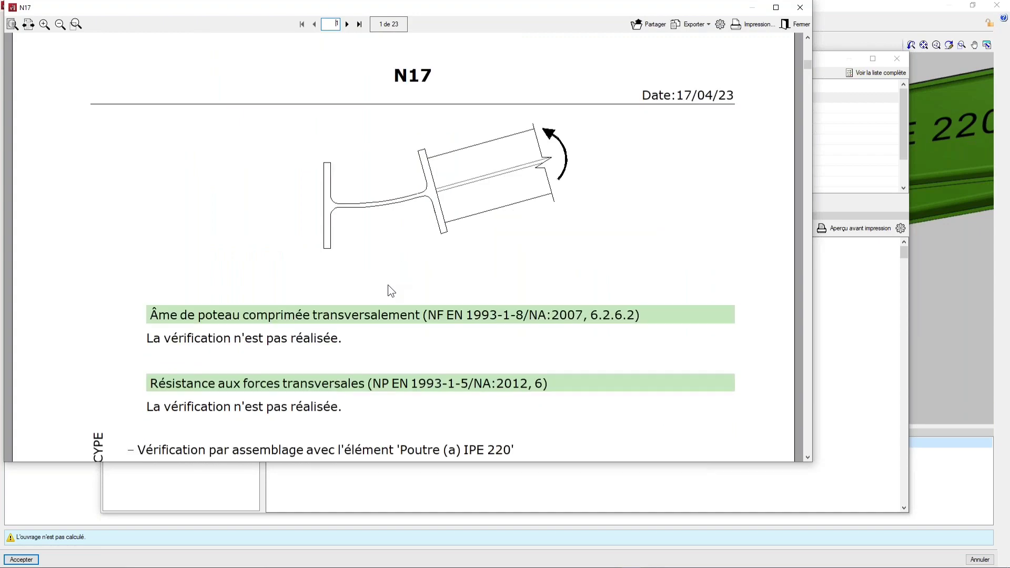
pyautogui.scroll(-12, 393, 286)
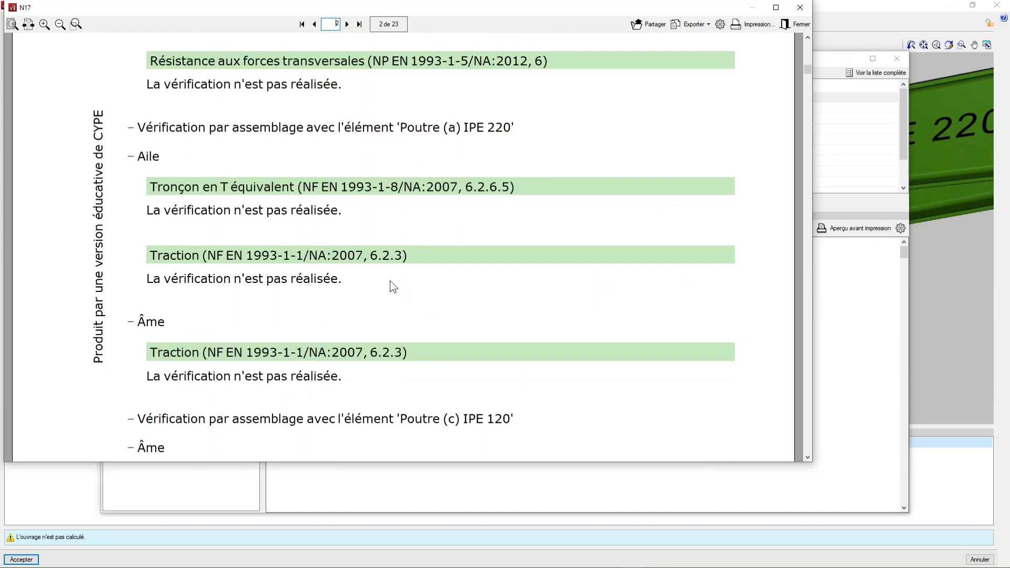
pyautogui.scroll(-2, 390, 280)
pyautogui.scroll(-1, 392, 281)
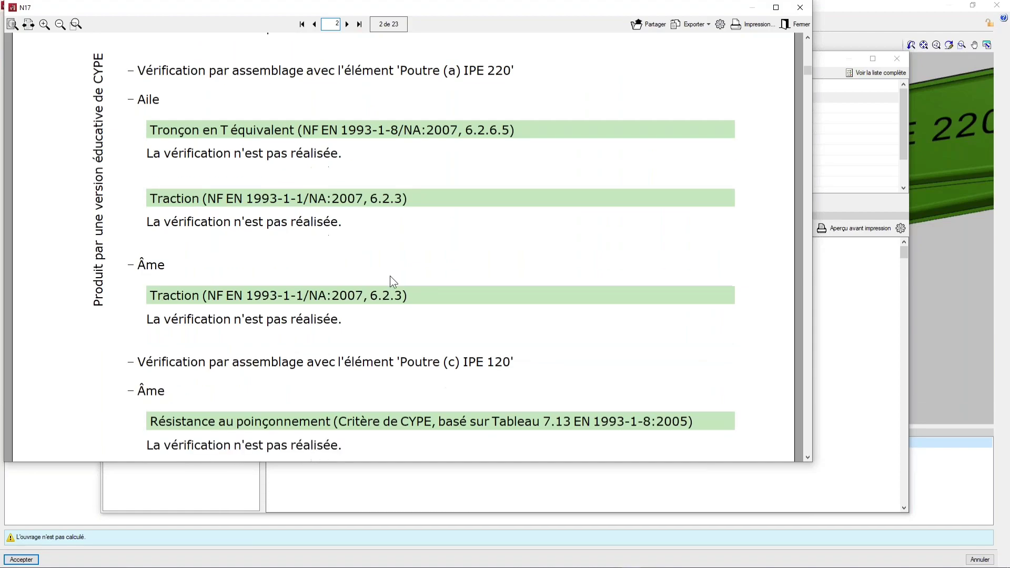
pyautogui.scroll(-2, 390, 277)
pyautogui.scroll(-7, 384, 295)
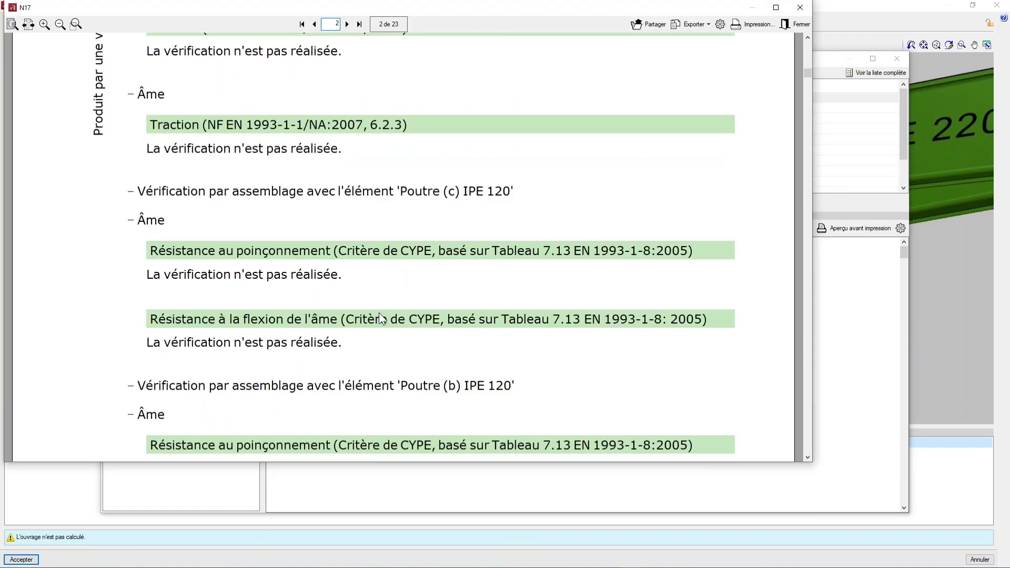
pyautogui.scroll(-4, 379, 312)
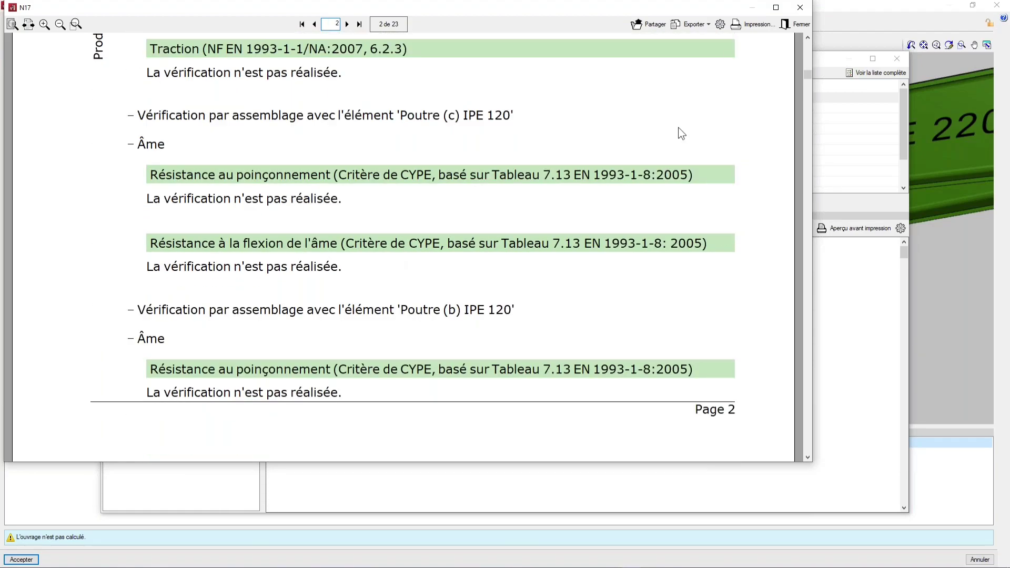
# - View the report's available export formats without exporting, and close the report and the verification results
pyautogui.click(706, 23)
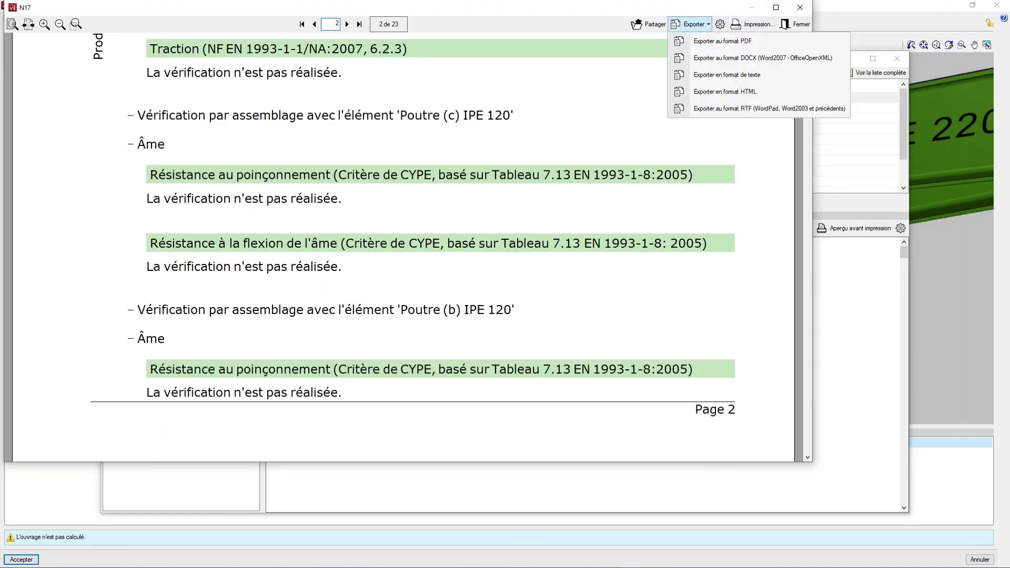
pyautogui.click(706, 22)
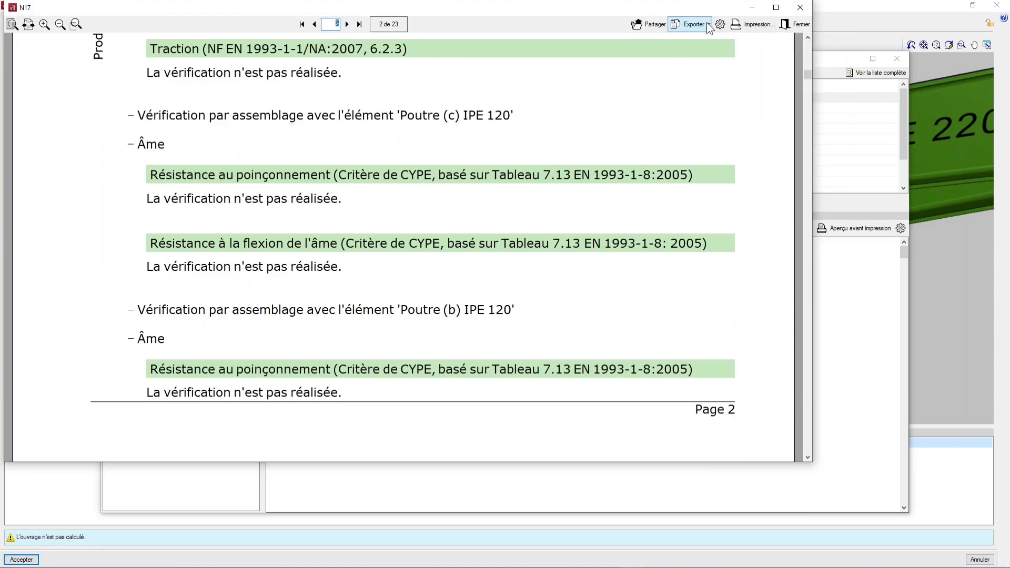
pyautogui.click(803, 11)
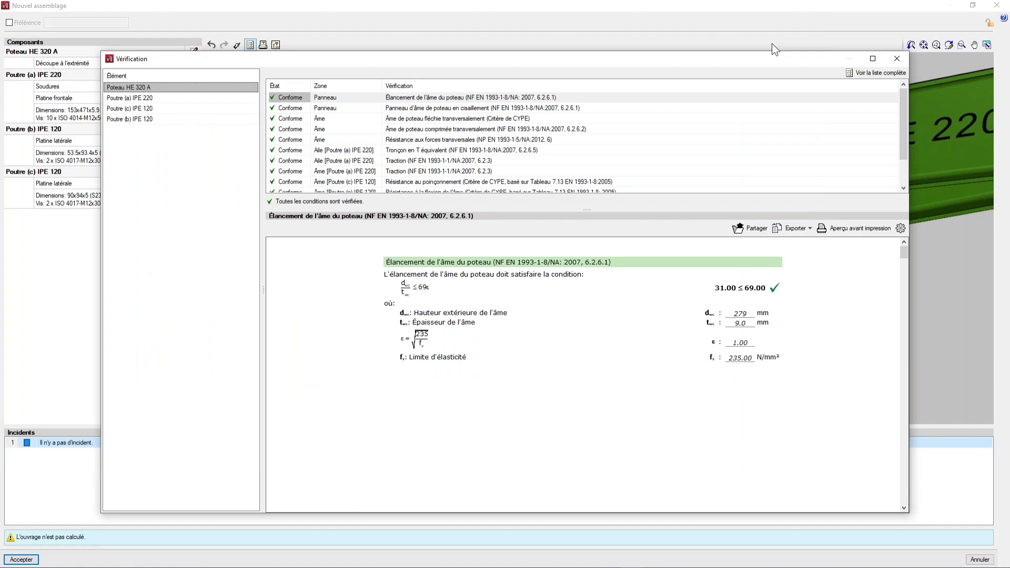
pyautogui.click(895, 59)
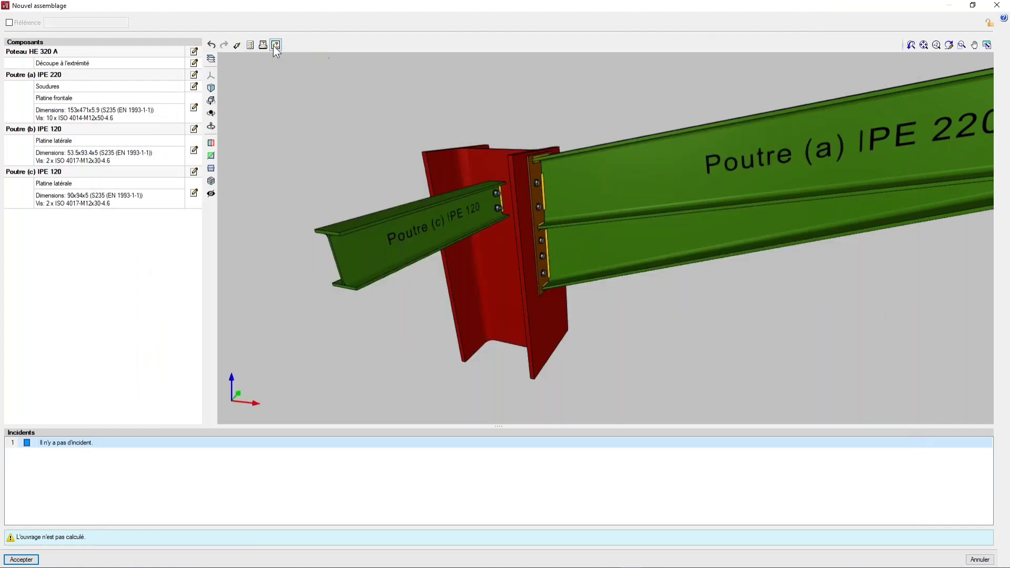
# - Open the connection's detail drawings and examine the plate details and beam (a)'s elevation at the column
pyautogui.click(275, 46)
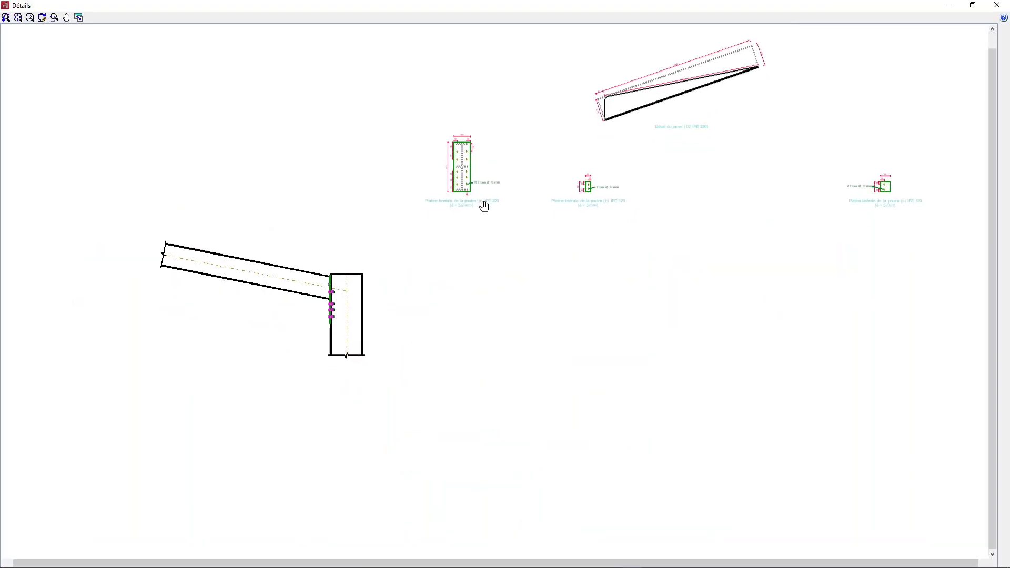
pyautogui.scroll(1, 477, 232)
pyautogui.scroll(1, 478, 233)
pyautogui.moveTo(361, 239); pyautogui.dragTo(398, 185, button='middle')
pyautogui.scroll(2, 393, 203)
pyautogui.scroll(1, 567, 215)
pyautogui.moveTo(567, 215); pyautogui.dragTo(555, 158, button='middle')
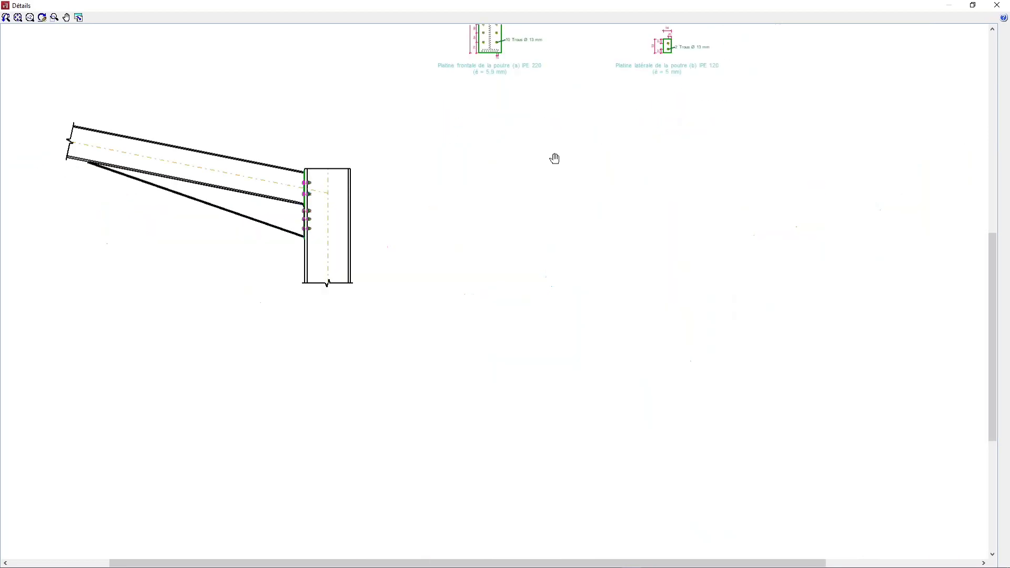
pyautogui.scroll(1, 515, 323)
pyautogui.scroll(1, 513, 326)
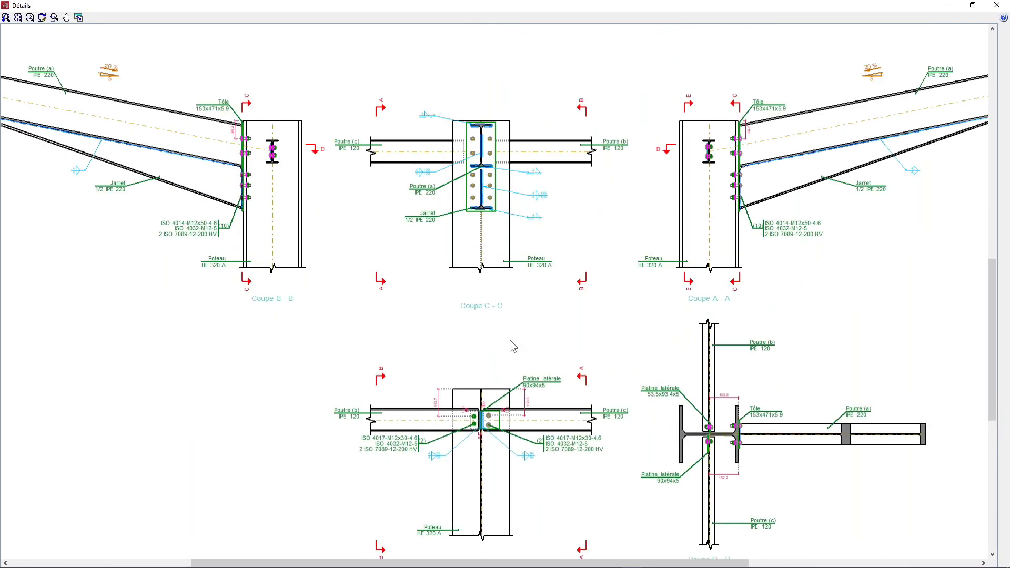
# - Examine the connection sections A-A to E-E in the detail drawings and close the drawings
pyautogui.scroll(3, 510, 340)
pyautogui.moveTo(497, 360); pyautogui.dragTo(494, 217, button='middle')
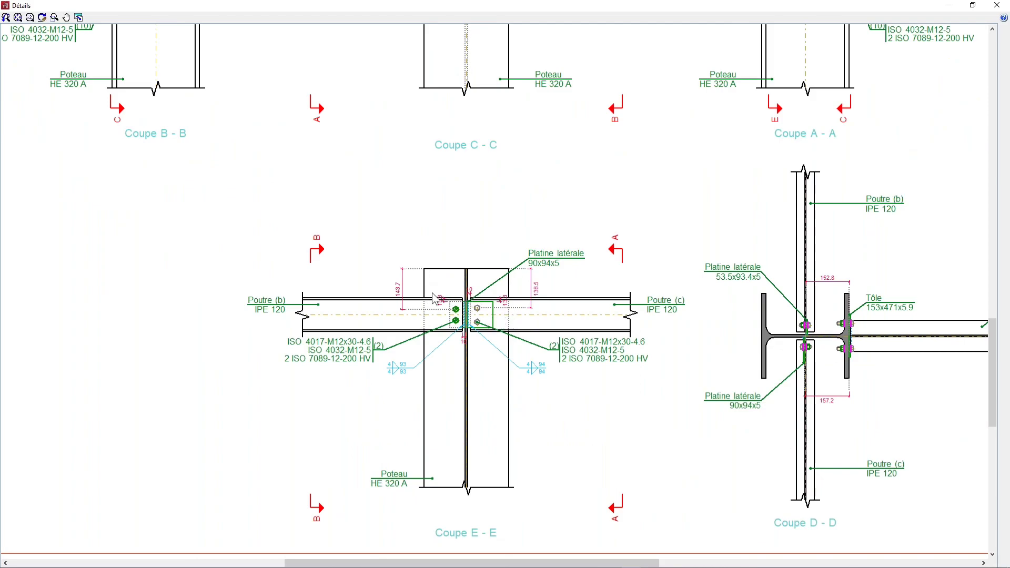
pyautogui.scroll(-1, 565, 225)
pyautogui.moveTo(553, 184); pyautogui.dragTo(549, 259)
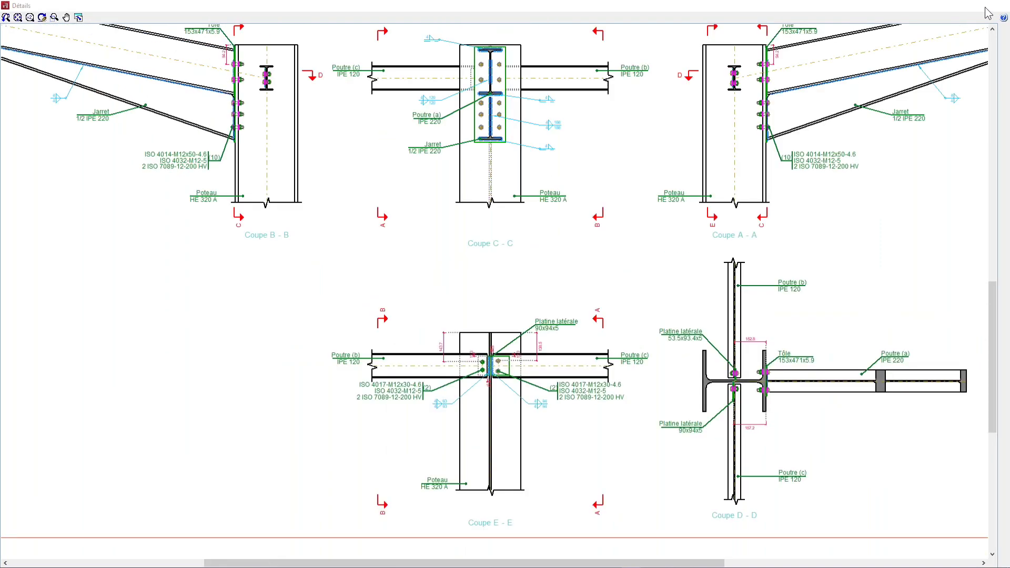
pyautogui.click(997, 5)
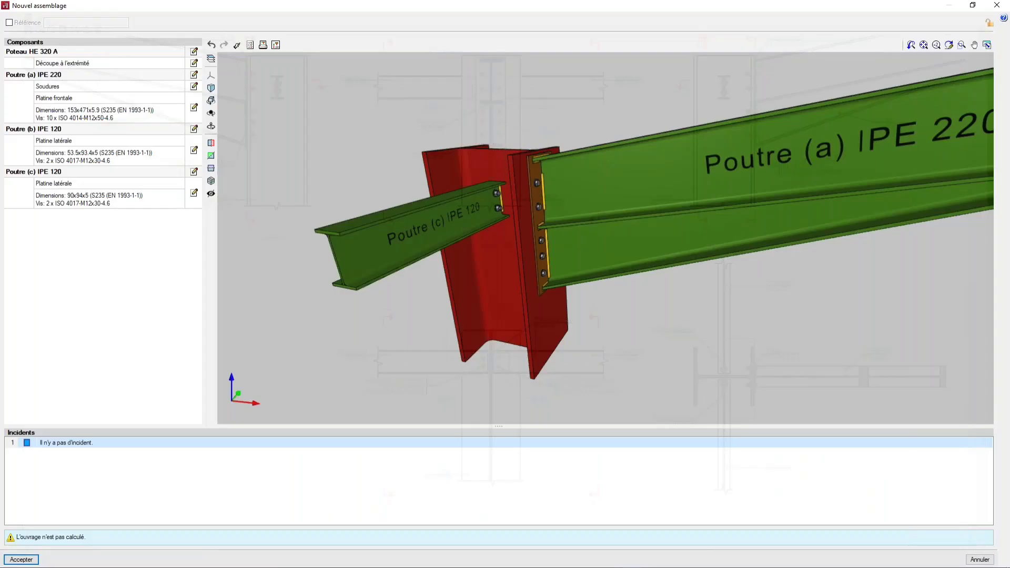
# - Open the complete node report and read its first page, covering the detail drawings and the profiles table
pyautogui.click(262, 45)
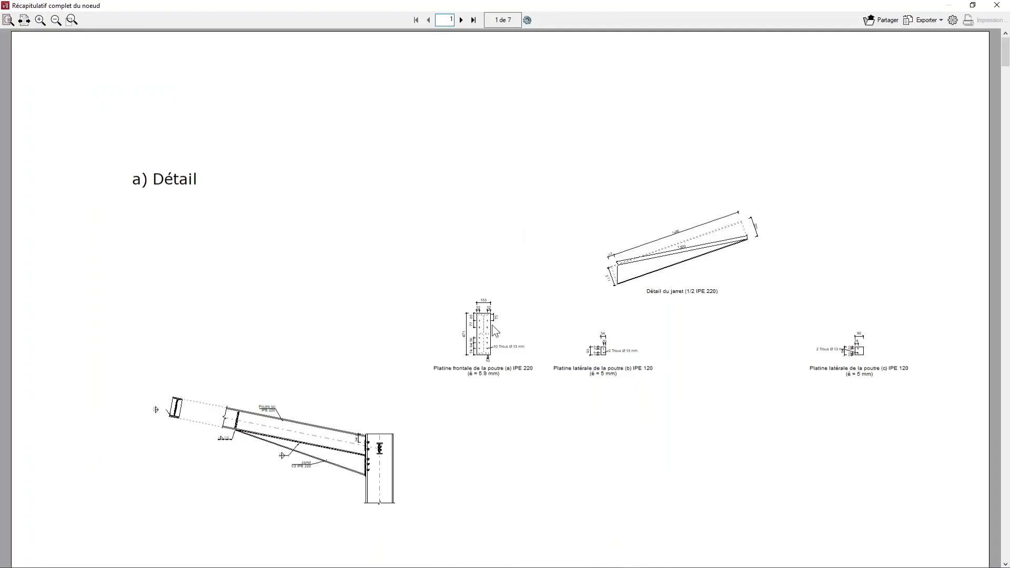
pyautogui.scroll(-3, 491, 324)
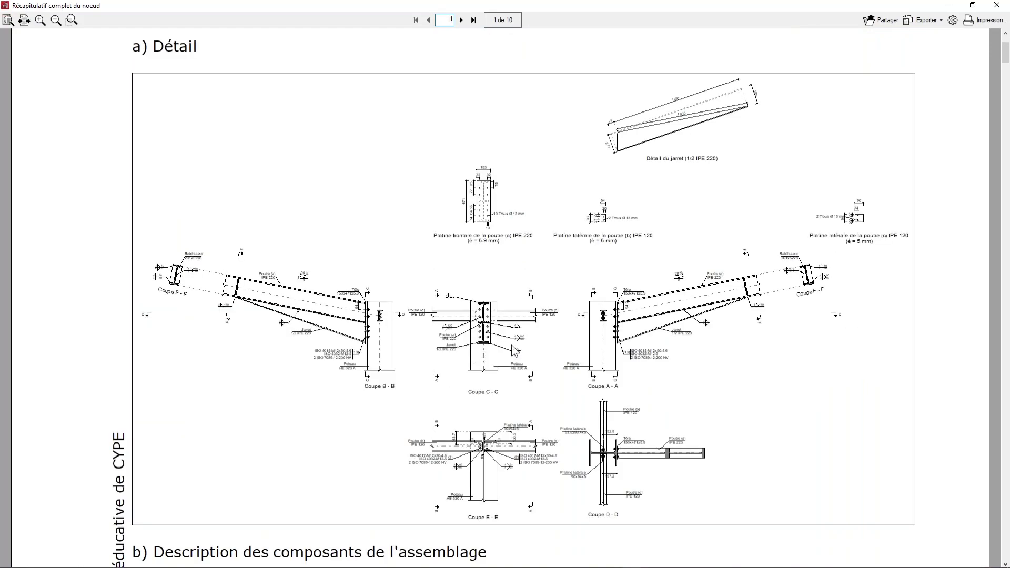
pyautogui.scroll(-1, 515, 351)
pyautogui.scroll(-3, 513, 351)
pyautogui.scroll(-5, 513, 350)
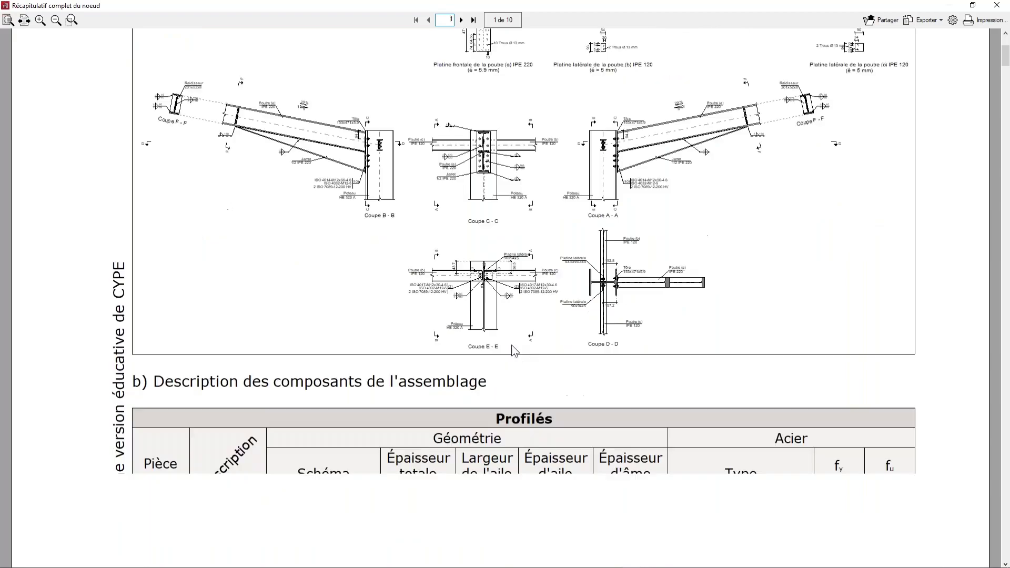
pyautogui.scroll(-9, 513, 349)
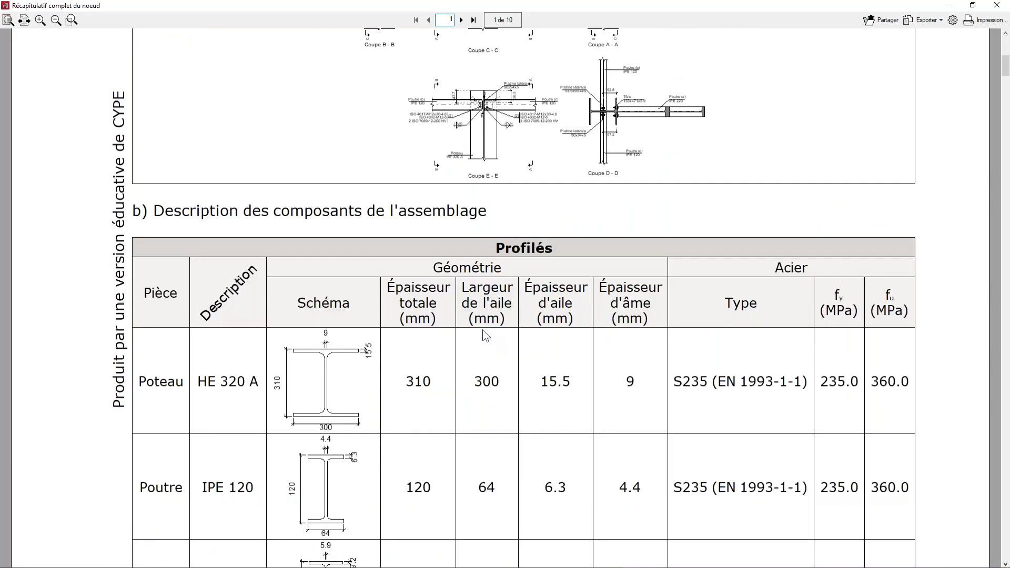
pyautogui.scroll(-5, 476, 330)
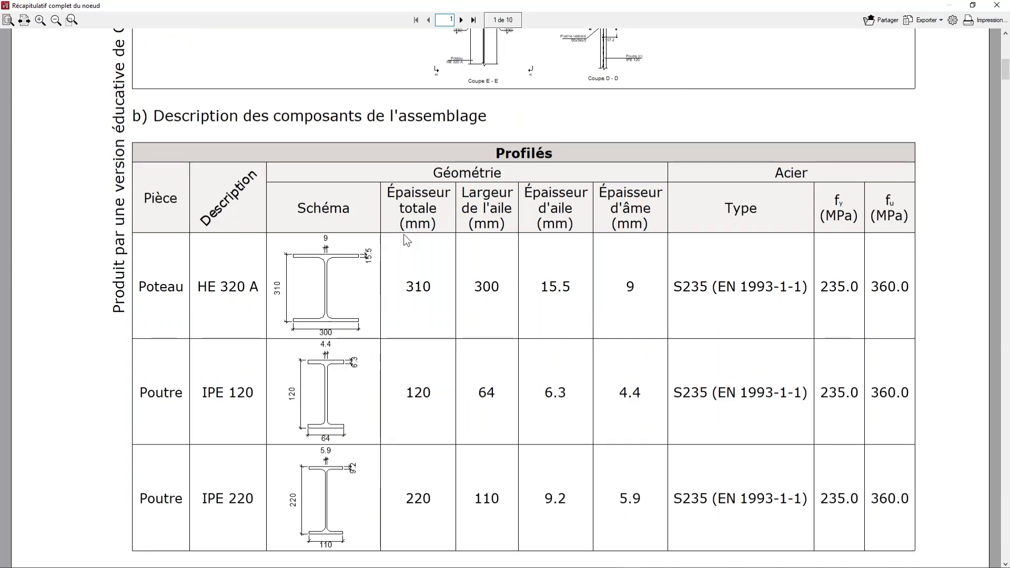
pyautogui.scroll(-1, 412, 249)
pyautogui.scroll(-12, 412, 248)
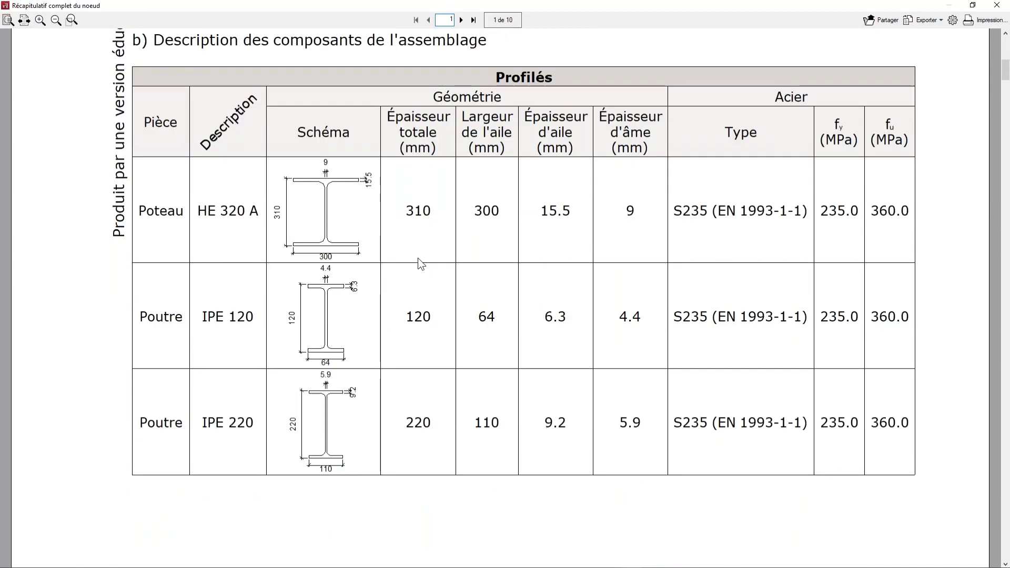
# - Read the supplementary elements table (Éléments complémentaires) on the node report's second page
pyautogui.scroll(-15, 418, 259)
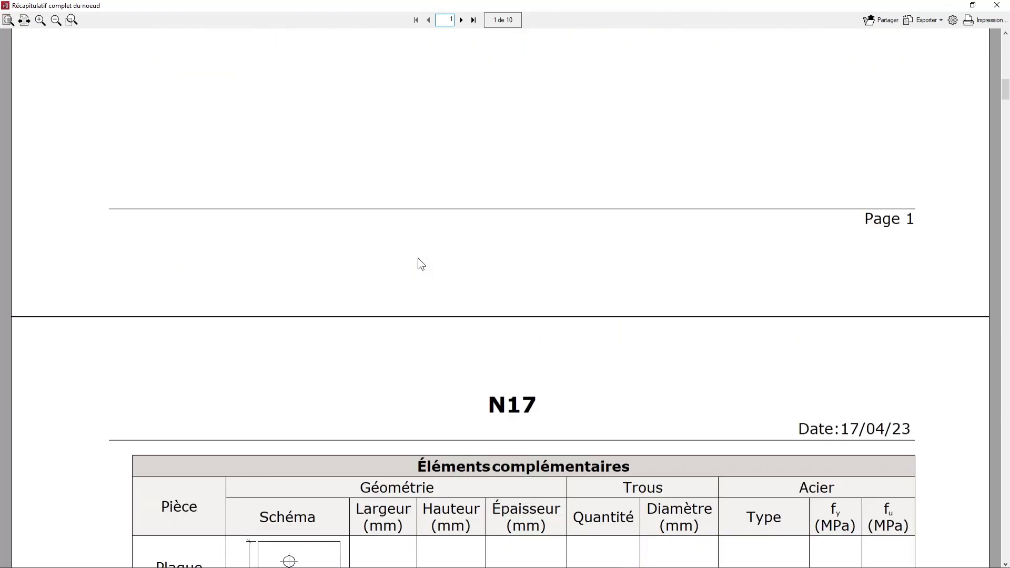
pyautogui.scroll(-11, 418, 259)
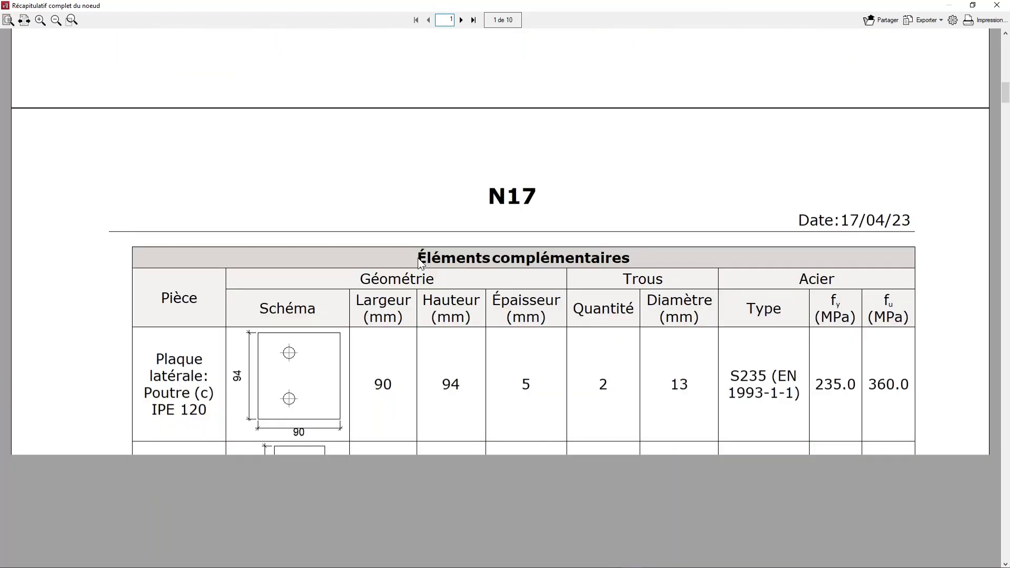
pyautogui.scroll(-9, 419, 259)
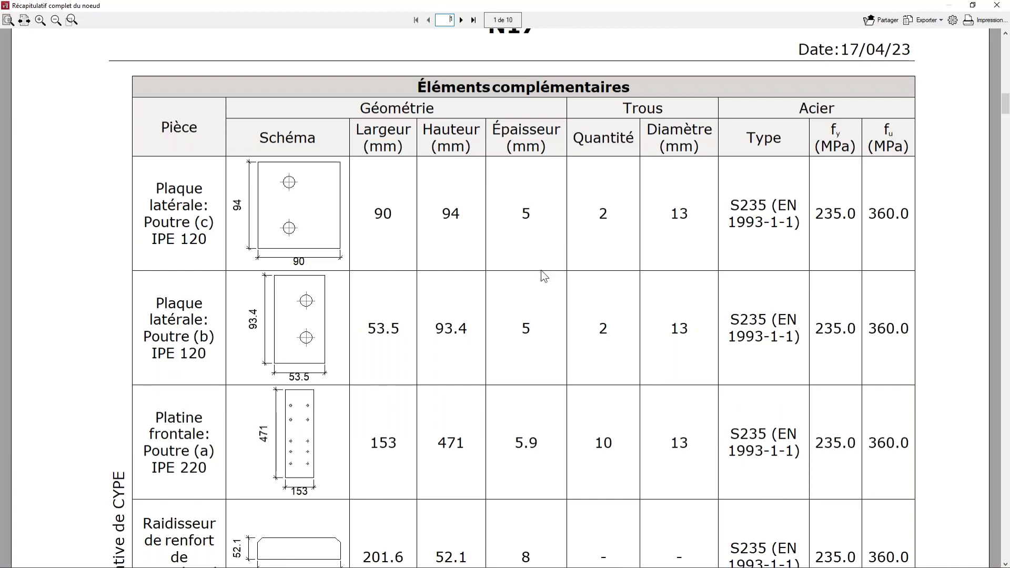
pyautogui.scroll(-1, 542, 276)
pyautogui.scroll(-1, 535, 267)
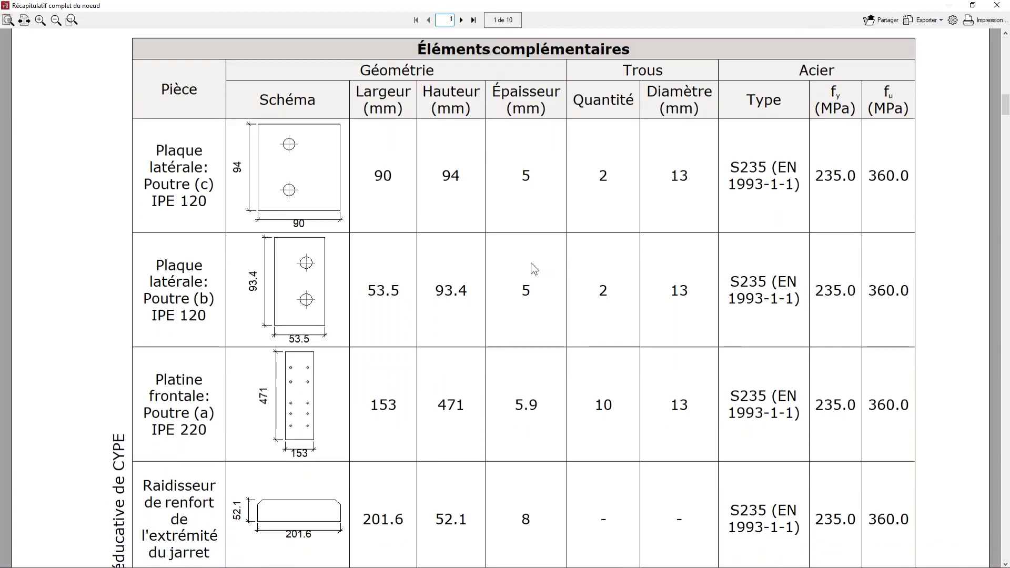
pyautogui.scroll(-1, 531, 263)
pyautogui.scroll(-1, 531, 263)
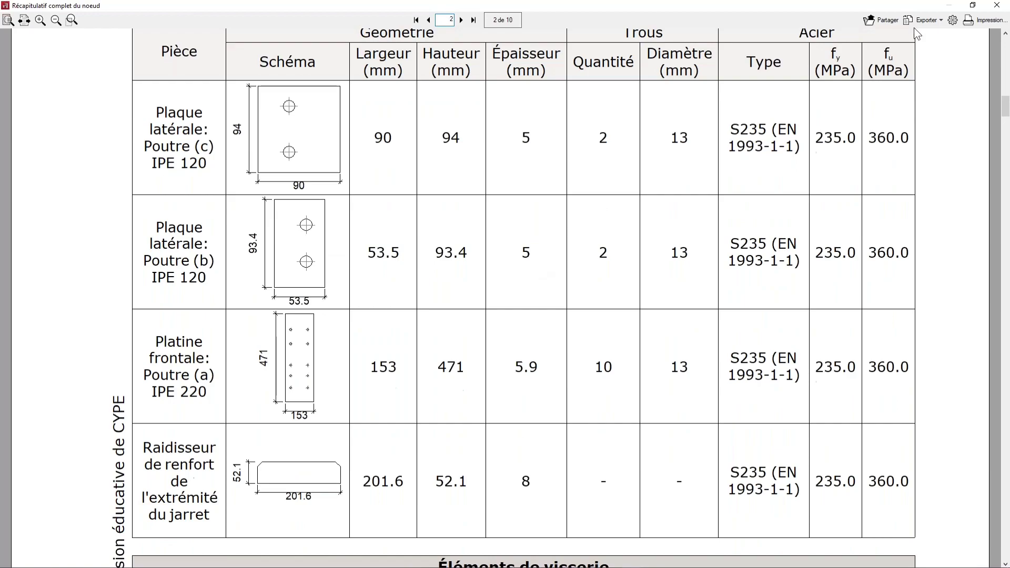
# - View the node report's available export formats without exporting, and close the report
pyautogui.click(924, 20)
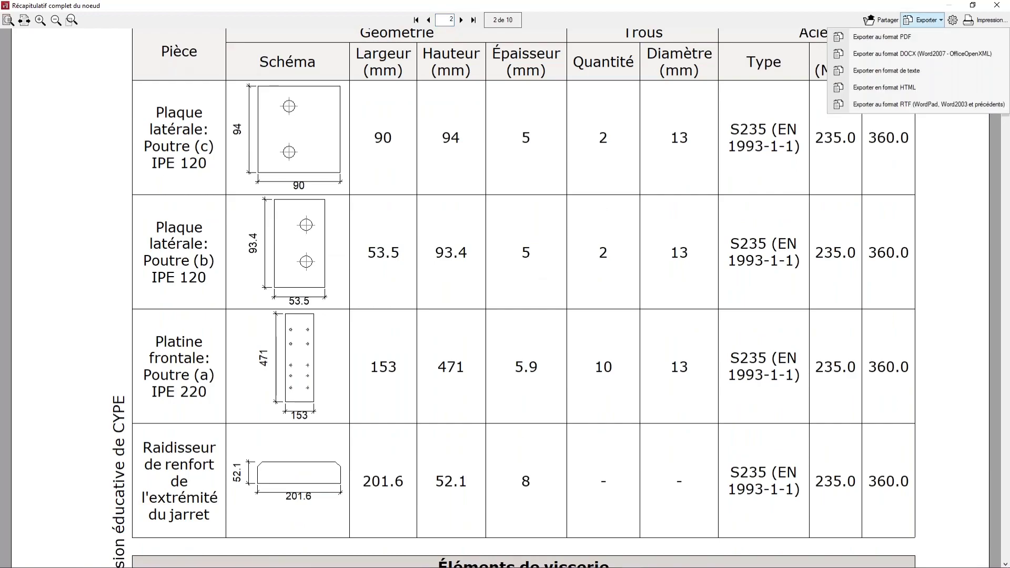
pyautogui.click(924, 22)
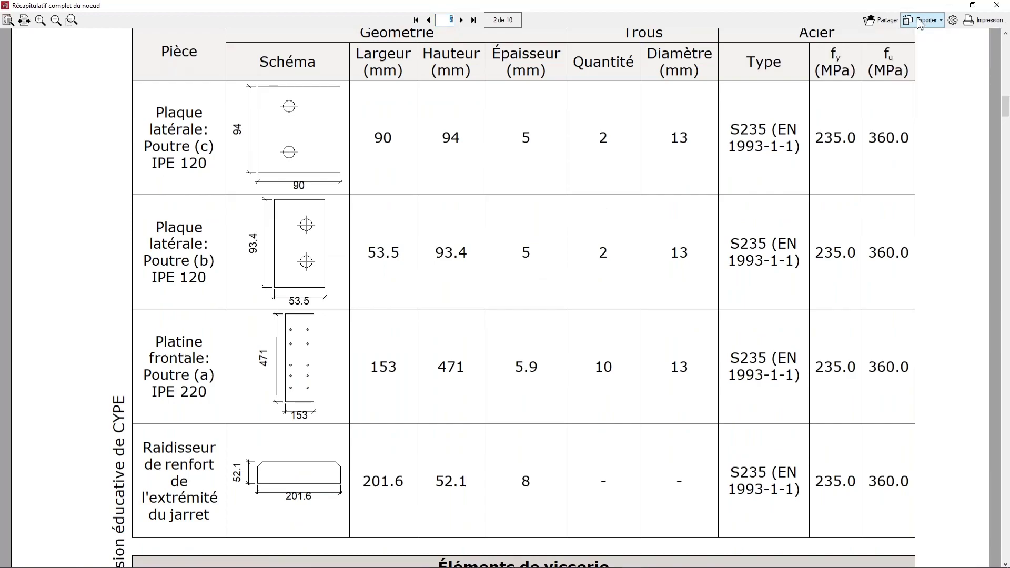
pyautogui.click(997, 5)
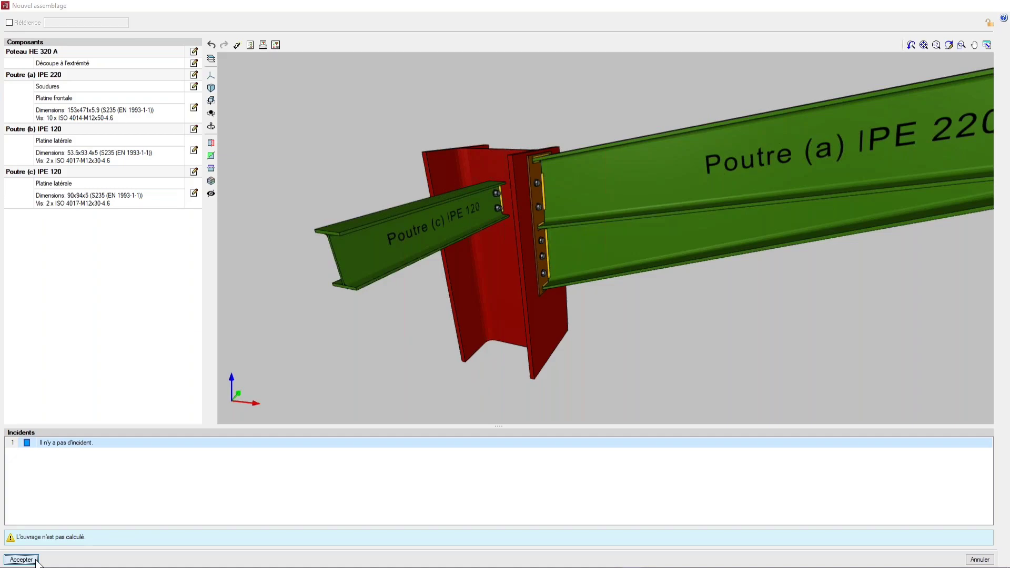
# - Accept the column-head connection and open a new connection at the foot of the same HE 320 A column
pyautogui.click(21, 559)
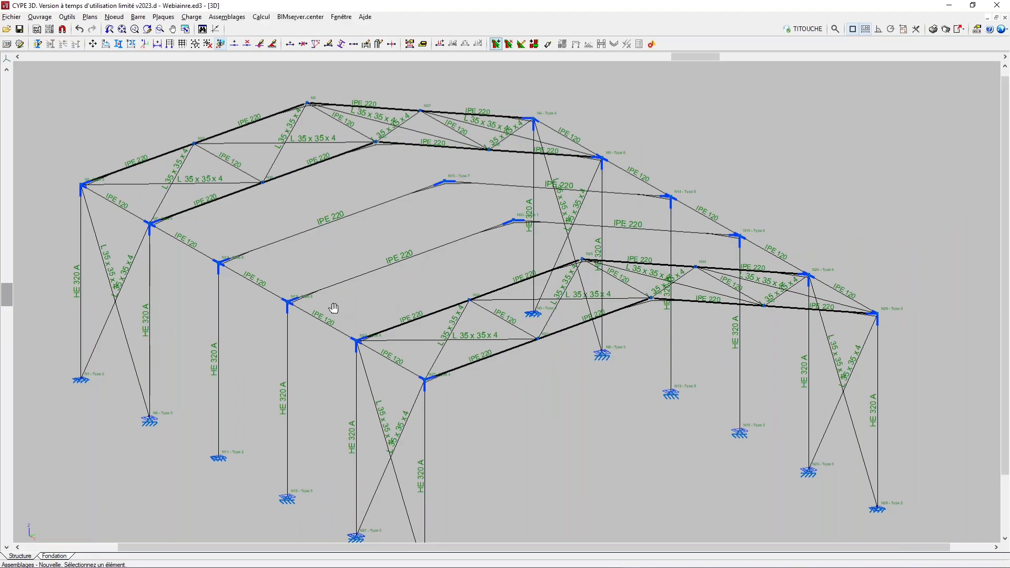
pyautogui.moveTo(333, 309); pyautogui.dragTo(397, 242, button='middle')
pyautogui.scroll(1, 347, 418)
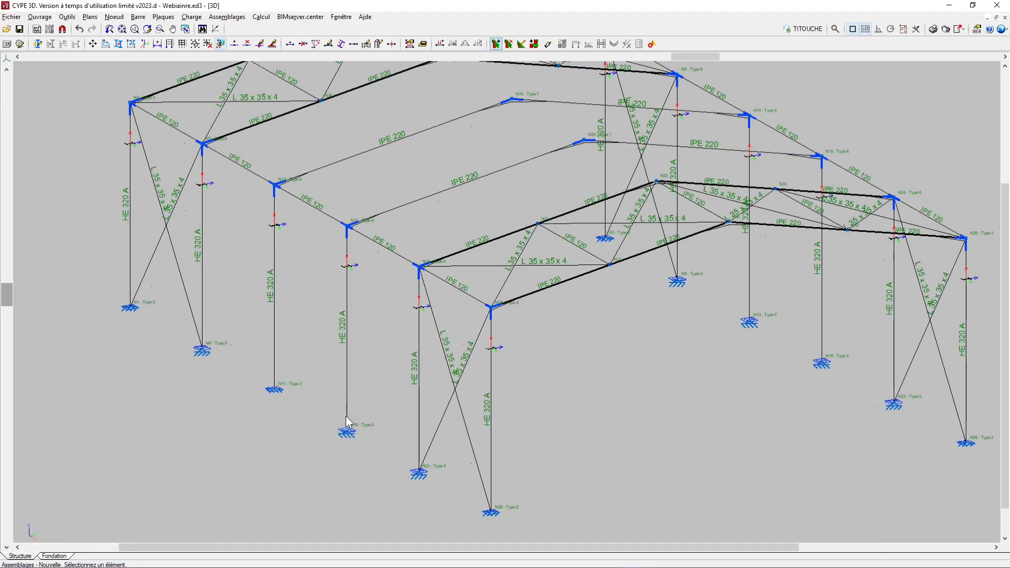
pyautogui.scroll(3, 347, 418)
pyautogui.click(347, 444)
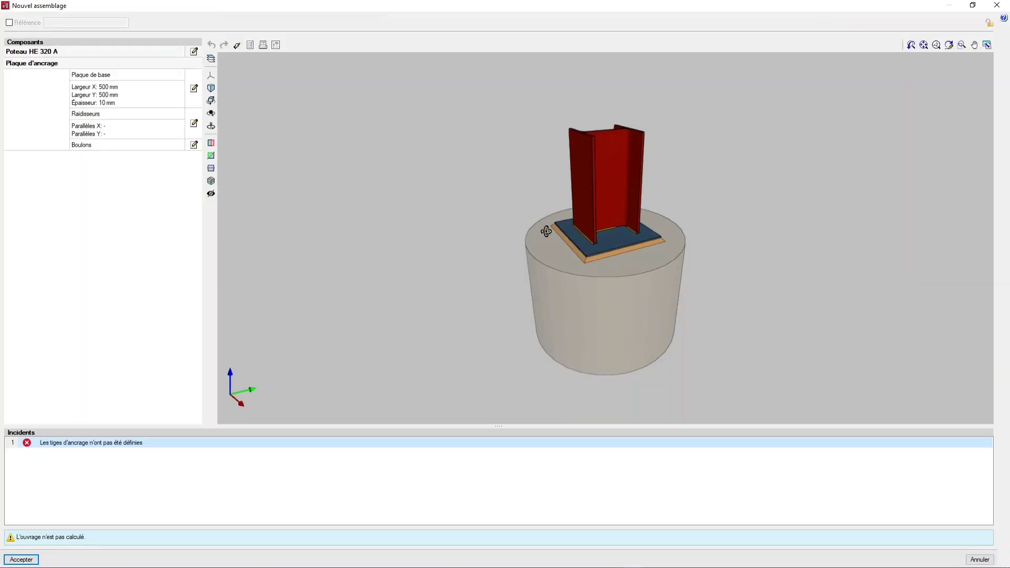
# - Design the anchor plate automatically, and review the welded attachment checks of the HE 320 A column in the full verification list
pyautogui.moveTo(470, 229); pyautogui.dragTo(424, 218, button='middle')
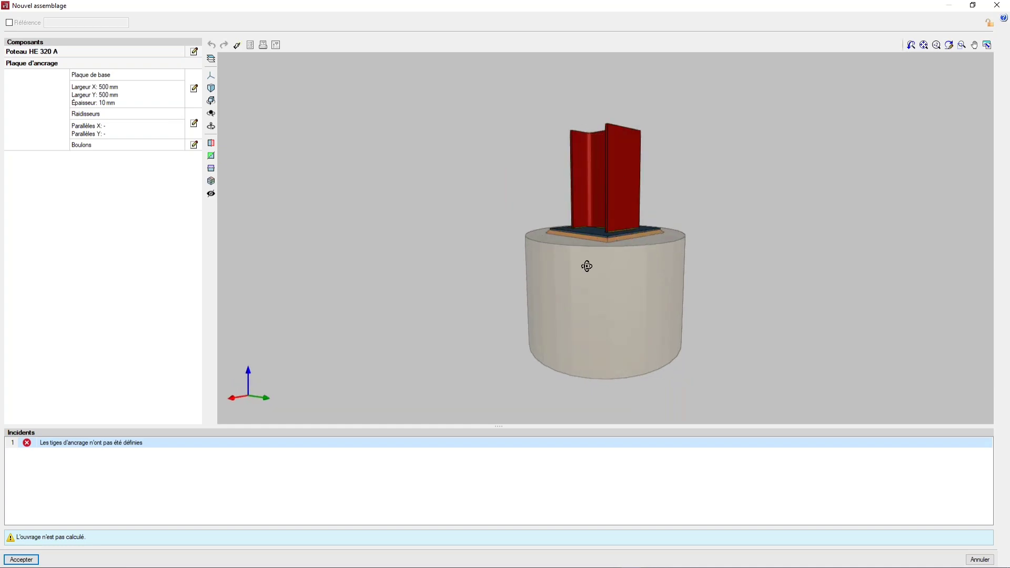
pyautogui.moveTo(587, 267); pyautogui.dragTo(569, 288, button='middle')
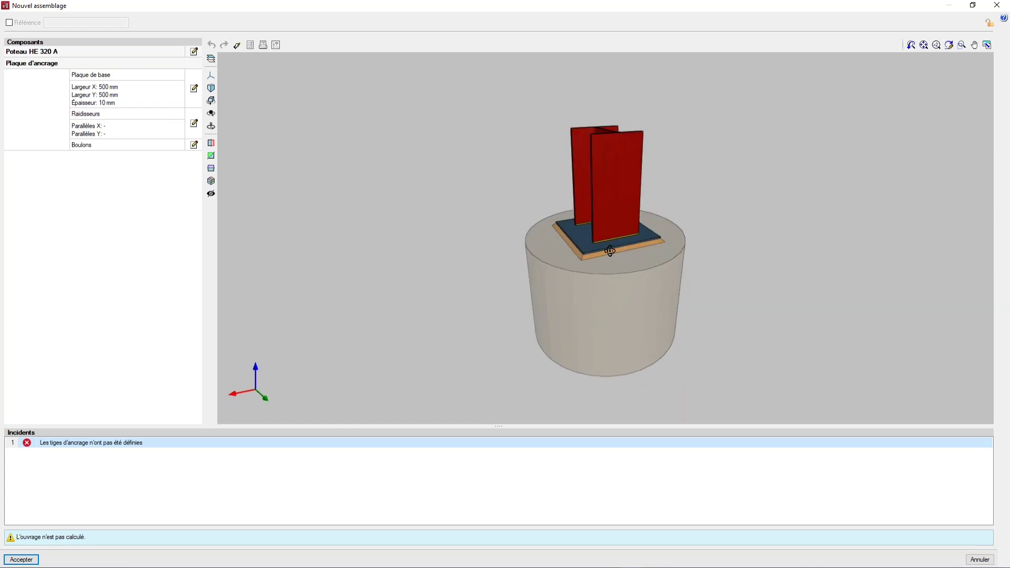
pyautogui.moveTo(609, 251); pyautogui.dragTo(626, 247, button='middle')
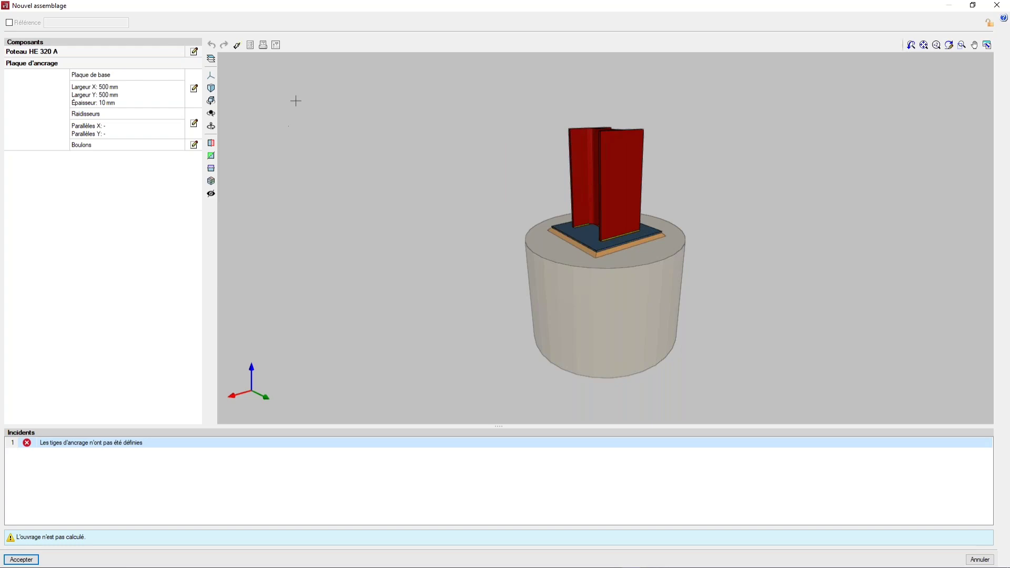
pyautogui.moveTo(631, 244)
pyautogui.keyDown('shift'); pyautogui.mouseDown(button='middle')
pyautogui.moveTo(642, 242)
pyautogui.moveTo(626, 240)
pyautogui.mouseUp(button='middle'); pyautogui.keyUp('shift')
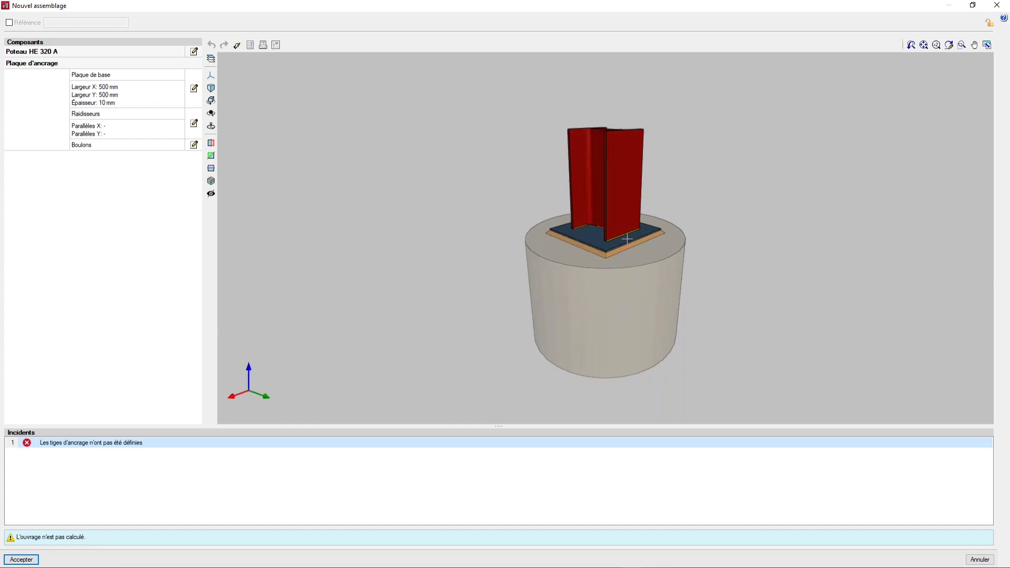
pyautogui.click(238, 49)
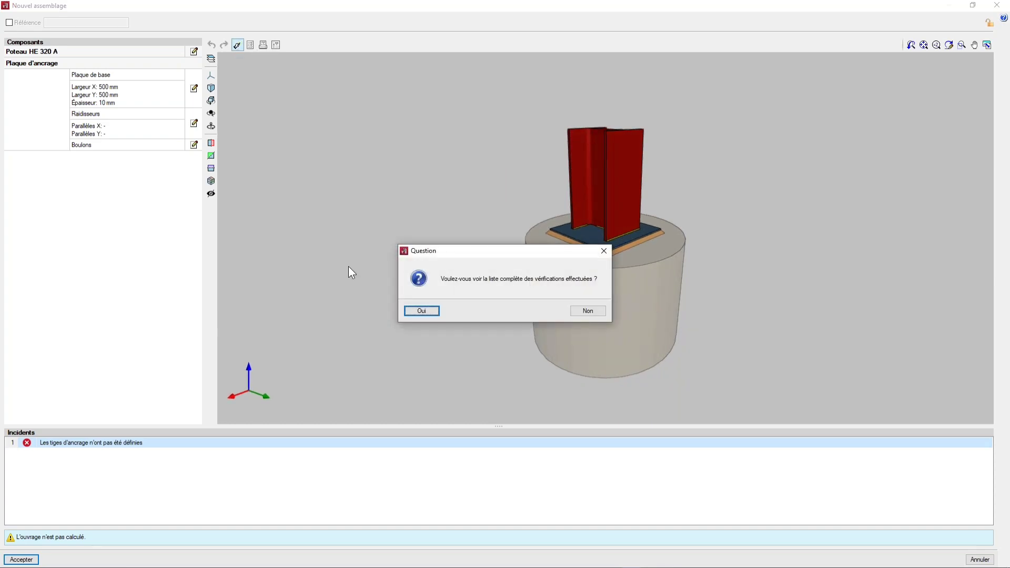
pyautogui.click(420, 311)
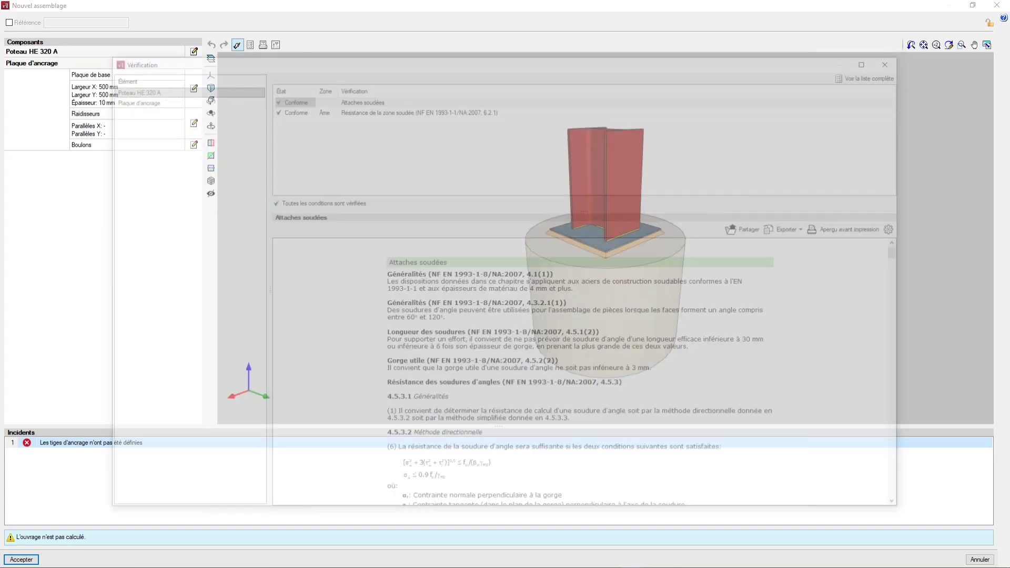
pyautogui.scroll(-5, 648, 354)
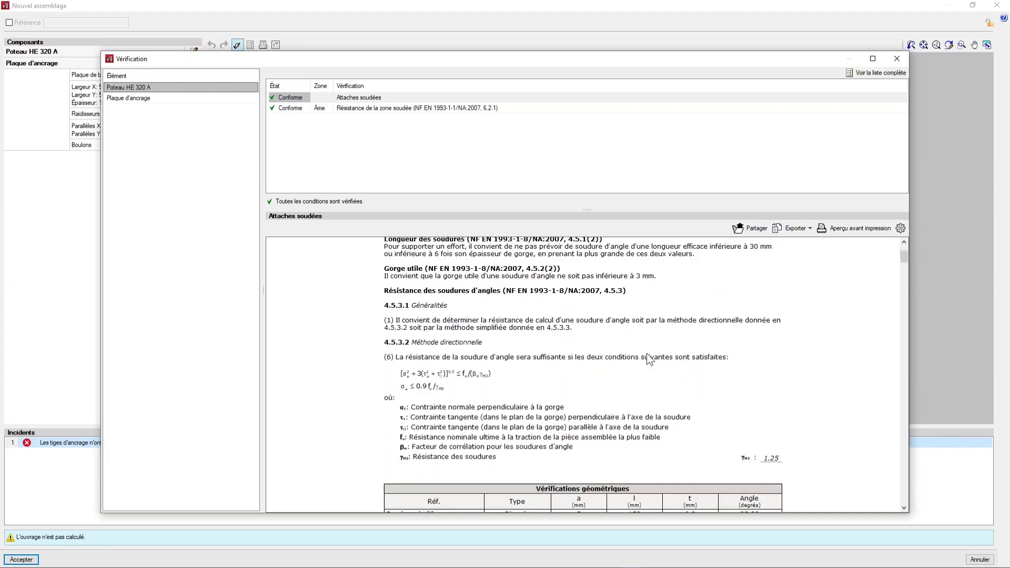
pyautogui.scroll(-5, 614, 344)
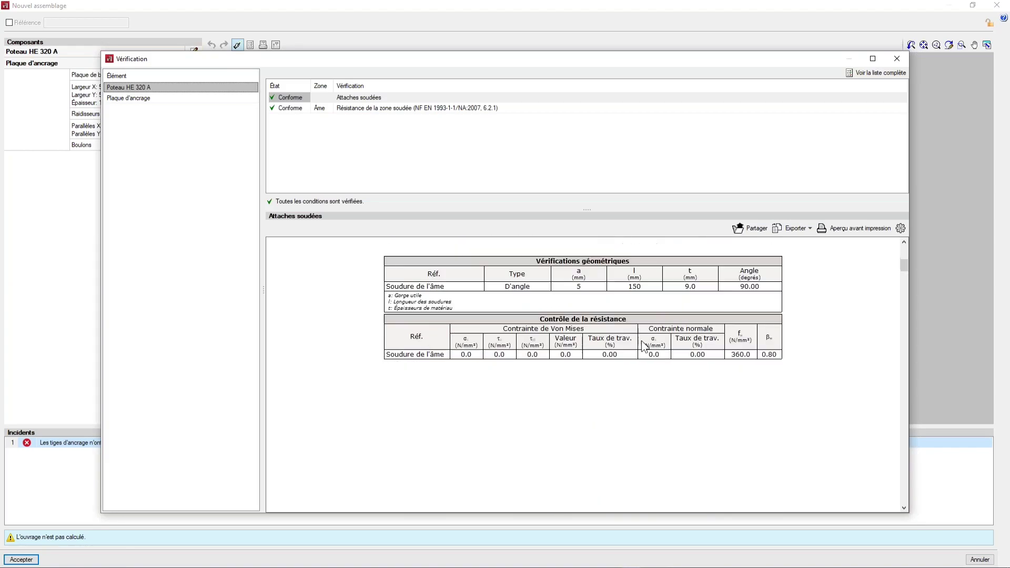
pyautogui.click(899, 64)
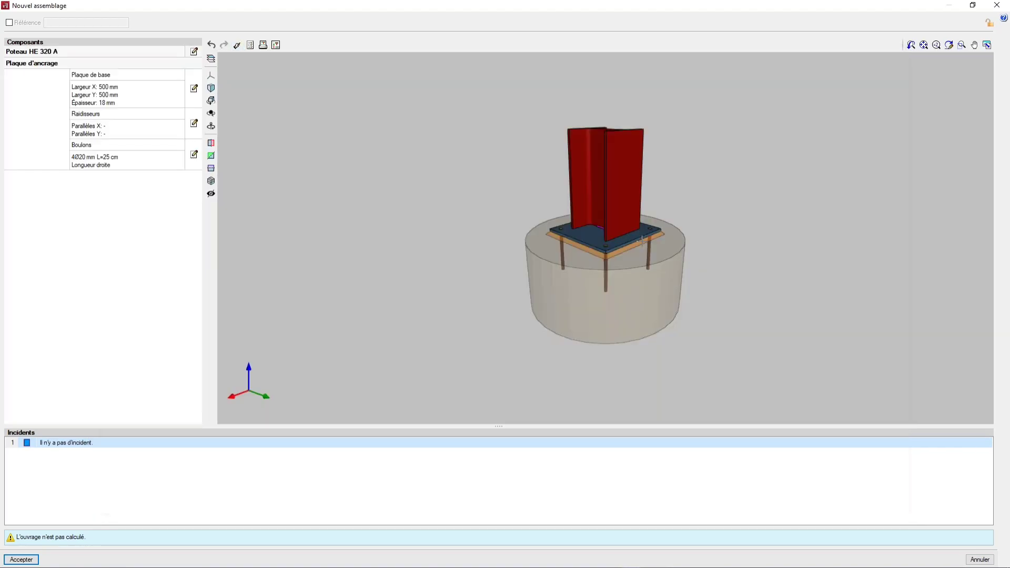
# - Enable the rod-to-plate anchorage (Ancrage tiges-plaque) for the anchor plate bolts with the option Rondelle et écrou simple
pyautogui.scroll(3, 612, 216)
pyautogui.moveTo(613, 216); pyautogui.dragTo(589, 242, button='middle')
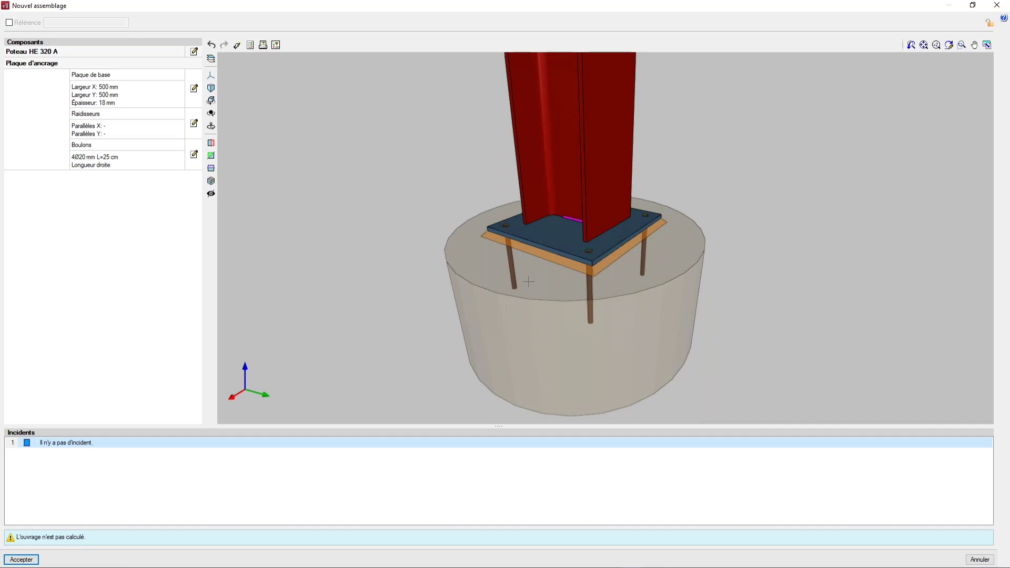
pyautogui.click(193, 154)
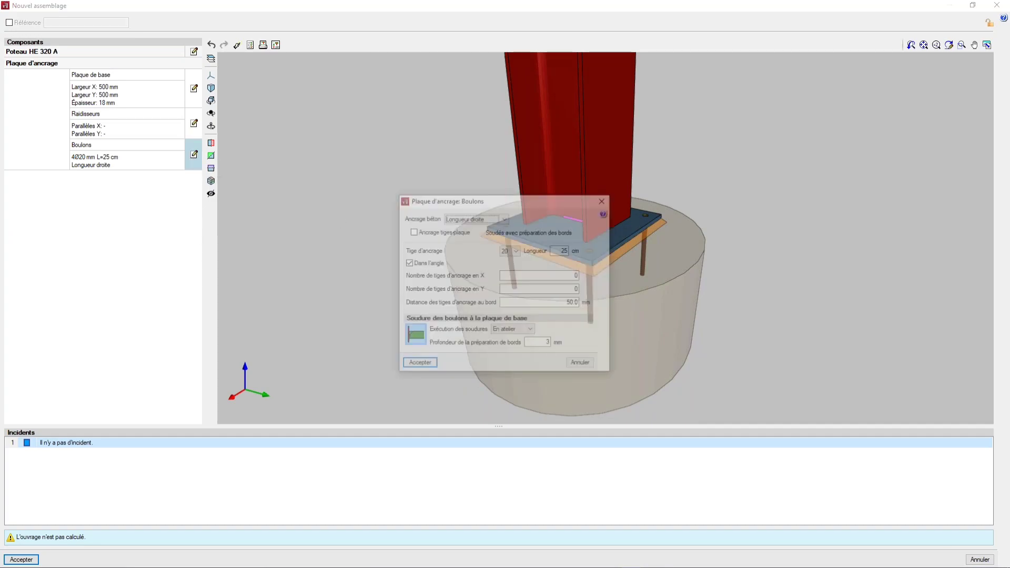
pyautogui.moveTo(525, 191); pyautogui.dragTo(524, 189)
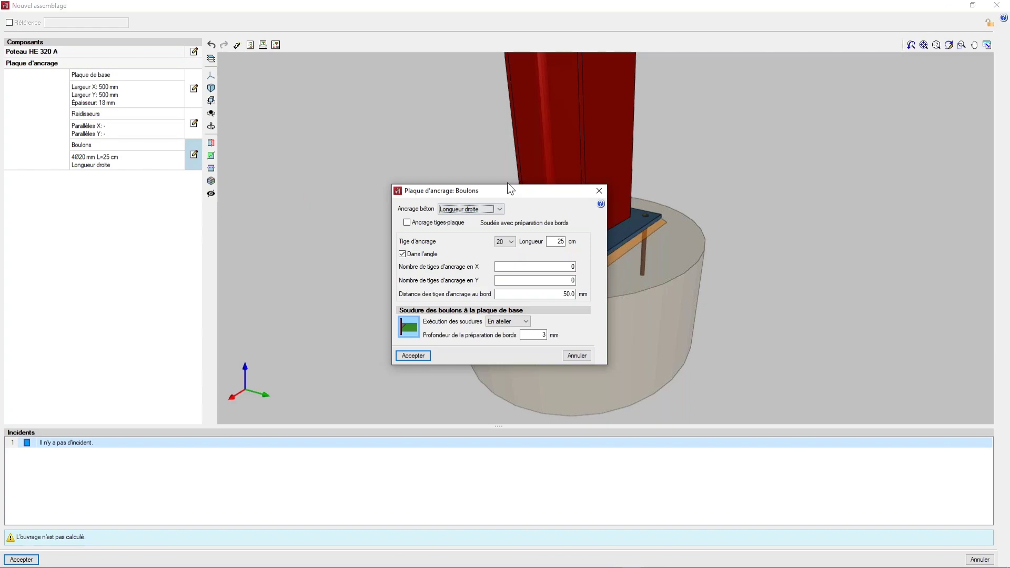
pyautogui.moveTo(508, 184); pyautogui.dragTo(497, 175)
pyautogui.click(396, 214)
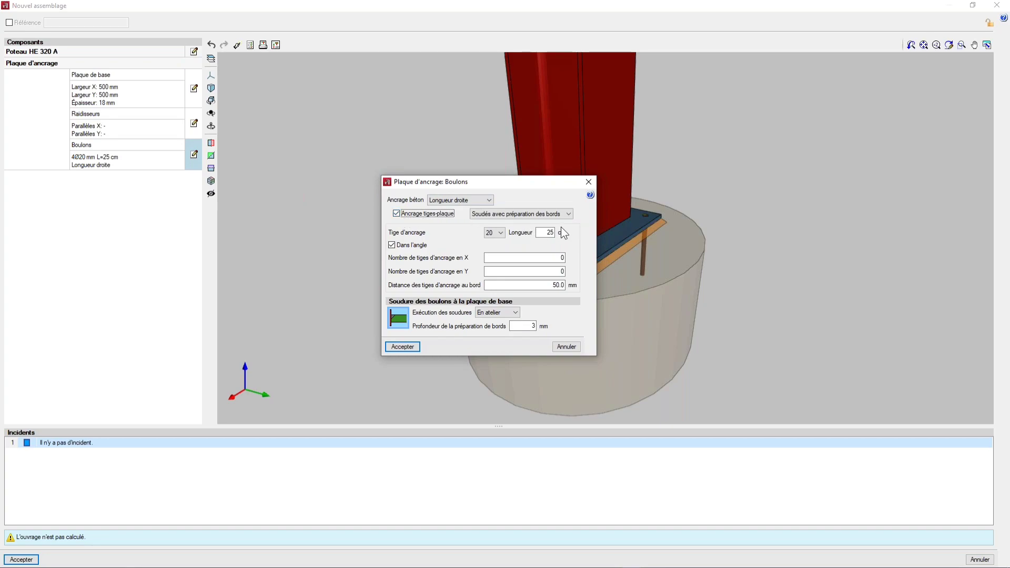
pyautogui.moveTo(529, 184); pyautogui.dragTo(412, 182)
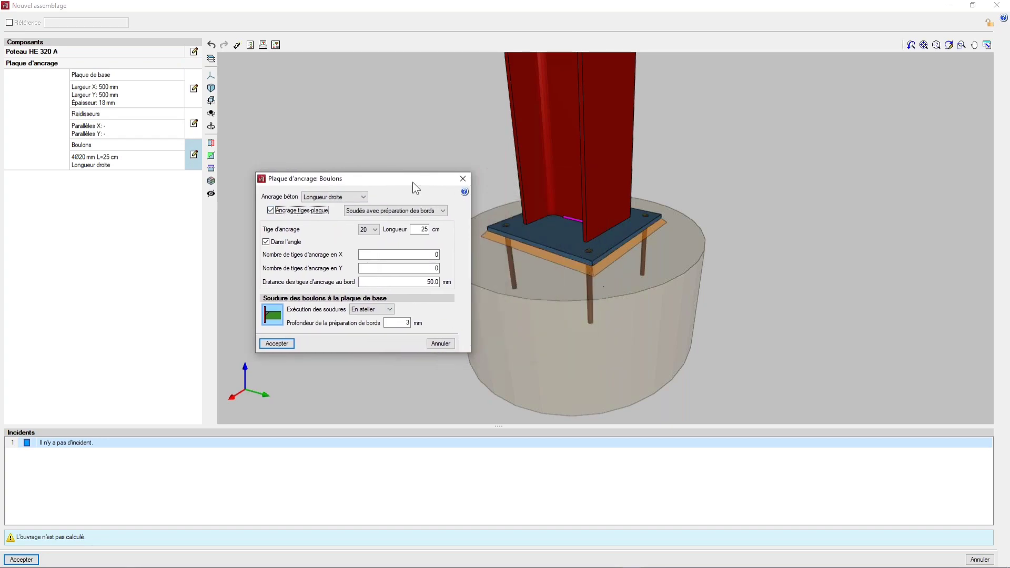
pyautogui.click(431, 211)
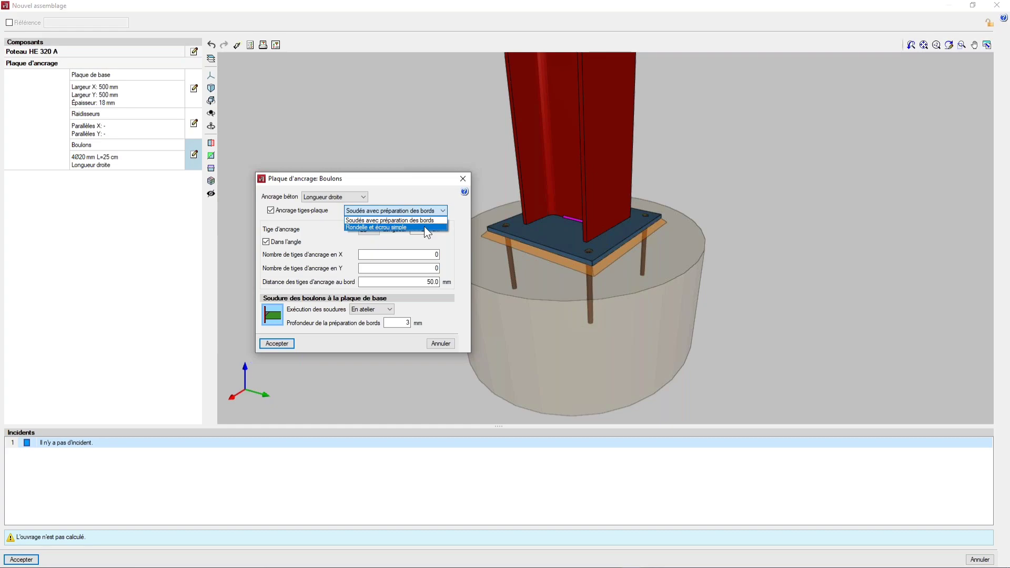
pyautogui.click(424, 226)
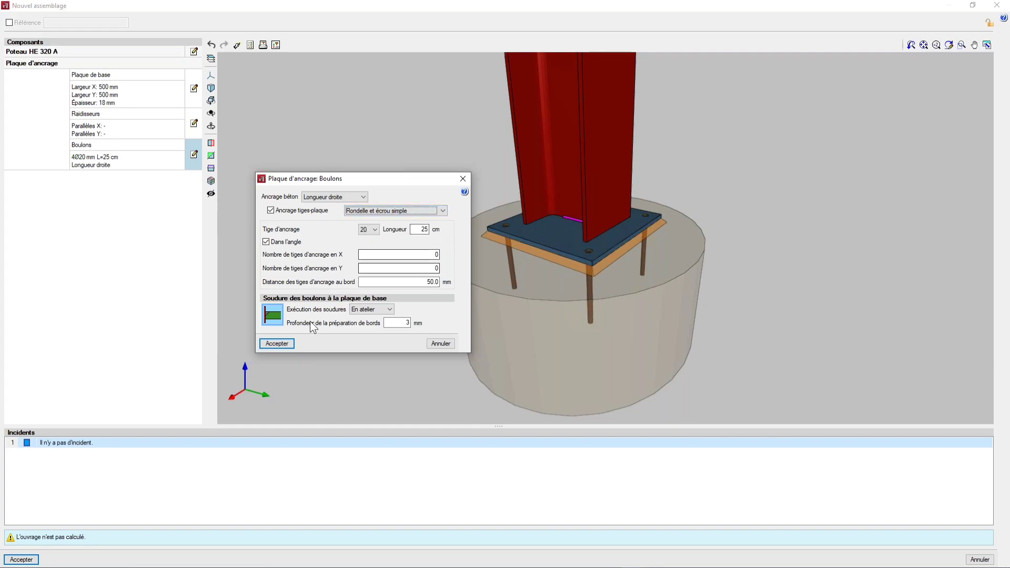
pyautogui.click(275, 343)
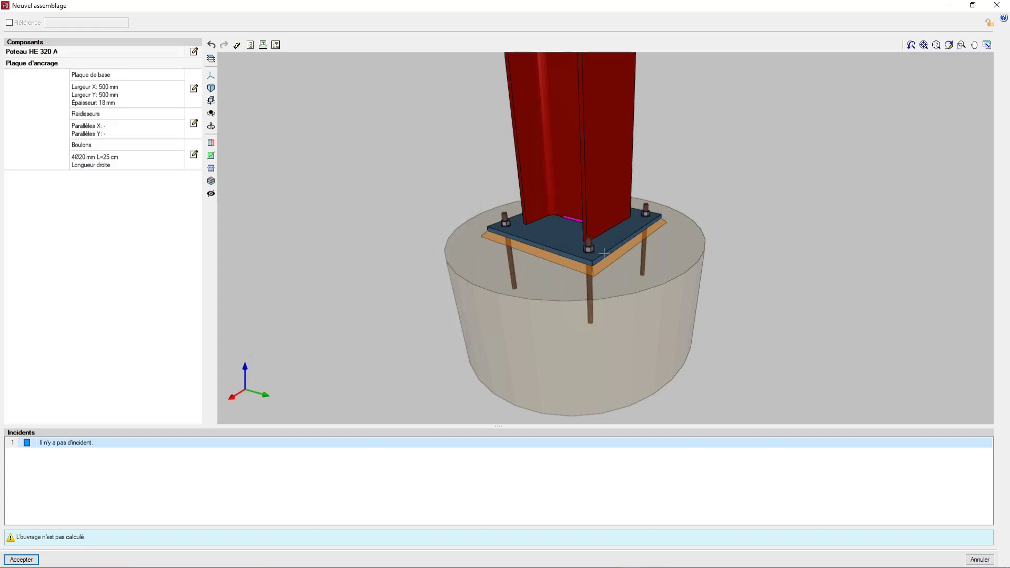
# - Review the anchor plate's base plate dimensions and position settings, and its stiffener (Raidisseurs) settings
pyautogui.scroll(2, 604, 253)
pyautogui.moveTo(603, 254); pyautogui.dragTo(597, 196, button='middle')
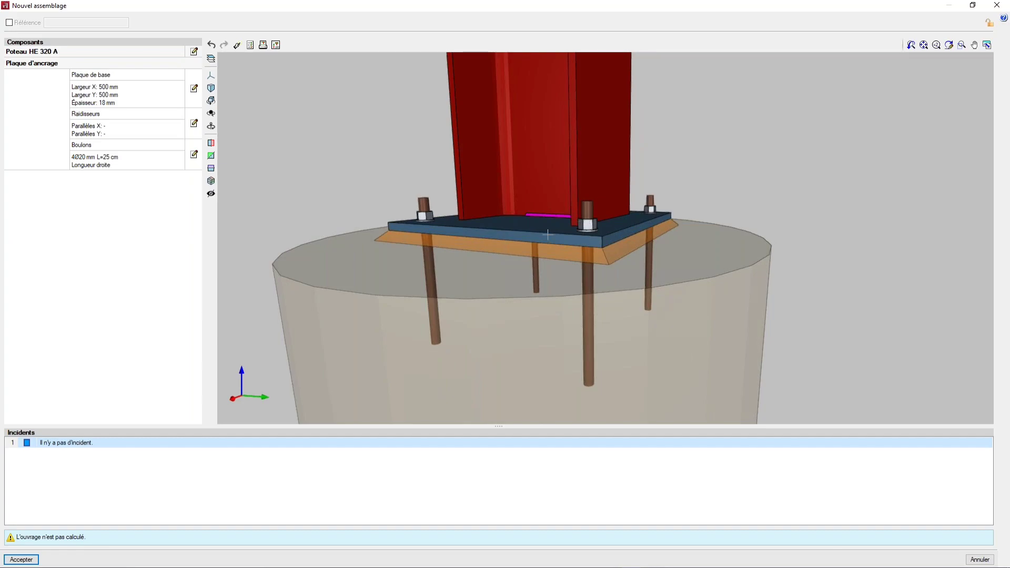
pyautogui.moveTo(533, 227); pyautogui.dragTo(578, 232, button='middle')
pyautogui.click(193, 88)
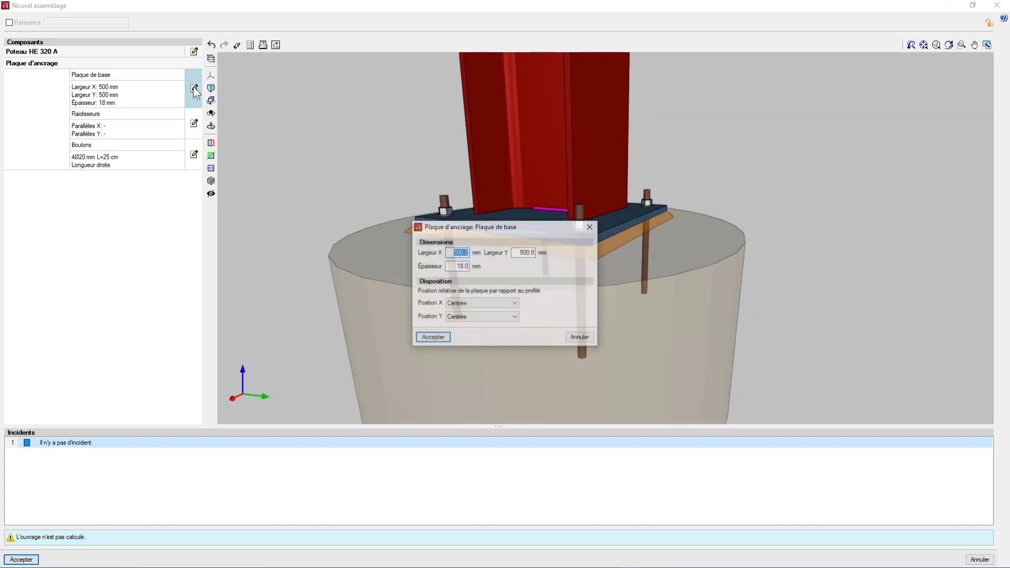
pyautogui.moveTo(507, 223); pyautogui.dragTo(447, 205)
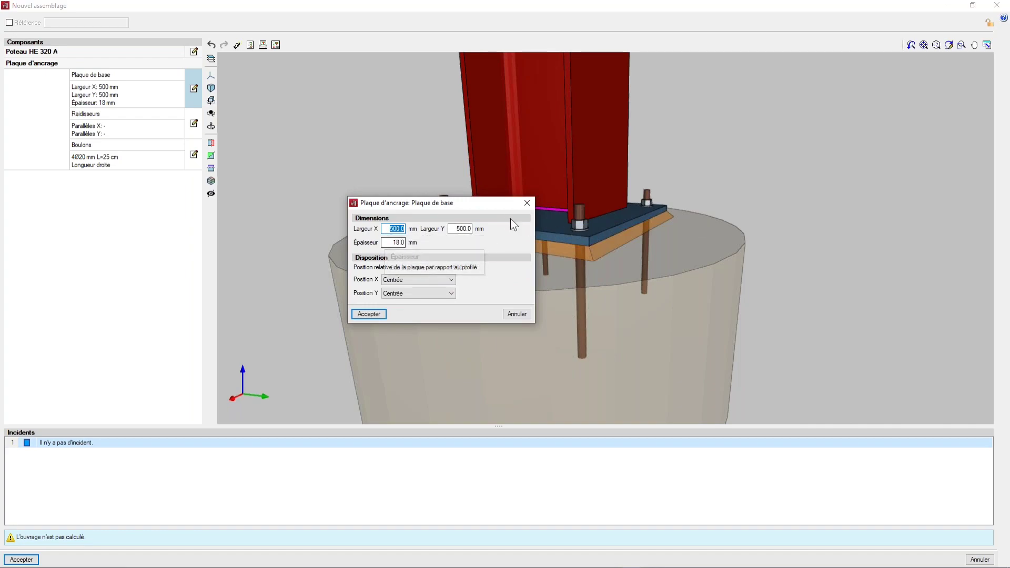
pyautogui.click(371, 317)
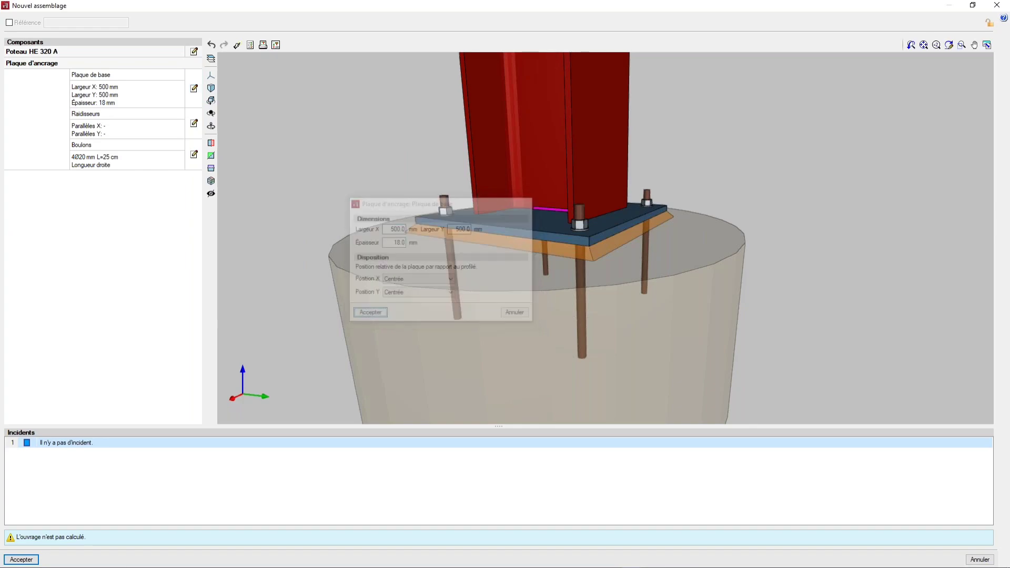
pyautogui.click(194, 123)
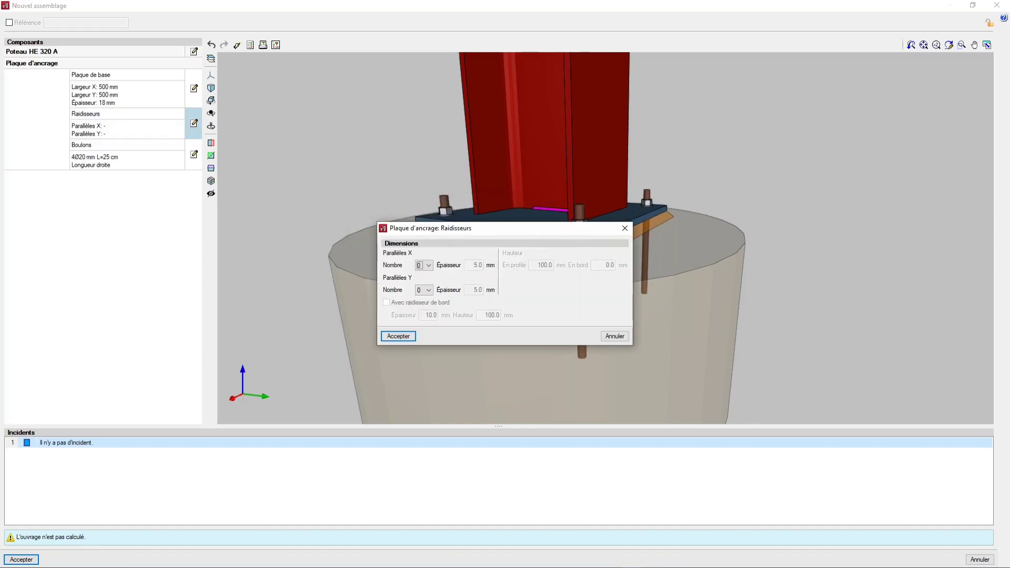
pyautogui.moveTo(466, 230); pyautogui.dragTo(489, 195)
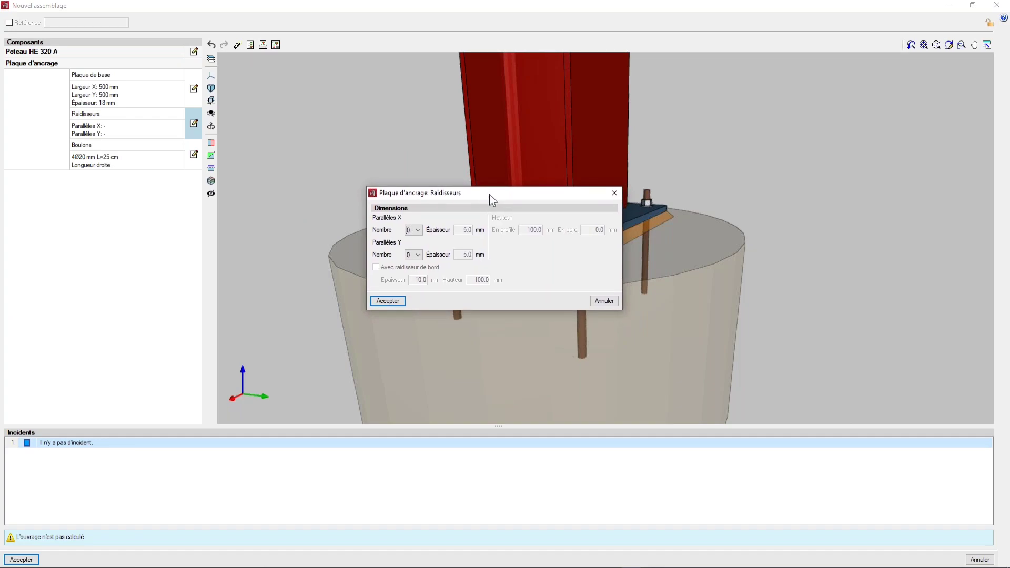
pyautogui.click(397, 298)
# - Set the concrete anchorage (Ancrage béton) of the anchor bolts to Coude à 90 degrés
pyautogui.click(194, 154)
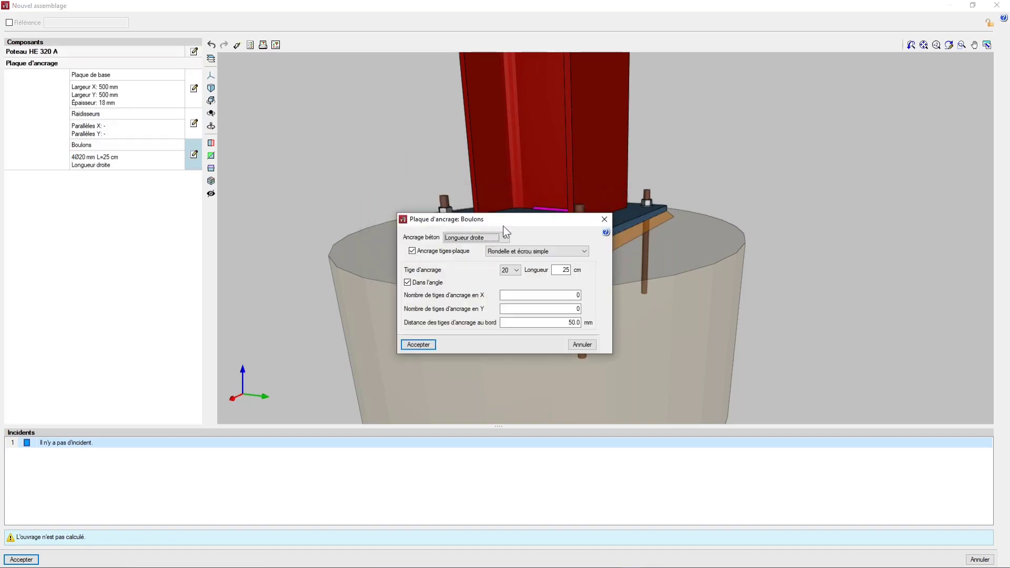
pyautogui.moveTo(504, 225); pyautogui.dragTo(501, 217)
pyautogui.click(502, 229)
pyautogui.click(507, 213)
pyautogui.moveTo(471, 208); pyautogui.dragTo(398, 185)
pyautogui.click(426, 206)
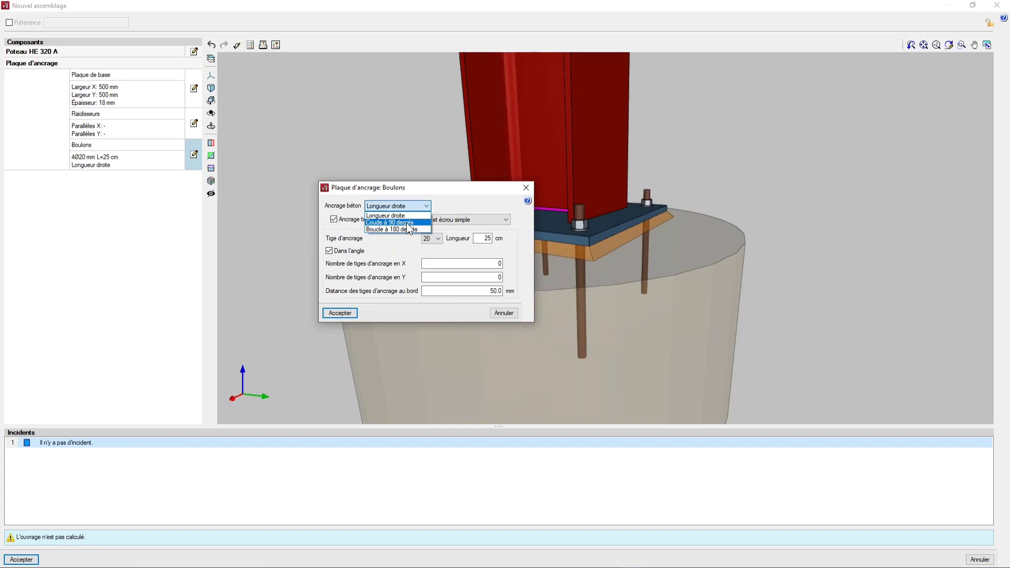
pyautogui.click(407, 223)
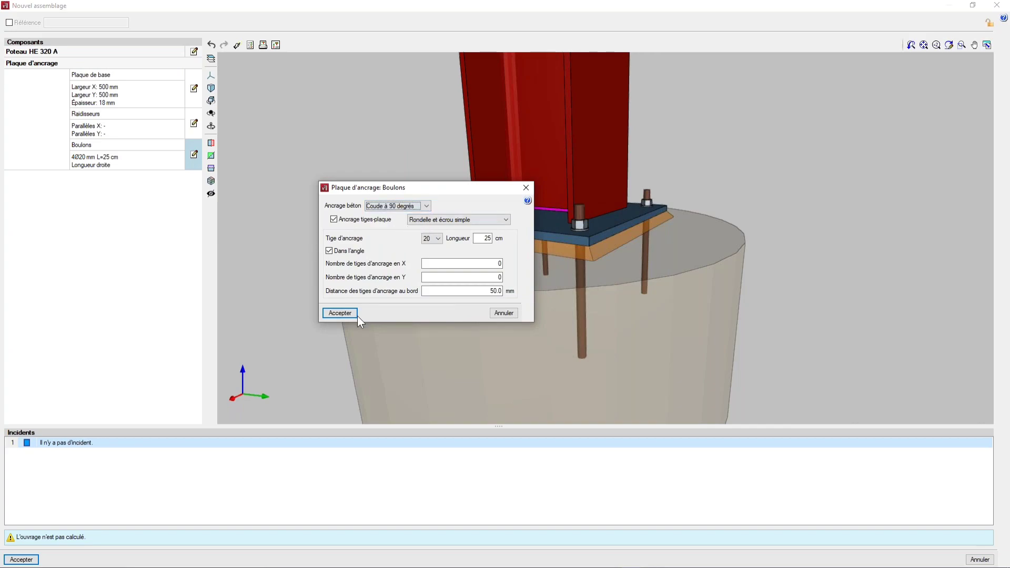
pyautogui.click(340, 313)
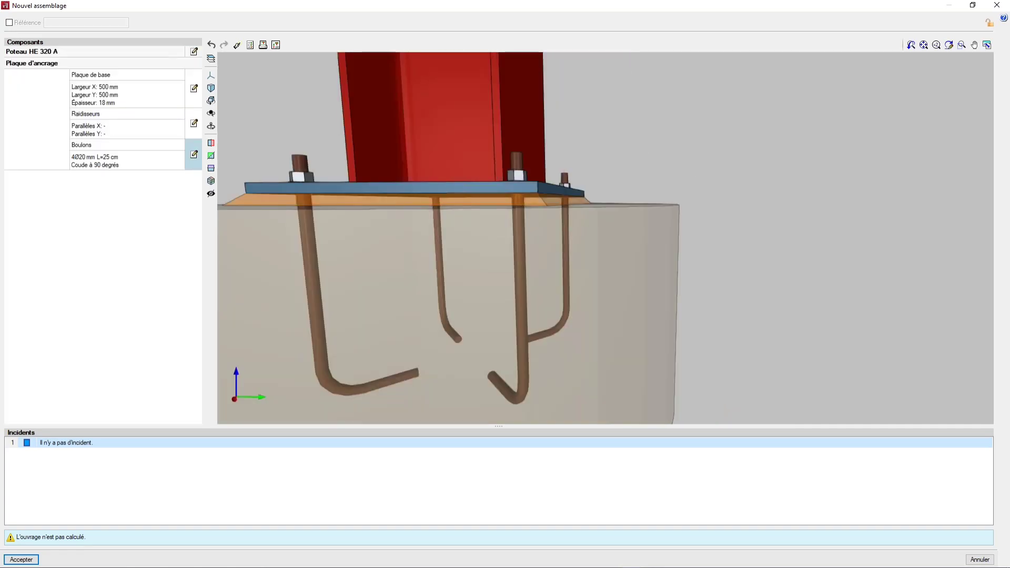
# - Set the concrete anchorage (Ancrage béton) of the anchor bolts to Boucle à 180 degrés and inspect the rods in 3D
pyautogui.click(194, 154)
pyautogui.click(475, 238)
pyautogui.click(476, 260)
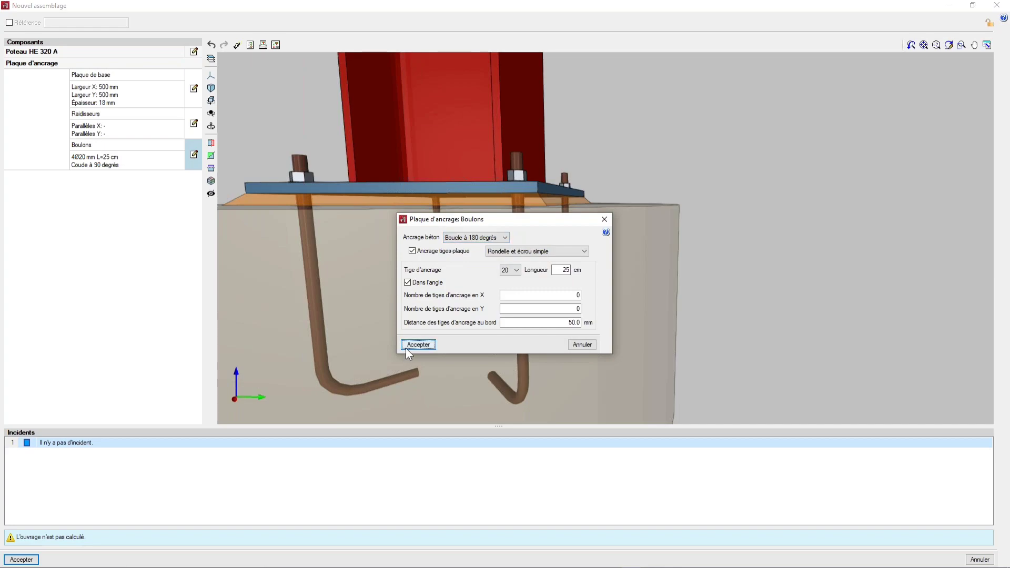
pyautogui.click(418, 345)
pyautogui.moveTo(483, 308); pyautogui.dragTo(536, 311, button='middle')
pyautogui.scroll(-3, 526, 305)
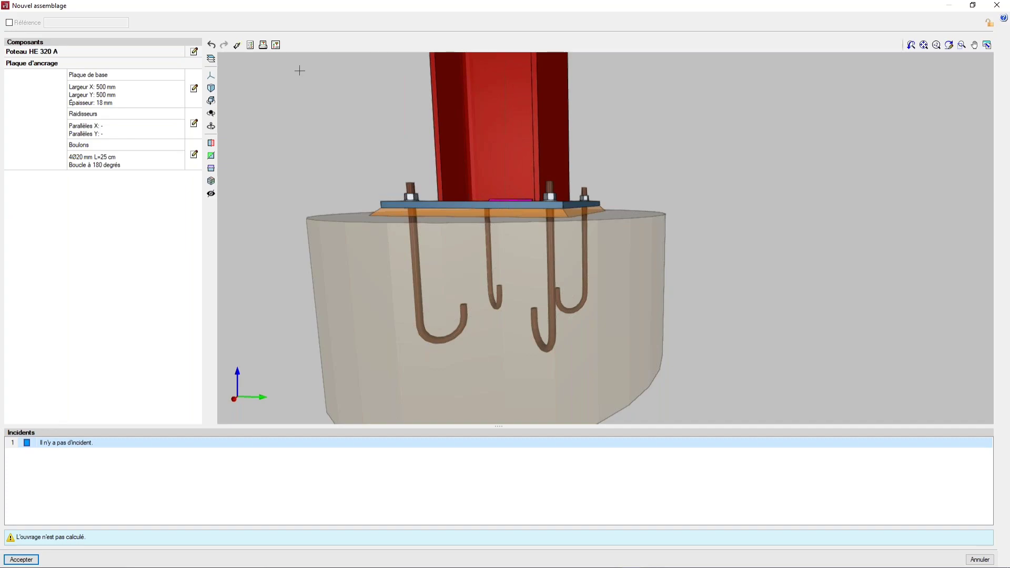
# - View the anchor plate's detail drawing with its elevation, profile, section A-A and bolt anchorage, and close it
pyautogui.click(273, 44)
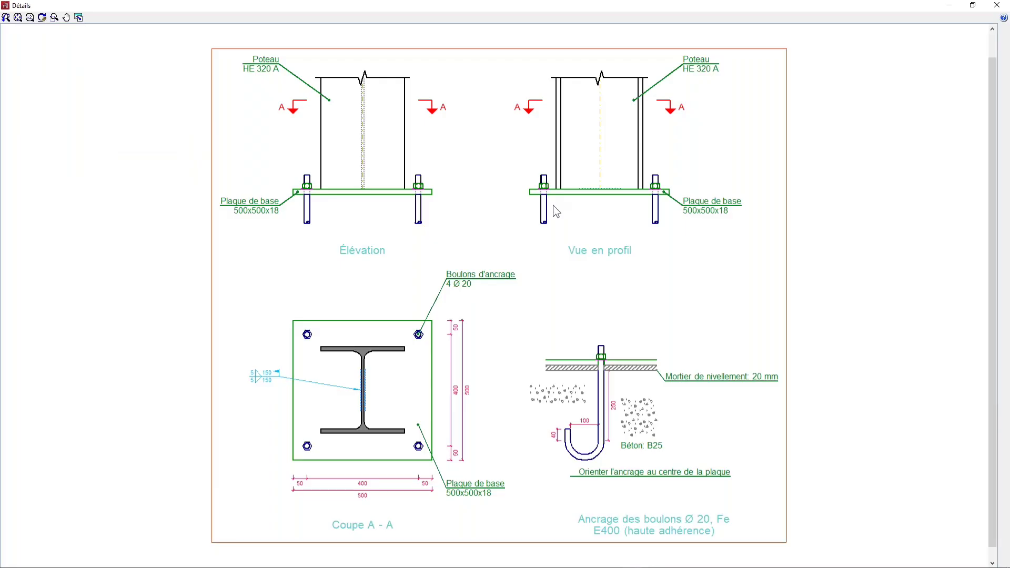
pyautogui.scroll(1, 552, 208)
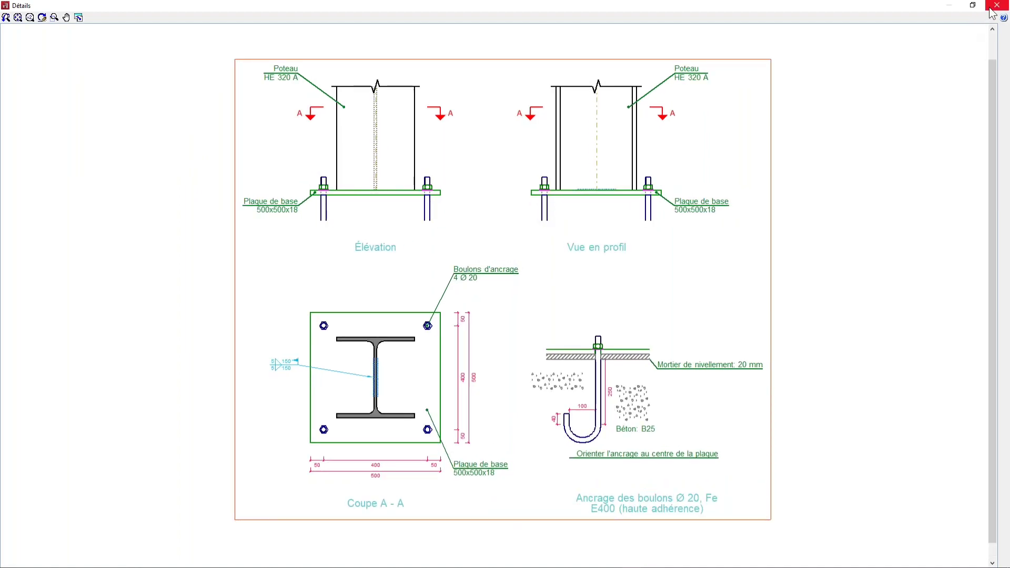
pyautogui.click(996, 5)
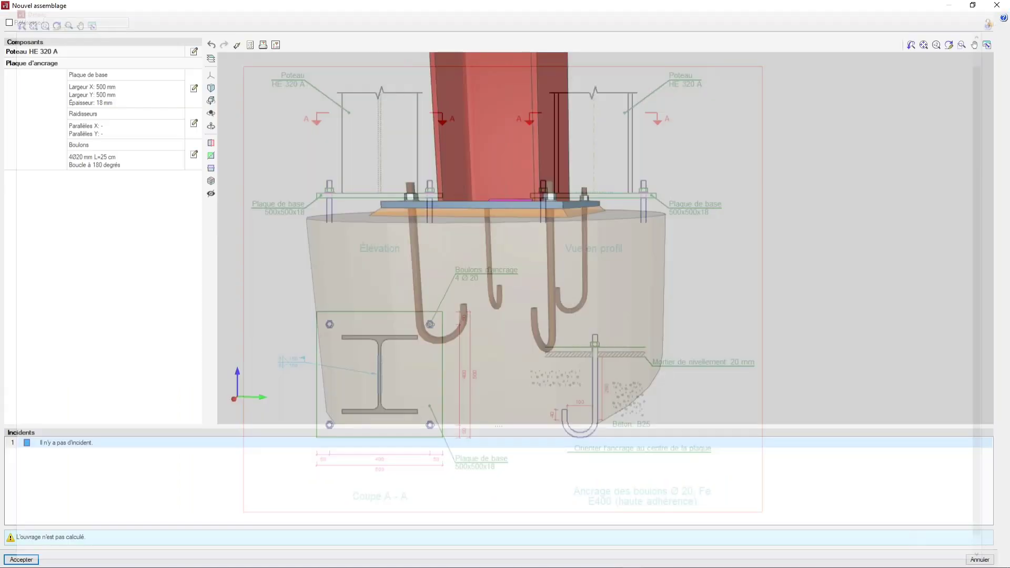
# - Read the full node report from the detail drawings through the weld and anchor plate checks, and close it
pyautogui.click(264, 45)
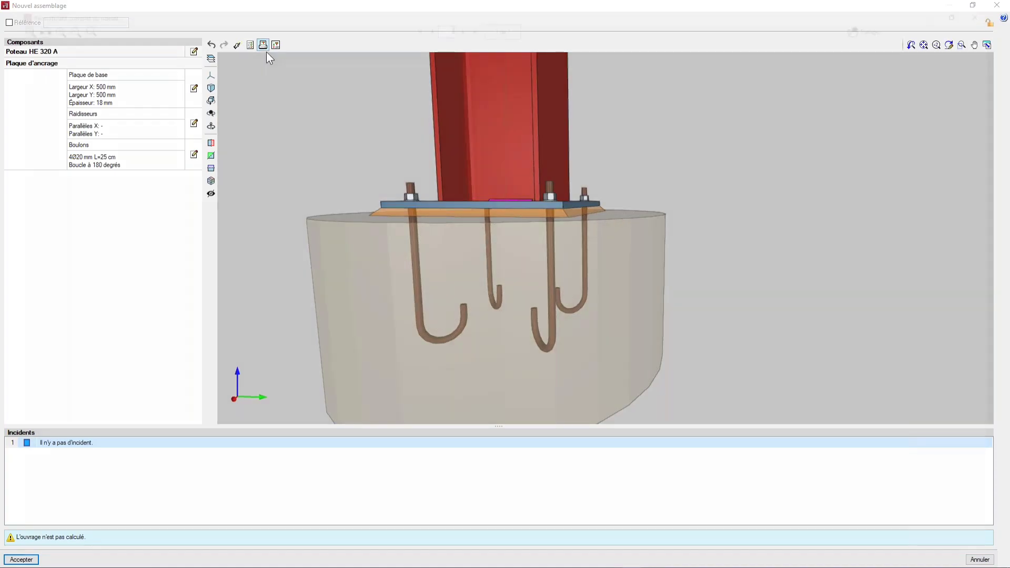
pyautogui.scroll(-2, 349, 239)
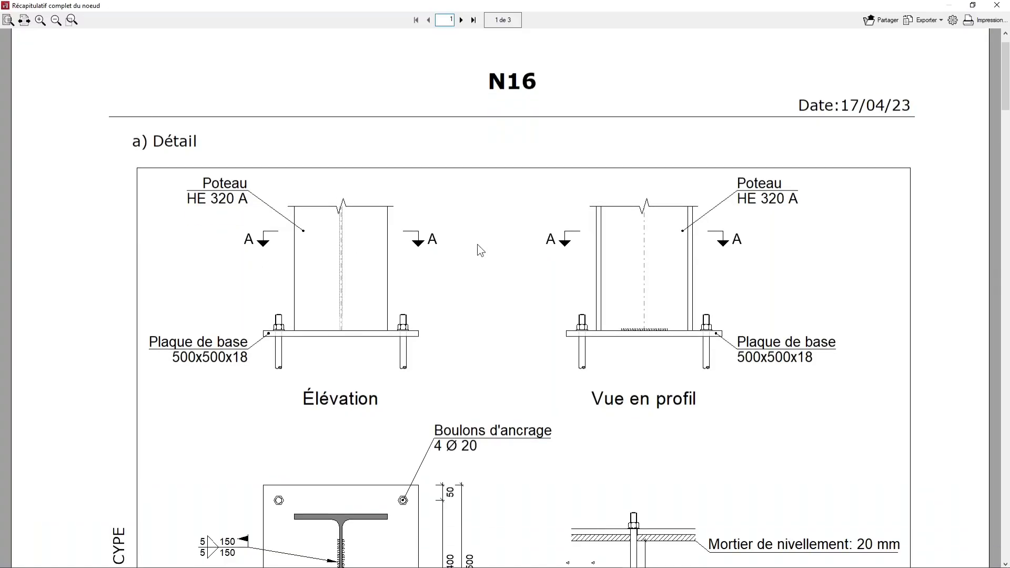
pyautogui.scroll(-5, 478, 244)
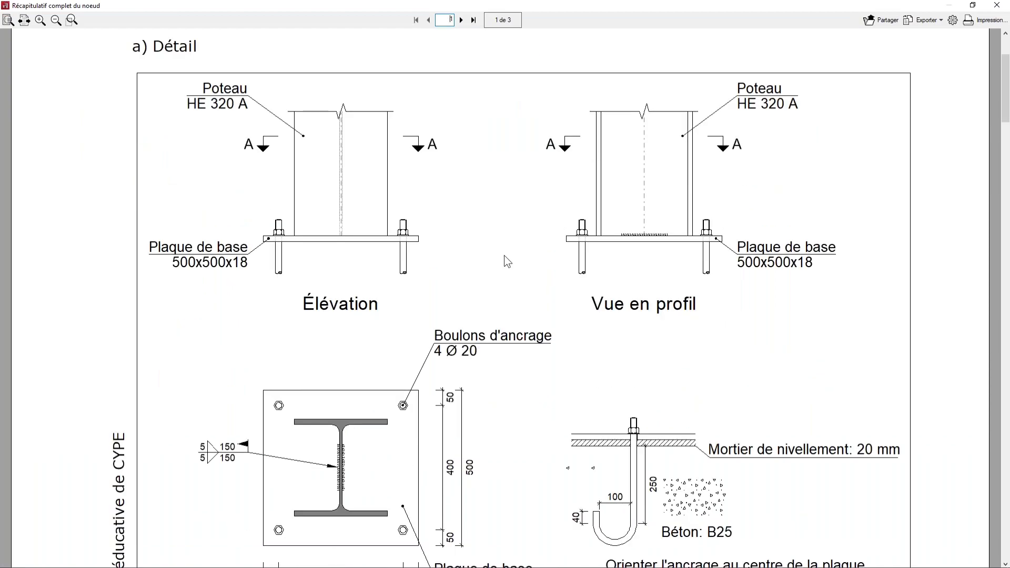
pyautogui.scroll(-5, 504, 256)
pyautogui.scroll(-6, 497, 255)
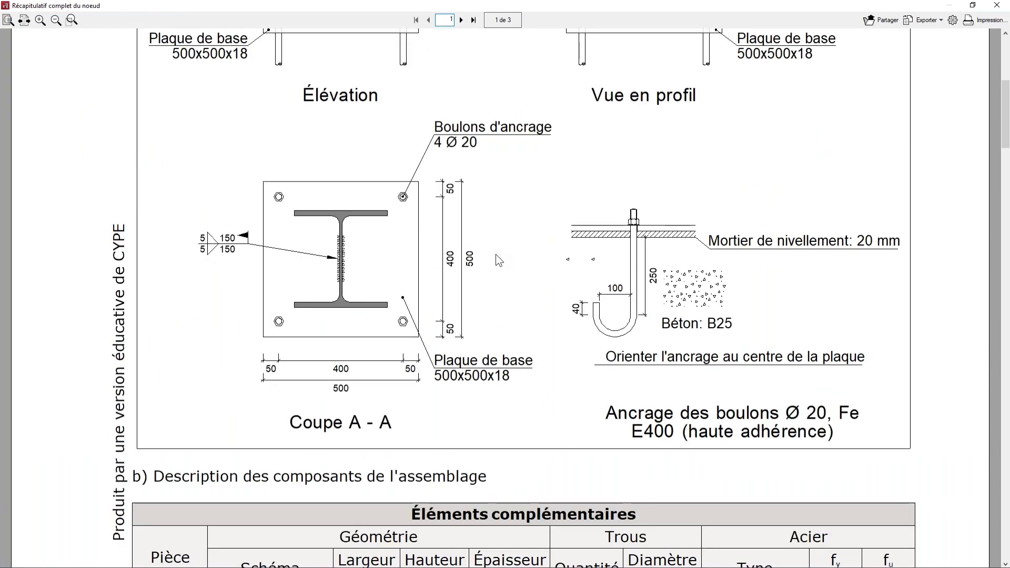
pyautogui.scroll(-20, 496, 254)
pyautogui.scroll(-1, 493, 254)
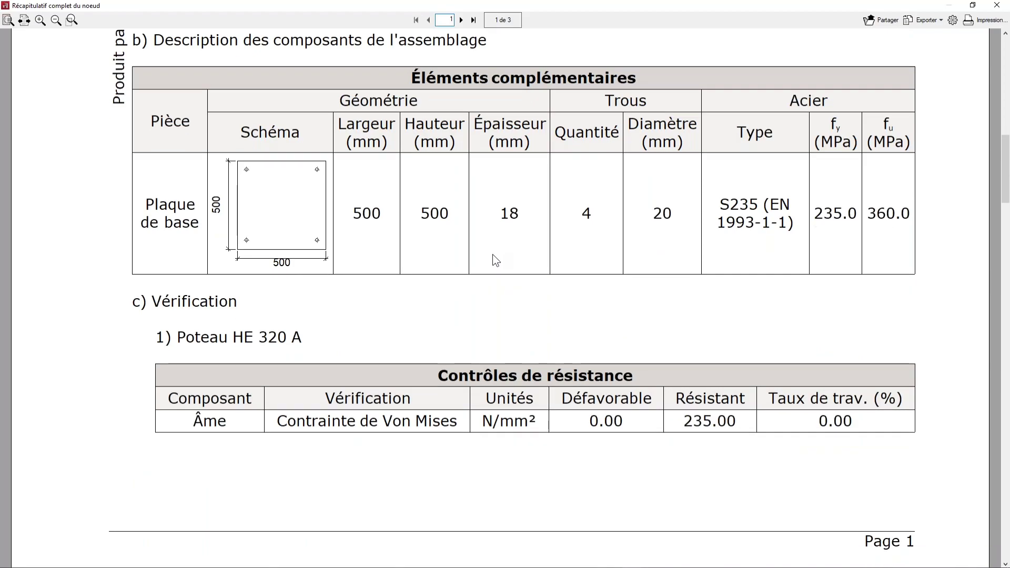
pyautogui.scroll(-4, 484, 255)
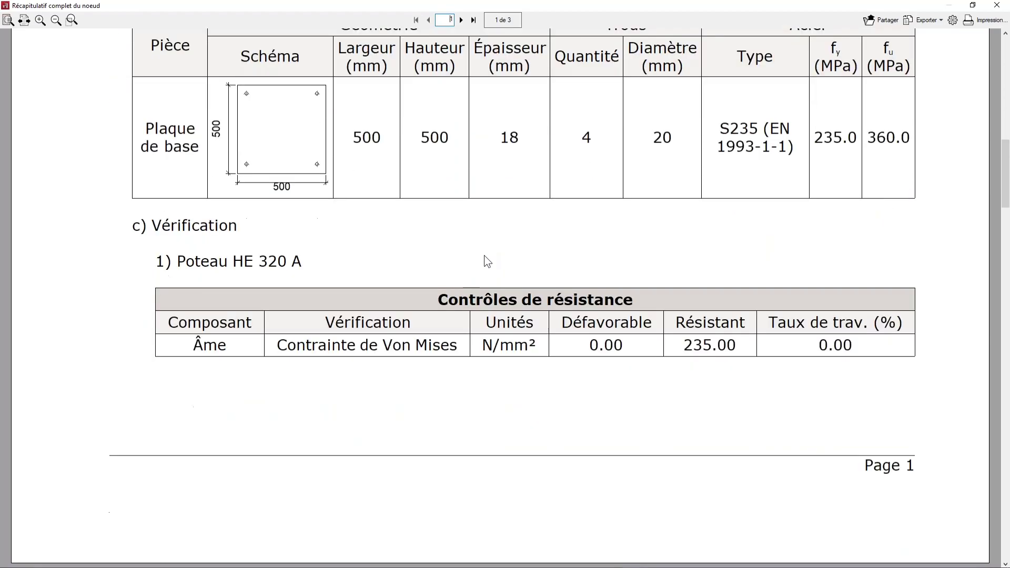
pyautogui.scroll(-15, 484, 255)
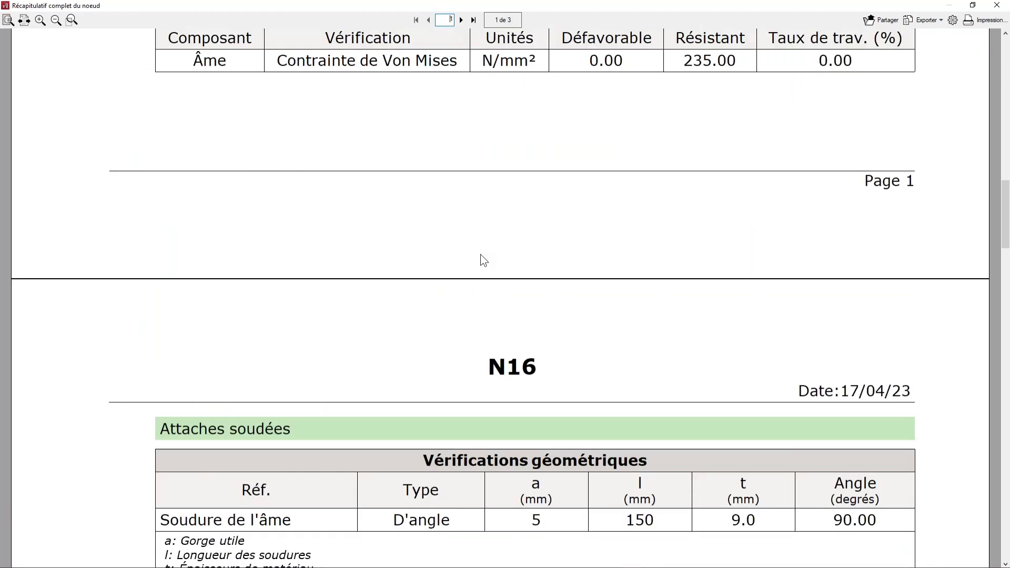
pyautogui.scroll(-19, 480, 255)
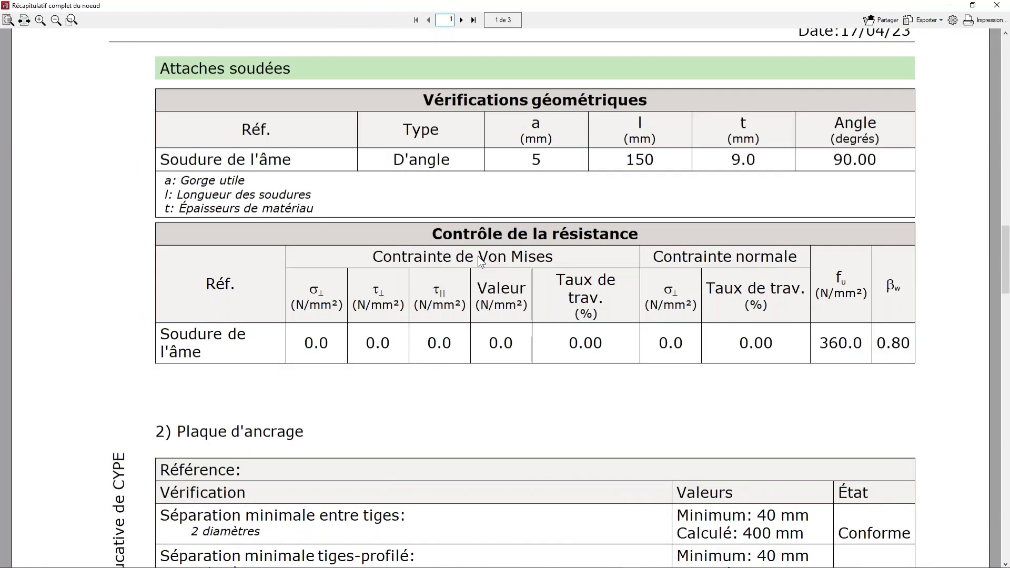
pyautogui.scroll(-12, 478, 256)
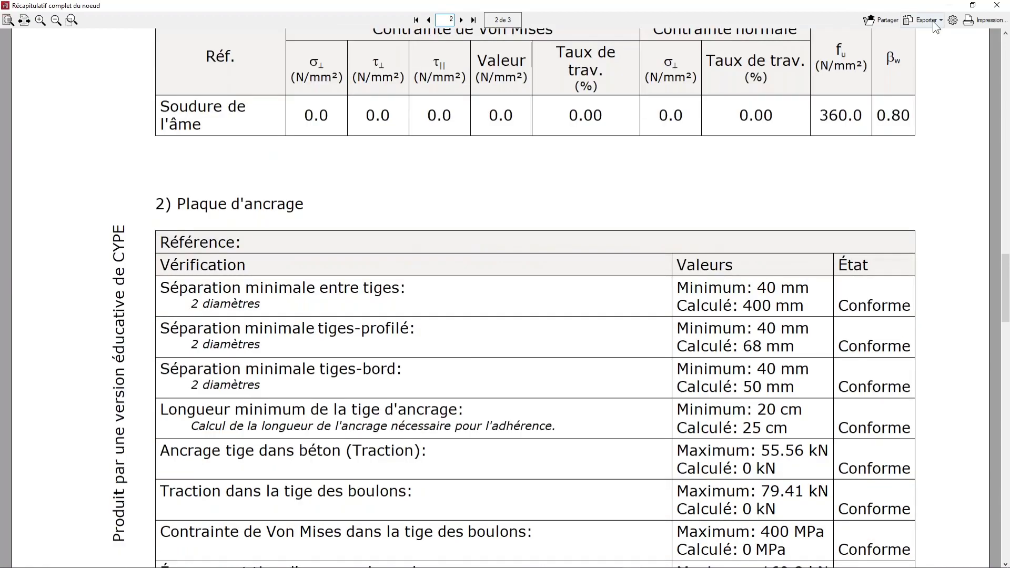
pyautogui.click(994, 6)
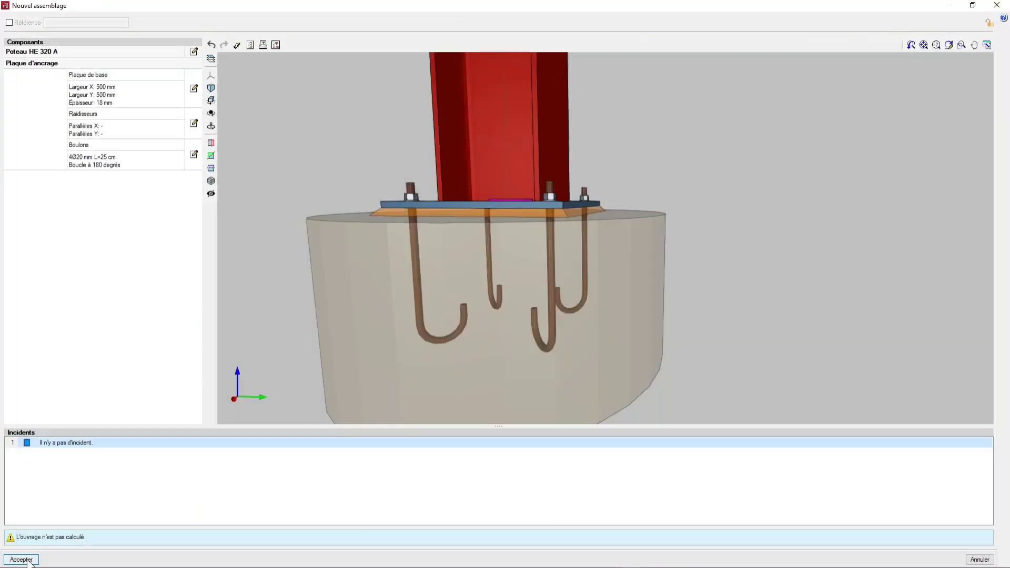
# - Accept the anchor plate connection at the foot of the HE 320 A column and return to the 3D structure
pyautogui.click(21, 560)
pyautogui.moveTo(437, 233); pyautogui.dragTo(417, 353, button='middle')
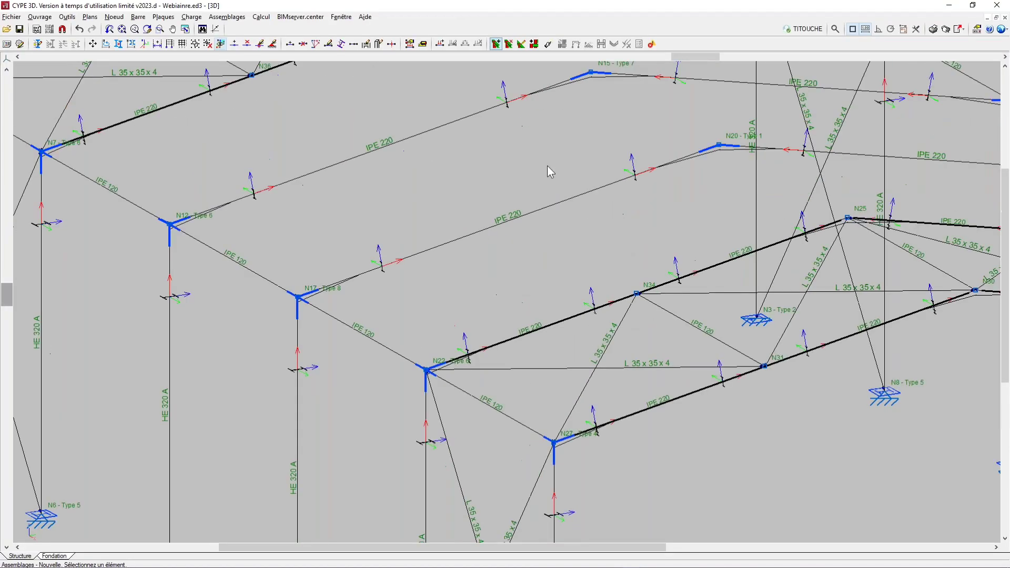
pyautogui.moveTo(547, 171); pyautogui.dragTo(487, 246, button='middle')
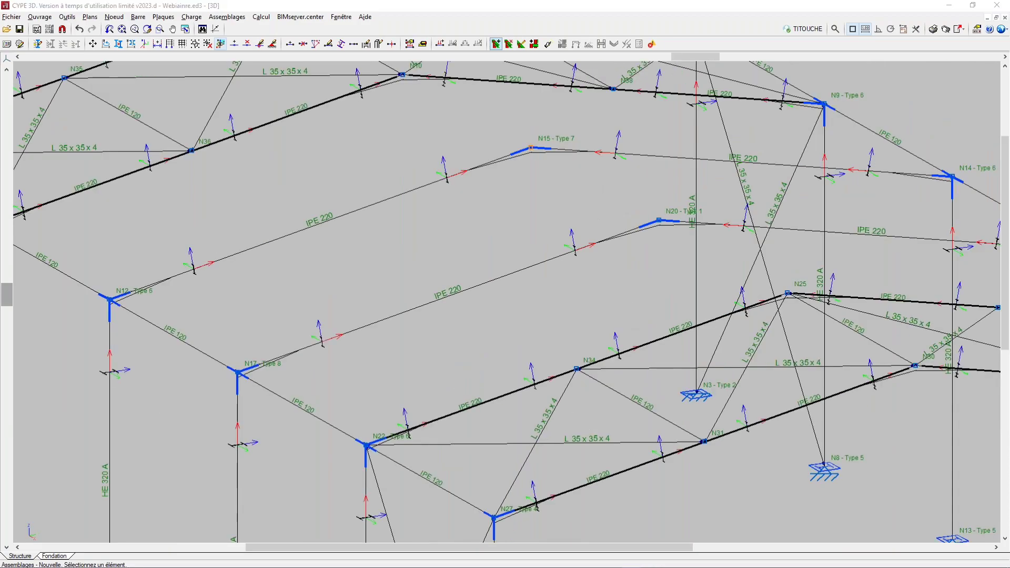
# - Start a new connection at ridge node N15 between the two IPE 220 beams and inspect it in 3D
pyautogui.click(531, 148)
pyautogui.keyDown('shift'); pyautogui.moveTo(631, 252); pyautogui.dragTo(753, 219, button='middle'); pyautogui.keyUp('shift')
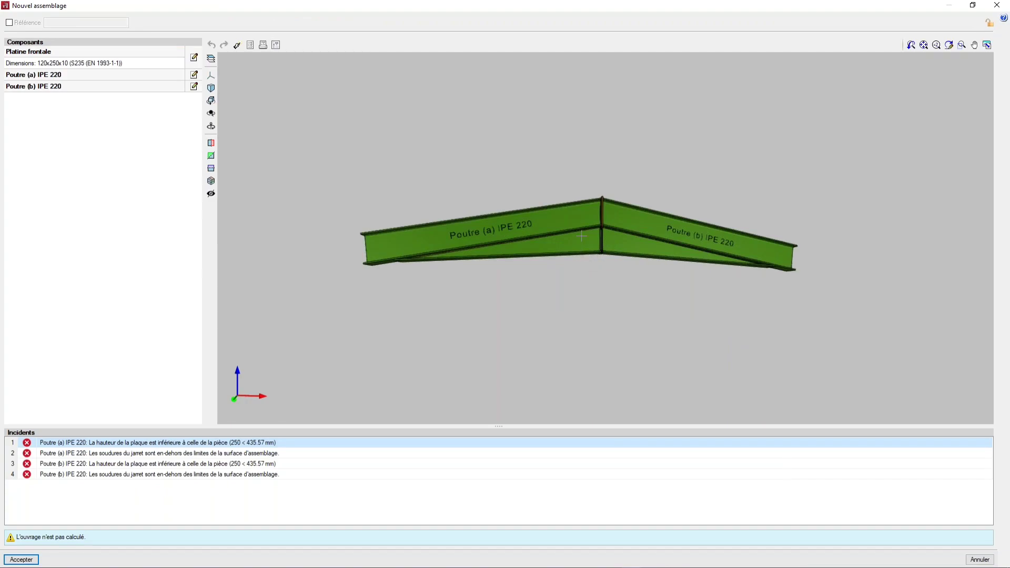
pyautogui.keyDown('shift'); pyautogui.moveTo(582, 258); pyautogui.dragTo(617, 256, button='middle'); pyautogui.keyUp('shift')
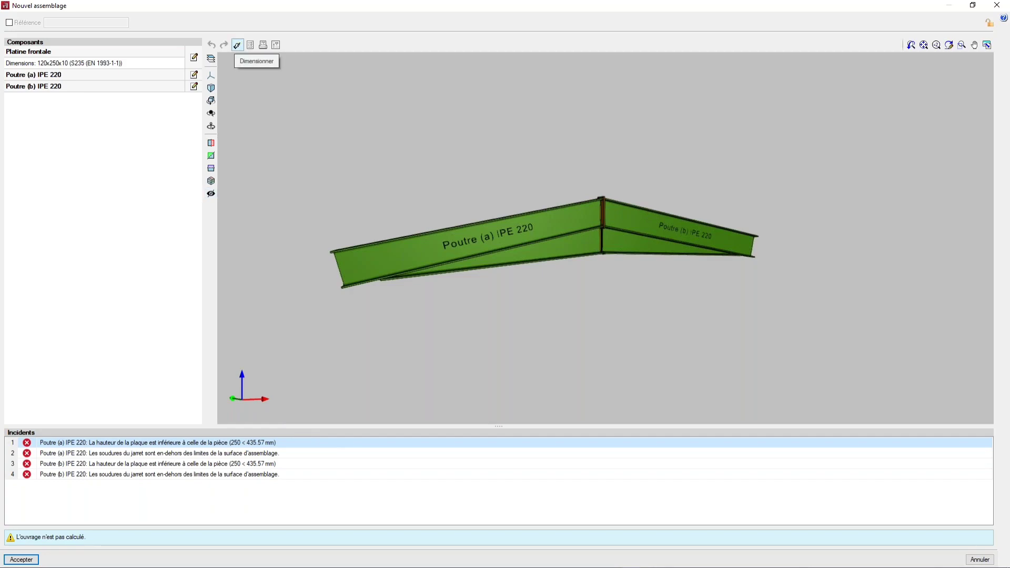
# - Open the ridge connection's design options (Dimensionner) and follow the link to the Assemblages I module for welded hangar connections
pyautogui.click(238, 45)
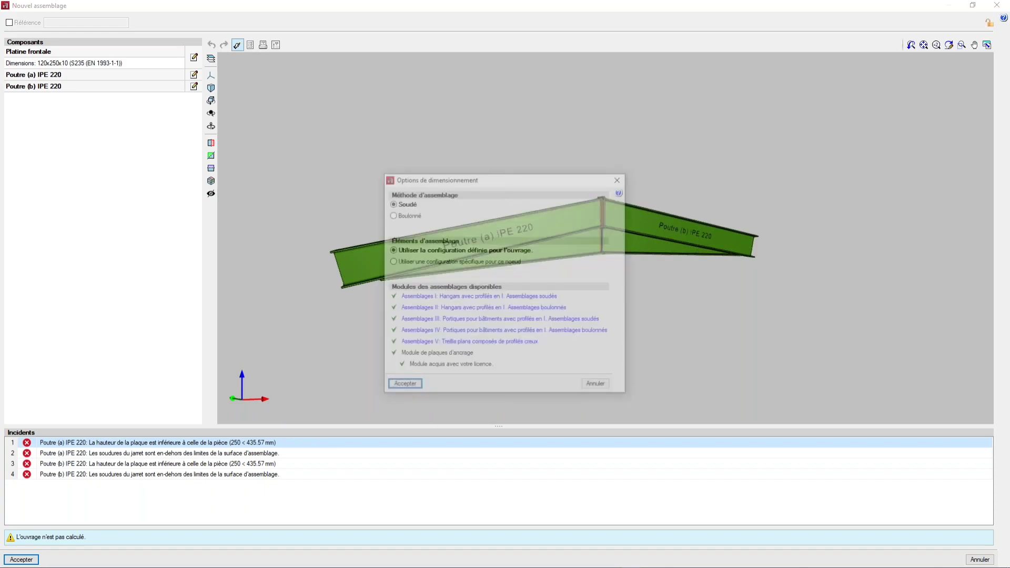
pyautogui.moveTo(495, 169); pyautogui.dragTo(478, 140)
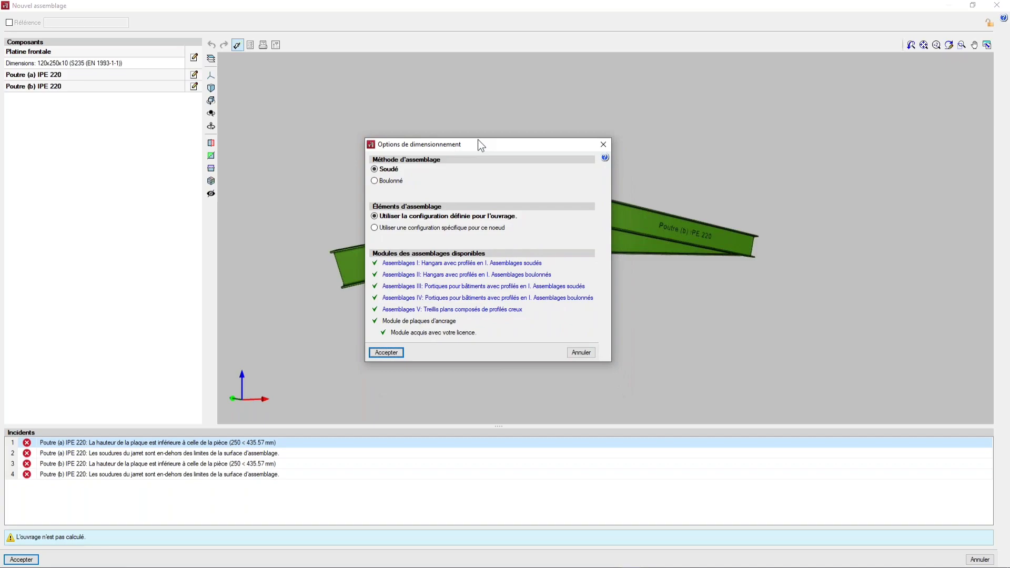
pyautogui.moveTo(474, 141); pyautogui.dragTo(417, 126)
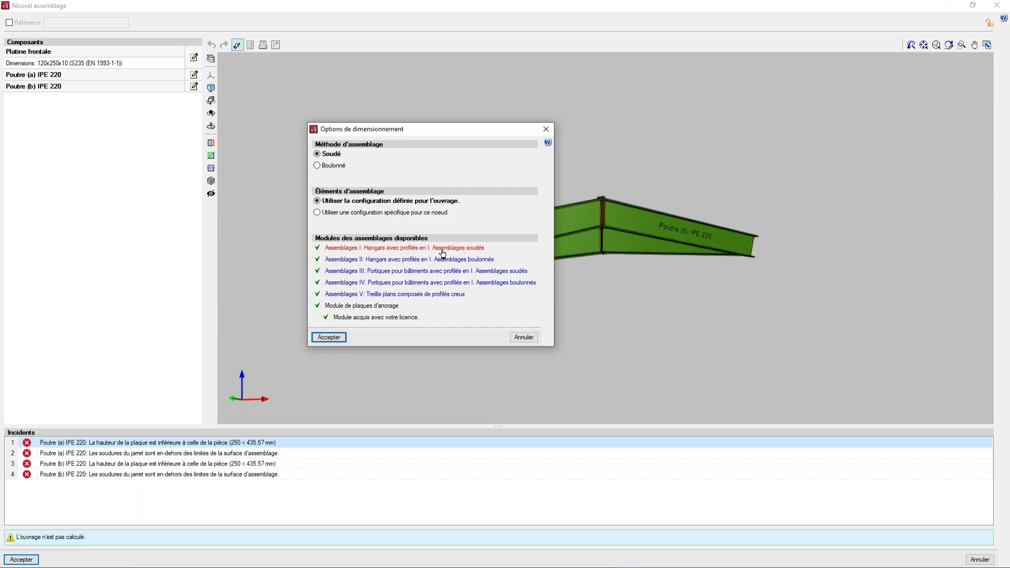
pyautogui.click(442, 251)
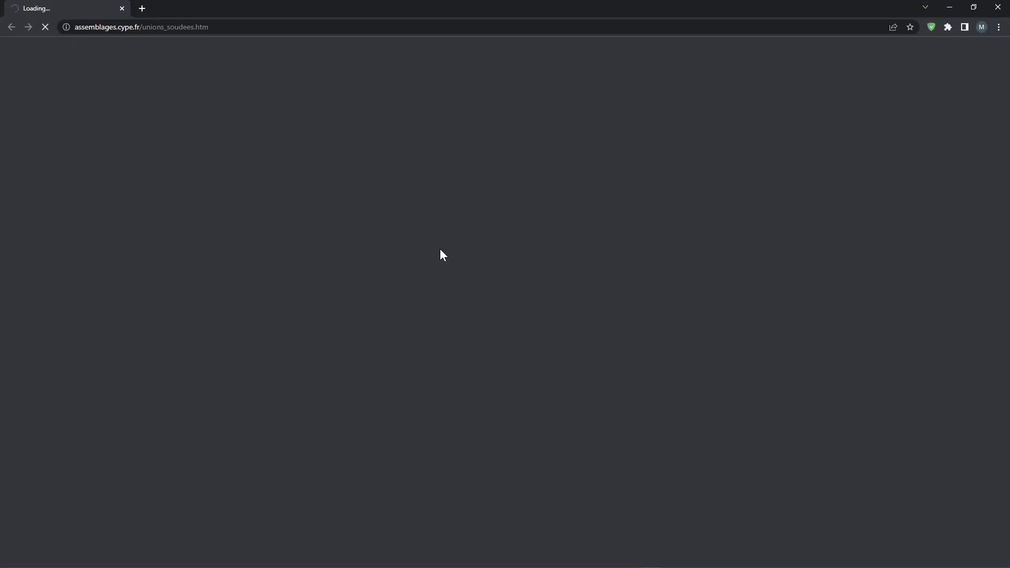